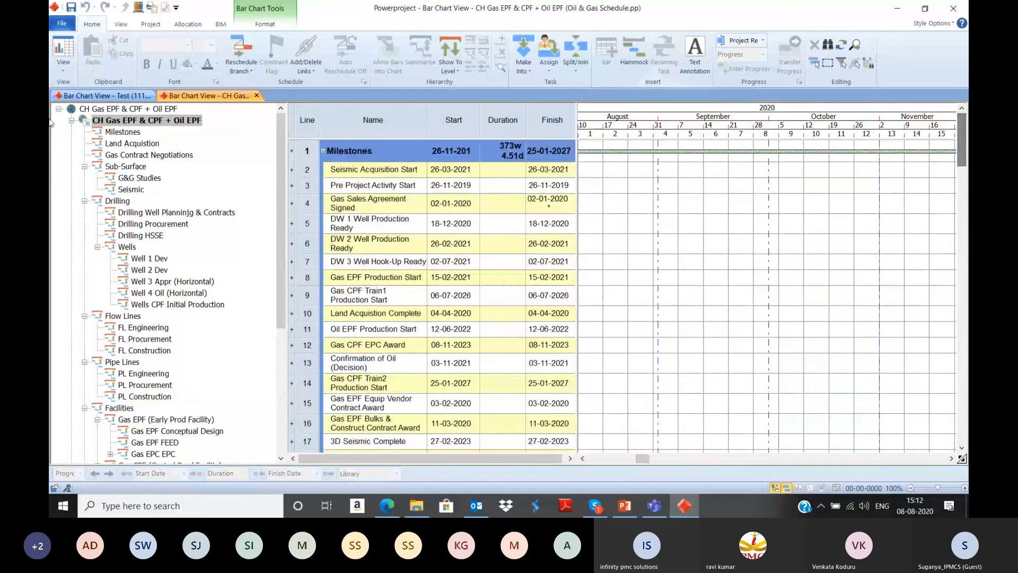
Step: Open the project file HOC.pp from the Desktop folder
click(71, 28)
click(80, 76)
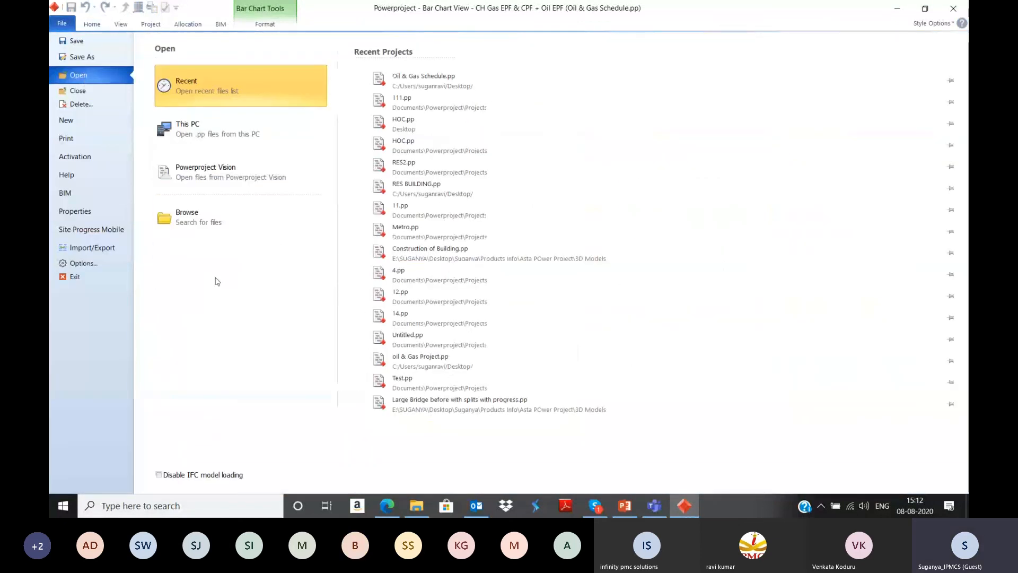
click(218, 227)
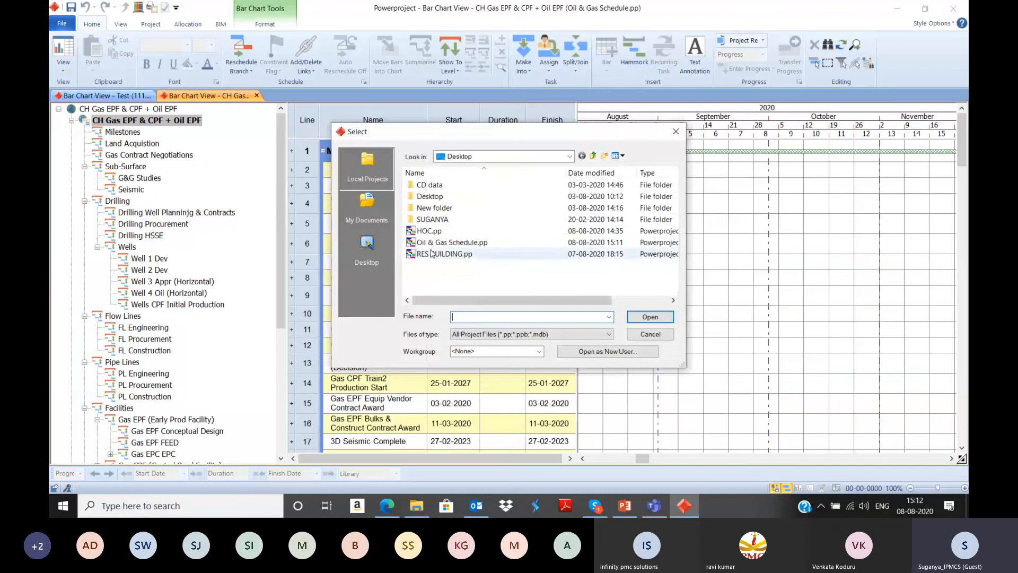
click(429, 231)
click(650, 317)
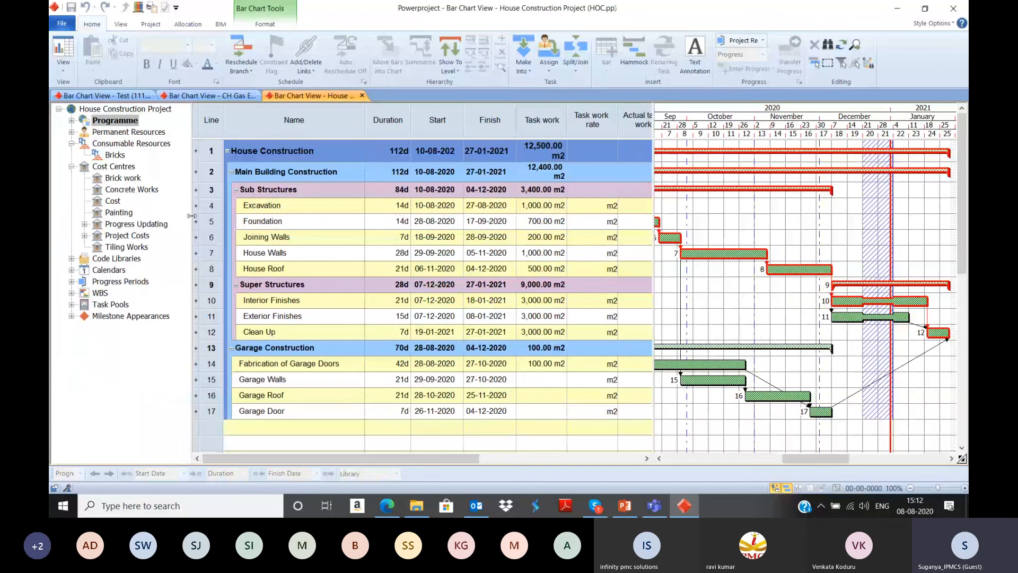
Step: Narrow the project tree and the task table to give the bar chart more room, showing the programme from August 2020
drag(190, 220, 165, 217)
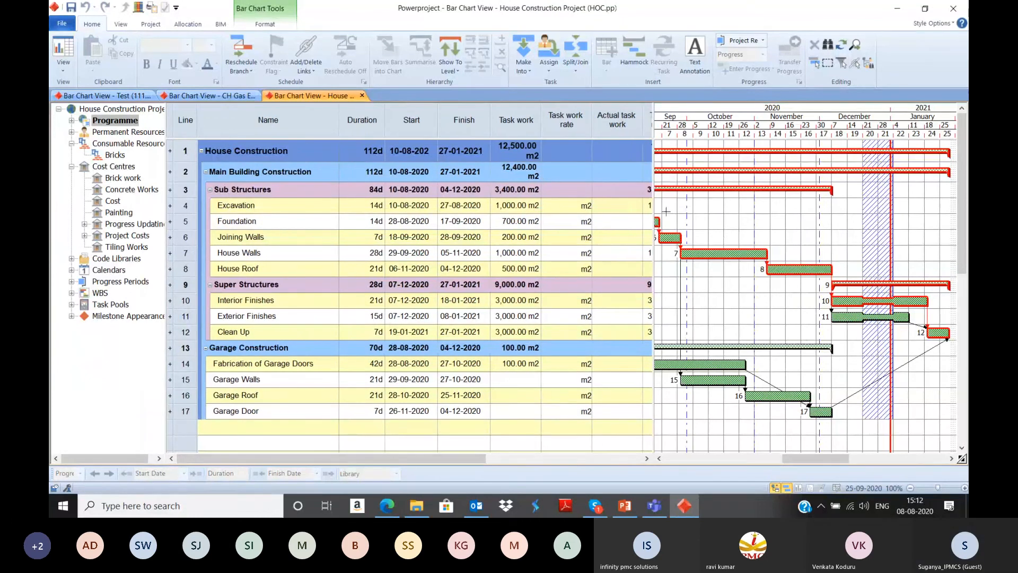
drag(654, 188, 602, 189)
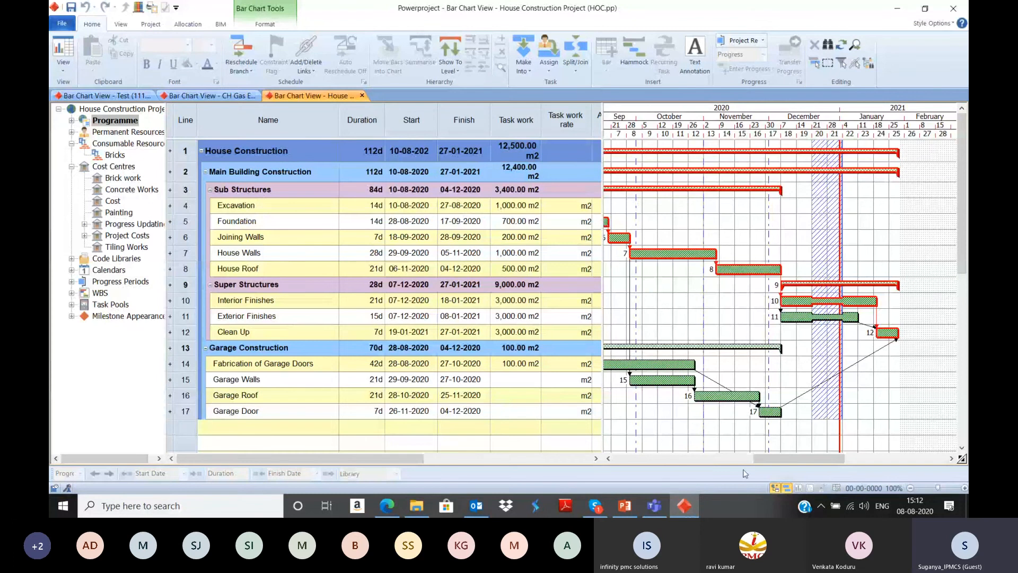
drag(775, 461, 743, 461)
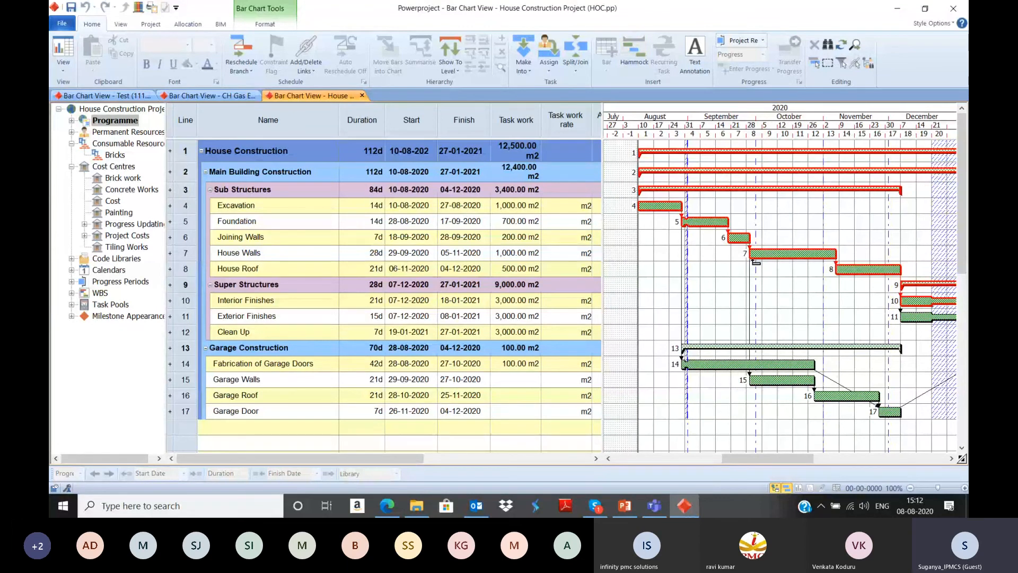
Step: Switch to the PowerPoint presentation, show the Build a Schedule and Cost and Resources slides full screen, and end the slide show
click(624, 507)
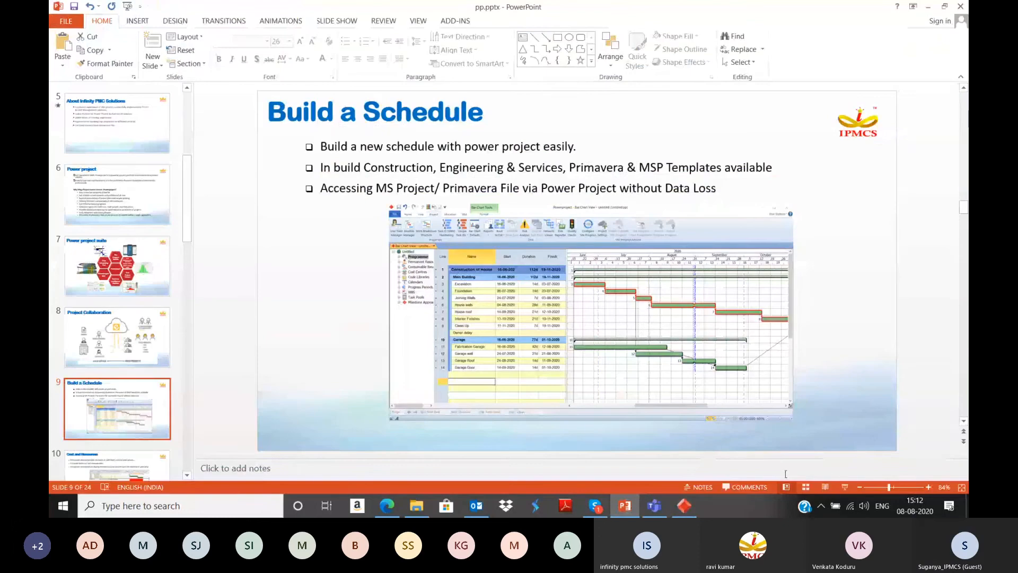
click(845, 488)
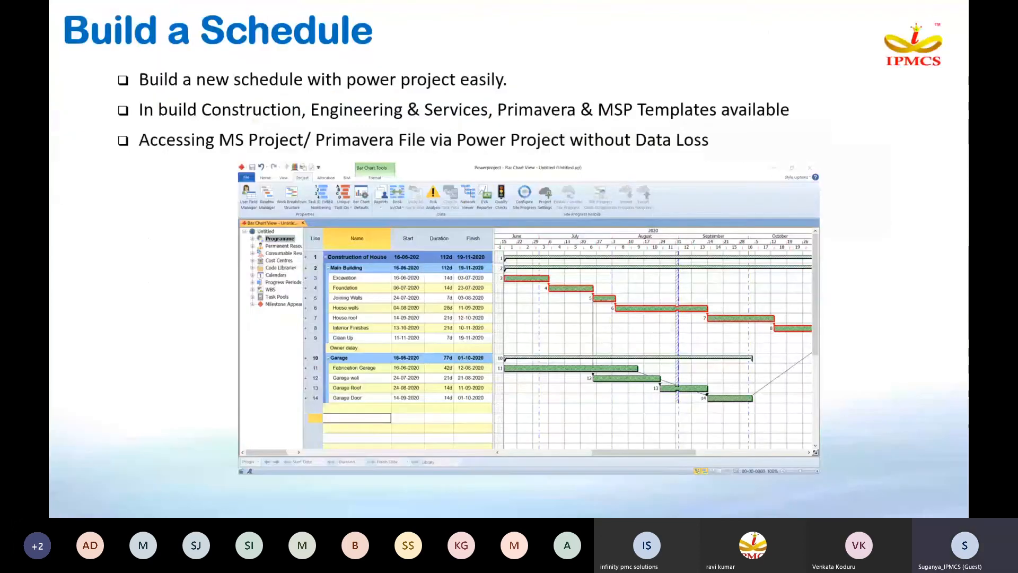
key(Right)
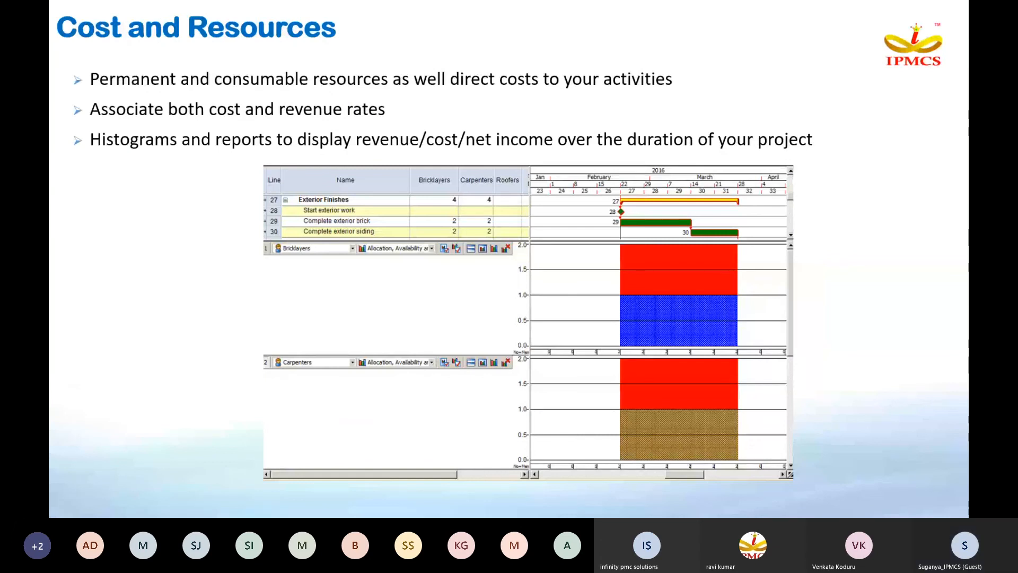
key(Escape)
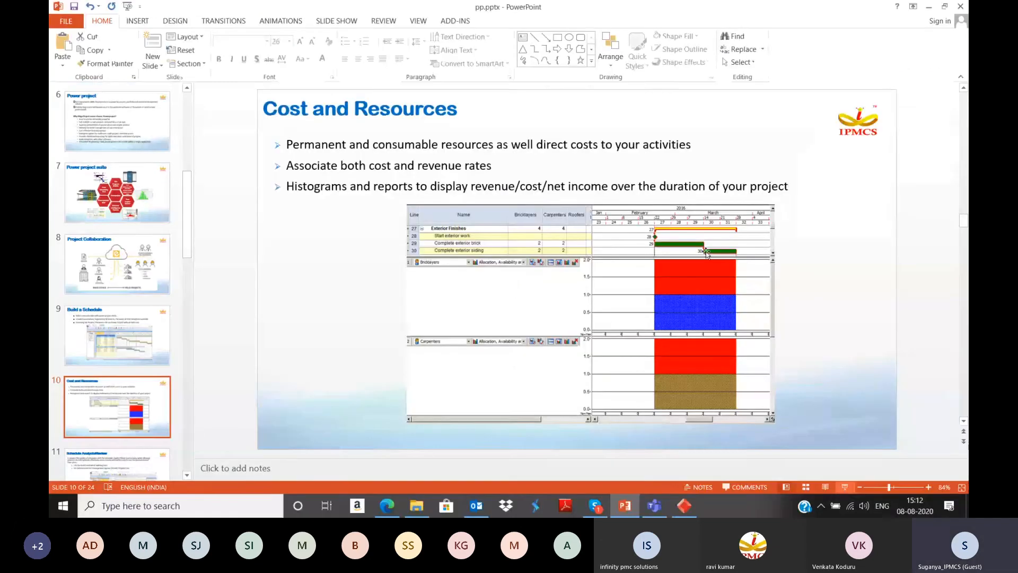
Step: Switch back to Powerproject, widen the project tree, and examine the permanent resources and the cost centres from Brick work to Tiling Works
click(689, 506)
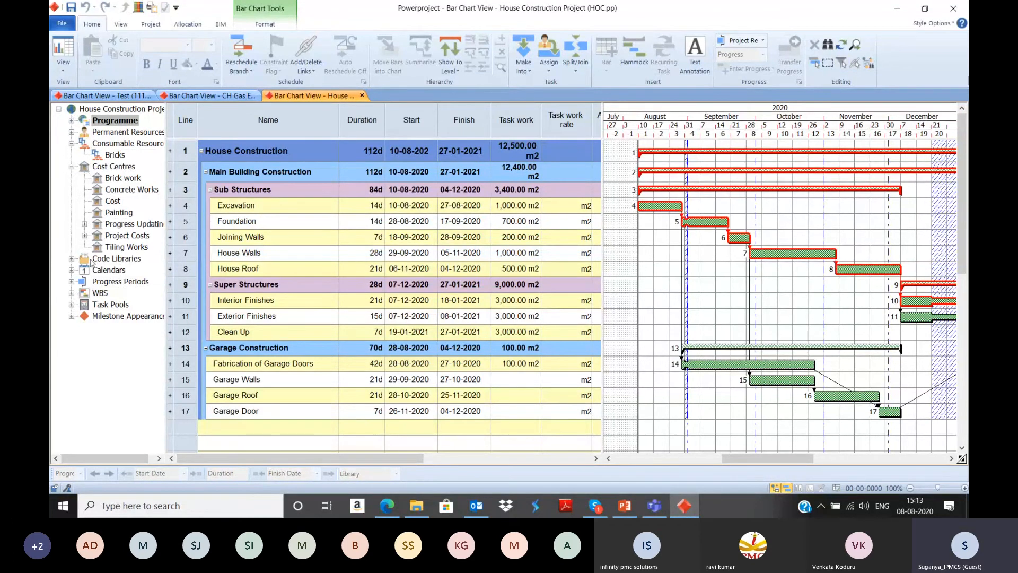
drag(166, 169, 254, 169)
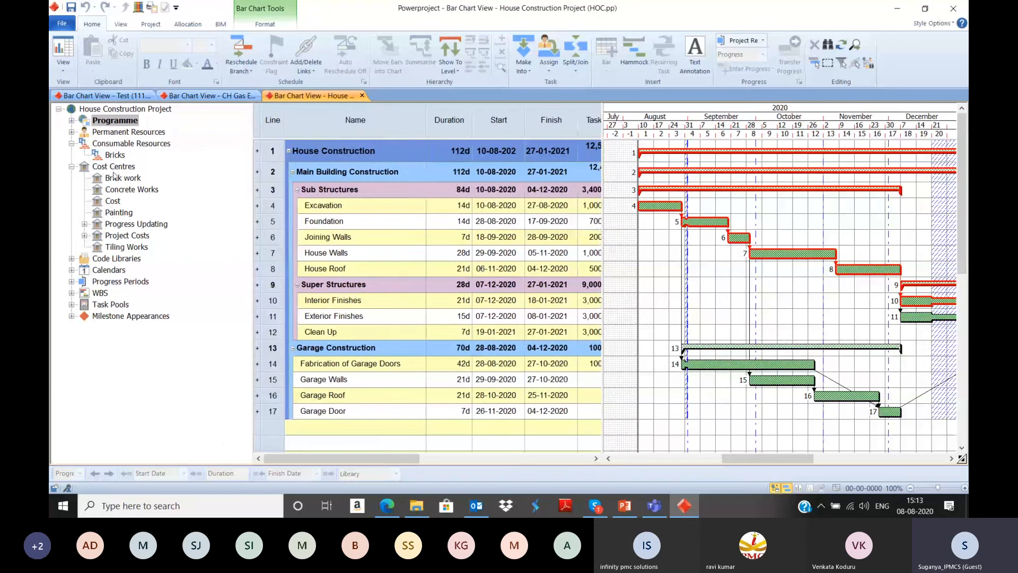
click(71, 132)
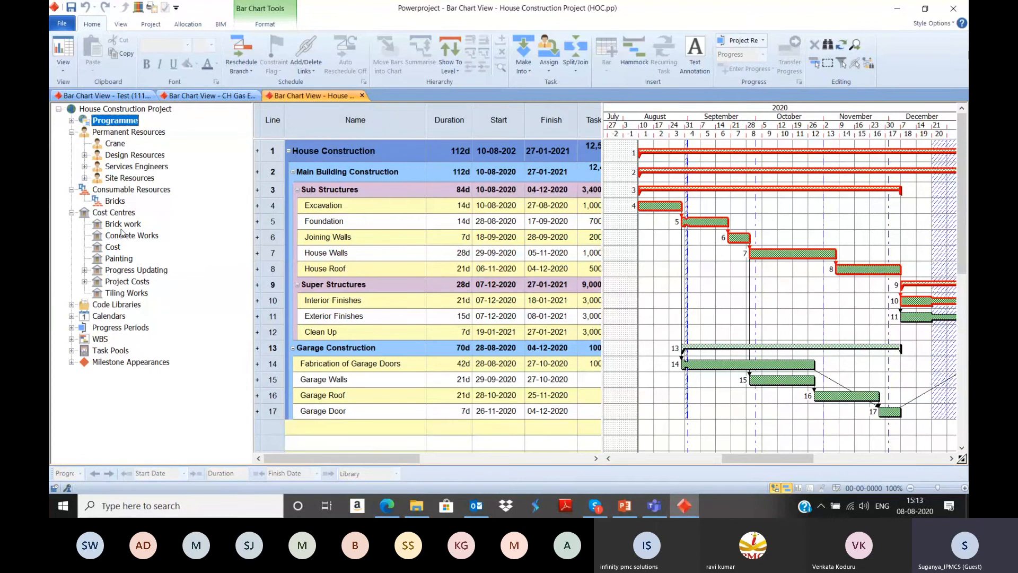
click(97, 212)
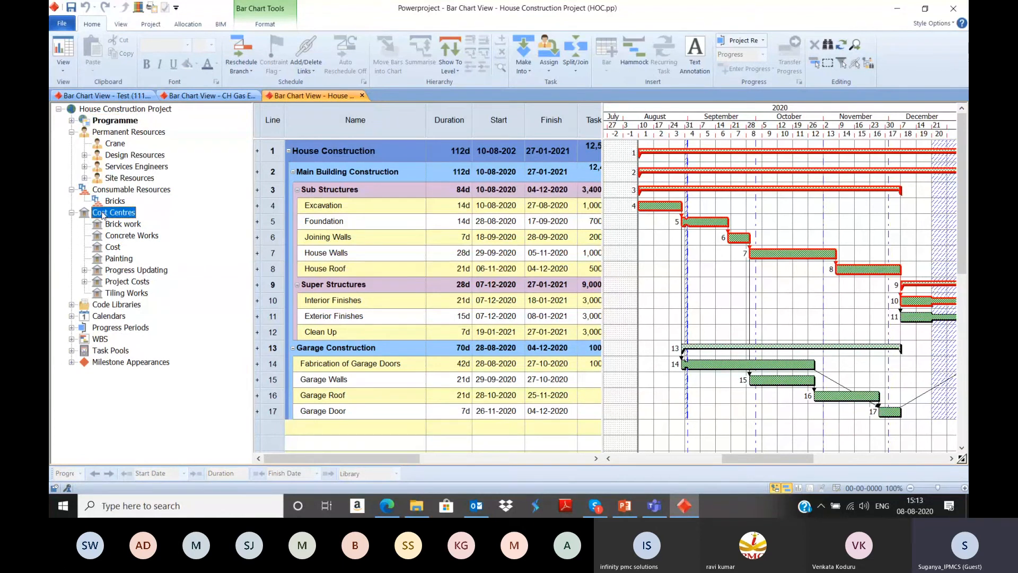
click(116, 225)
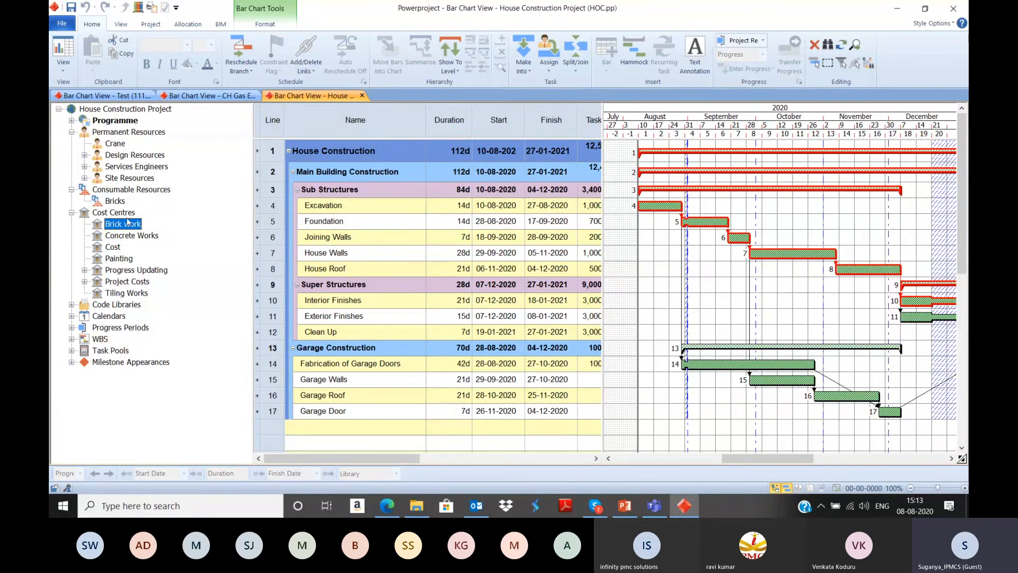
click(118, 238)
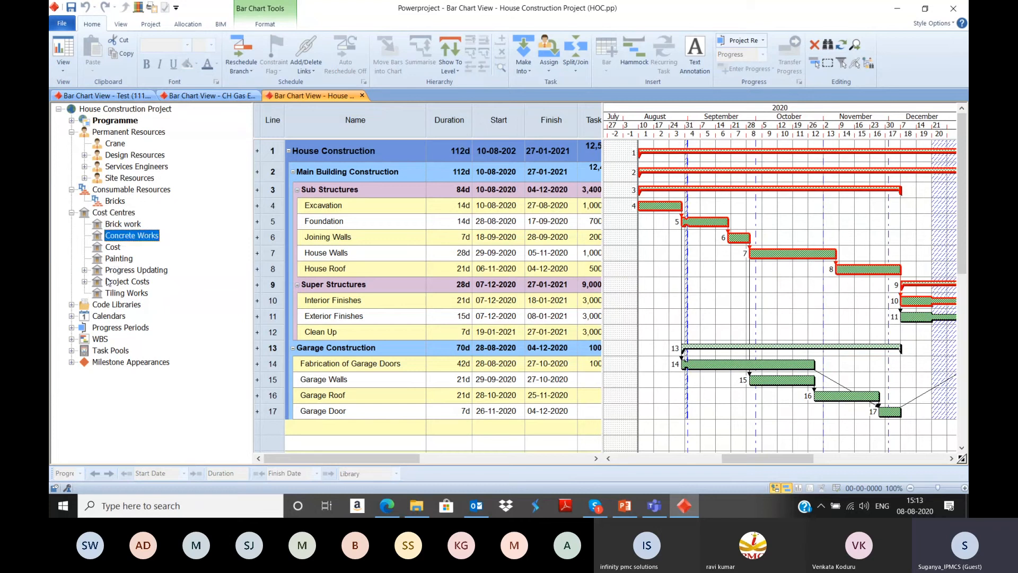
click(118, 258)
click(120, 293)
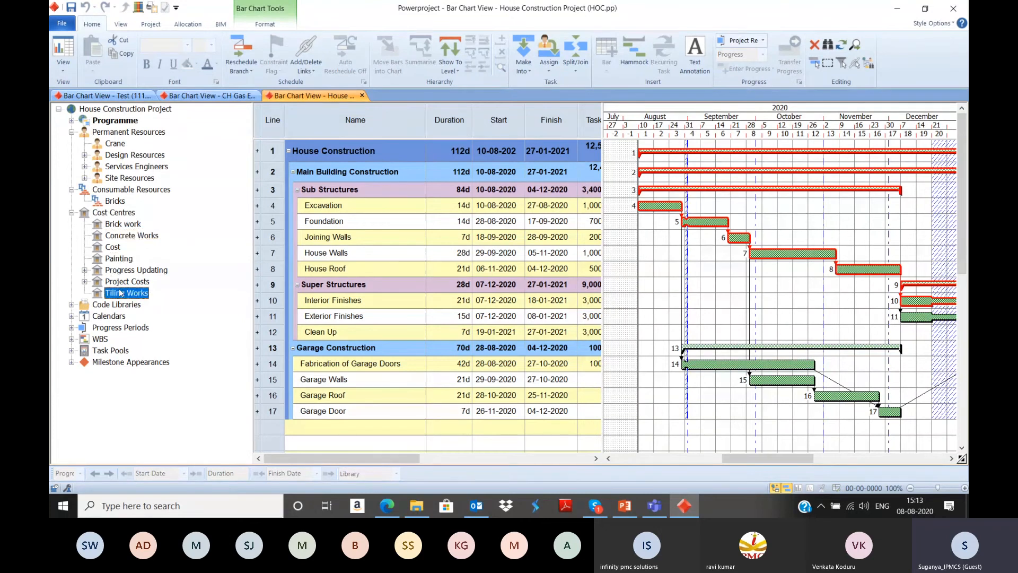
Step: Create a new cost centre named Plastering Works
right_click(116, 213)
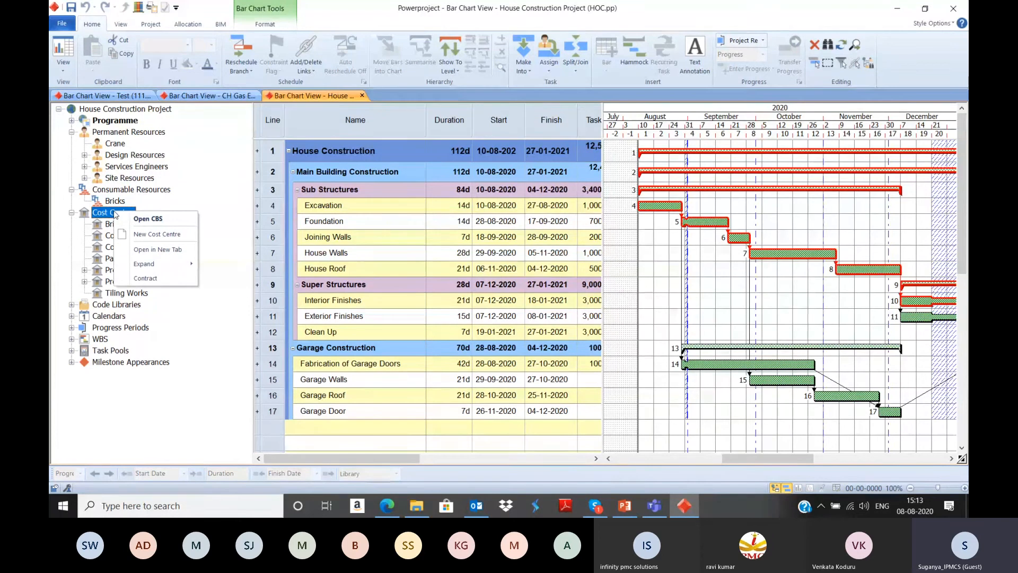
click(157, 234)
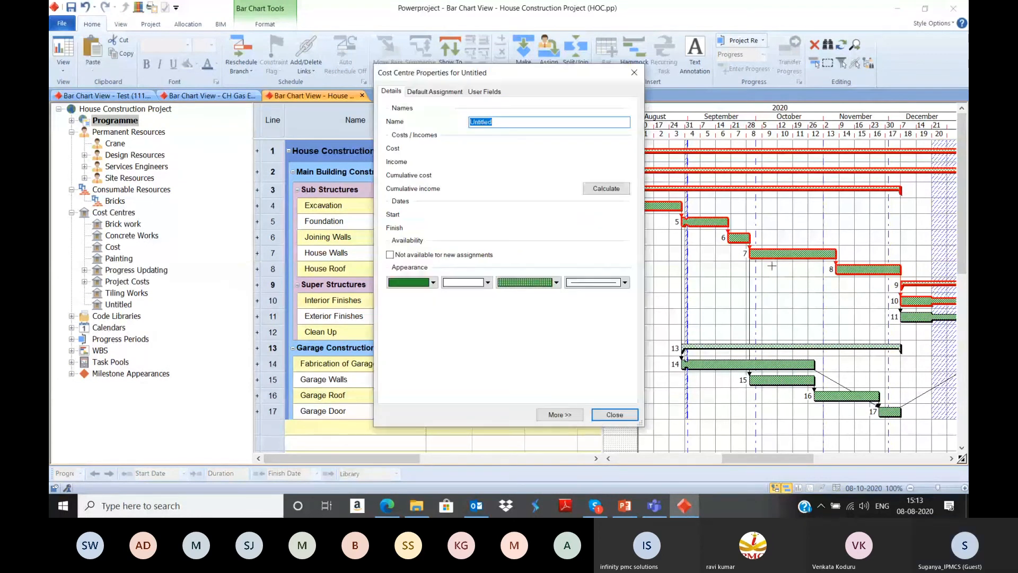
text(Plaster)
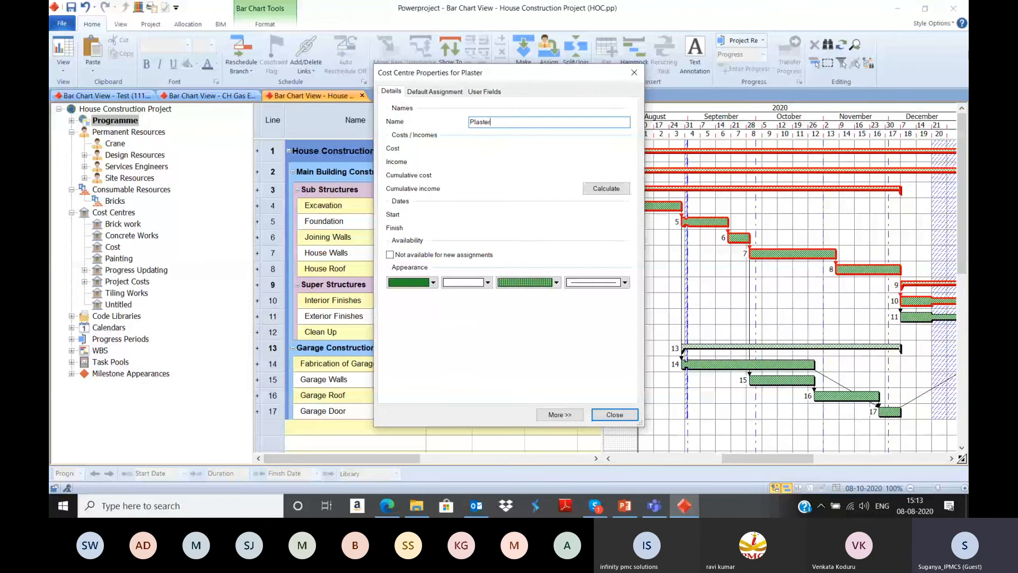
text(ing Wor)
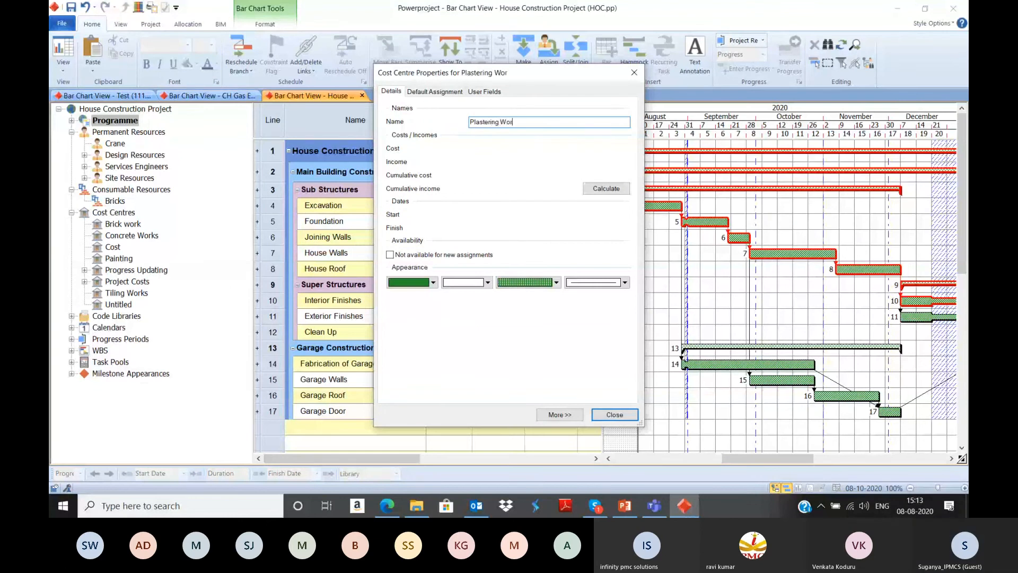
text(ks)
Step: Set the Plastering Works default assignment to Task Work Based calculation with a cost of £100.00 per task work unit
click(433, 92)
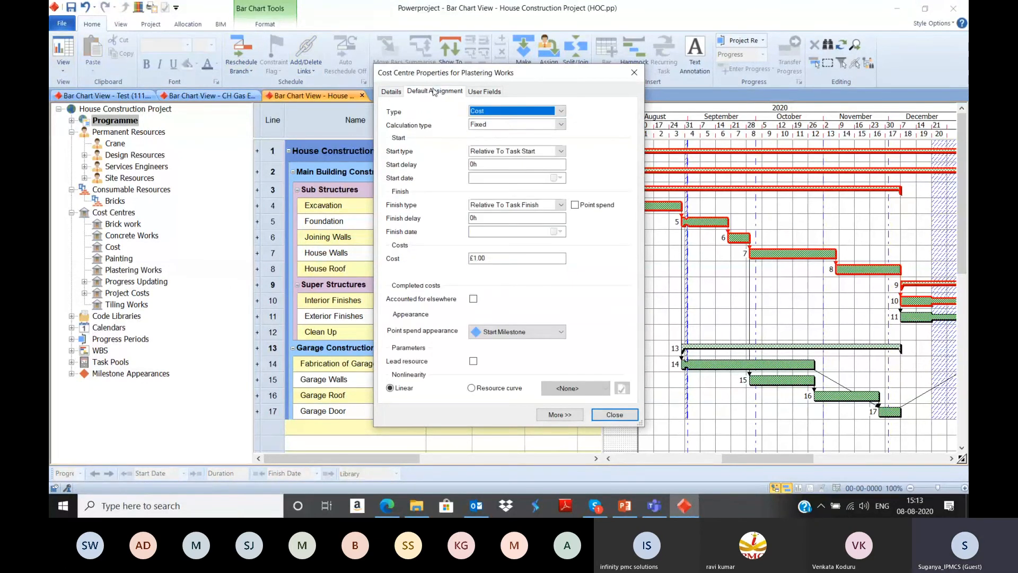
click(482, 126)
click(481, 153)
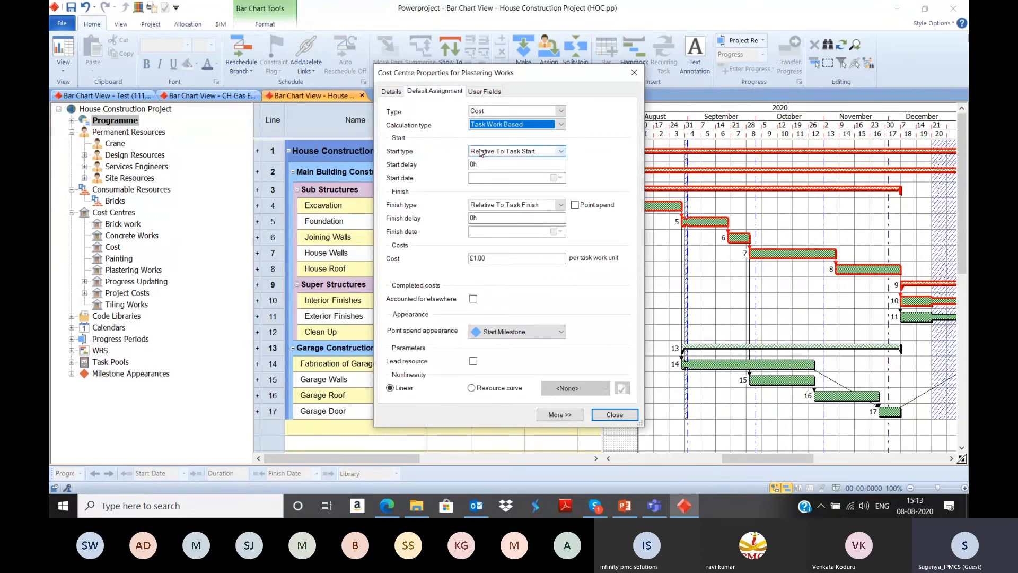
click(523, 258)
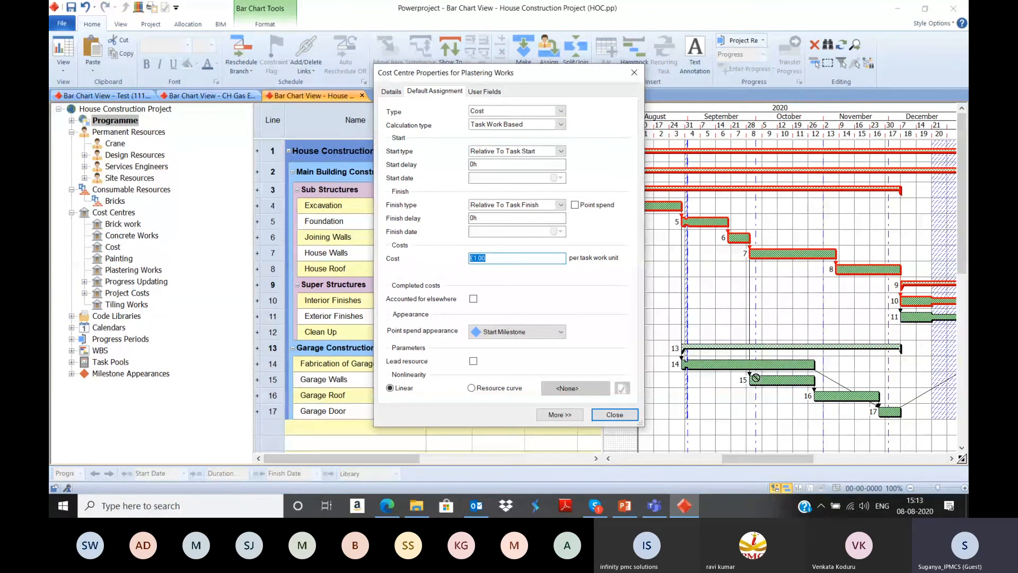
text(100)
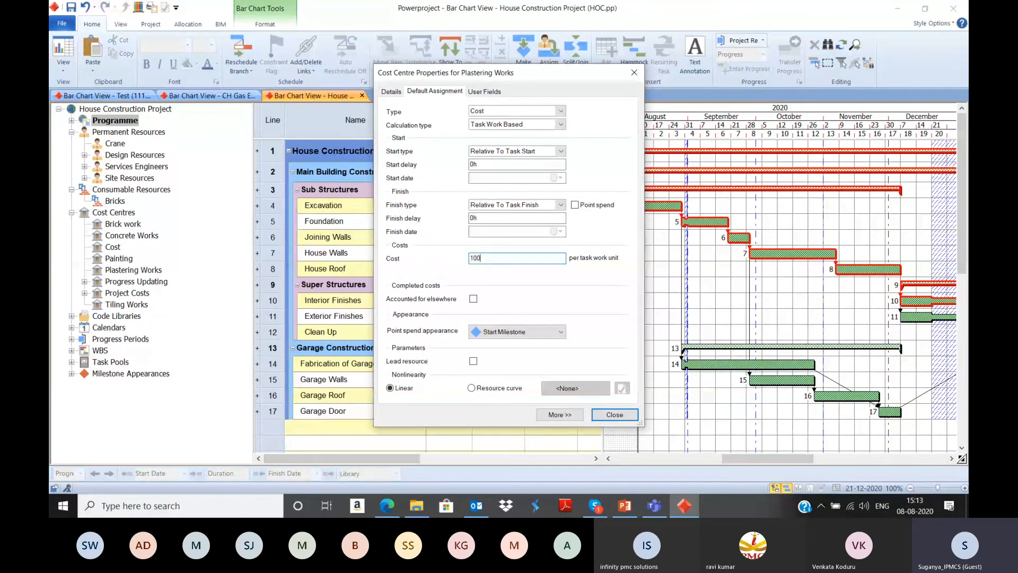
click(507, 218)
click(615, 414)
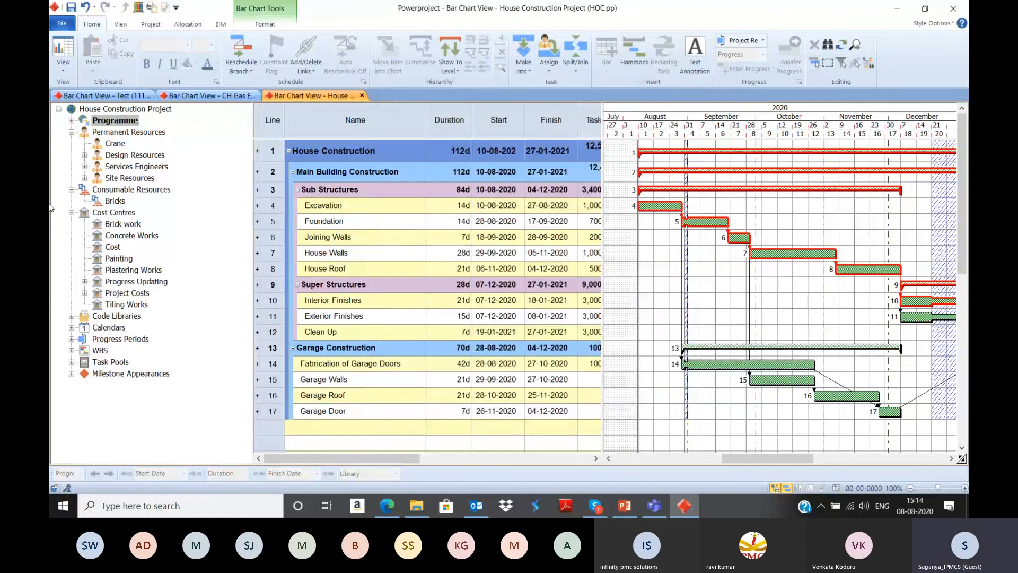
Step: Assign the Brick work cost centre to the Foundation task and show the cost allocations beneath the tasks in the bar chart
click(131, 270)
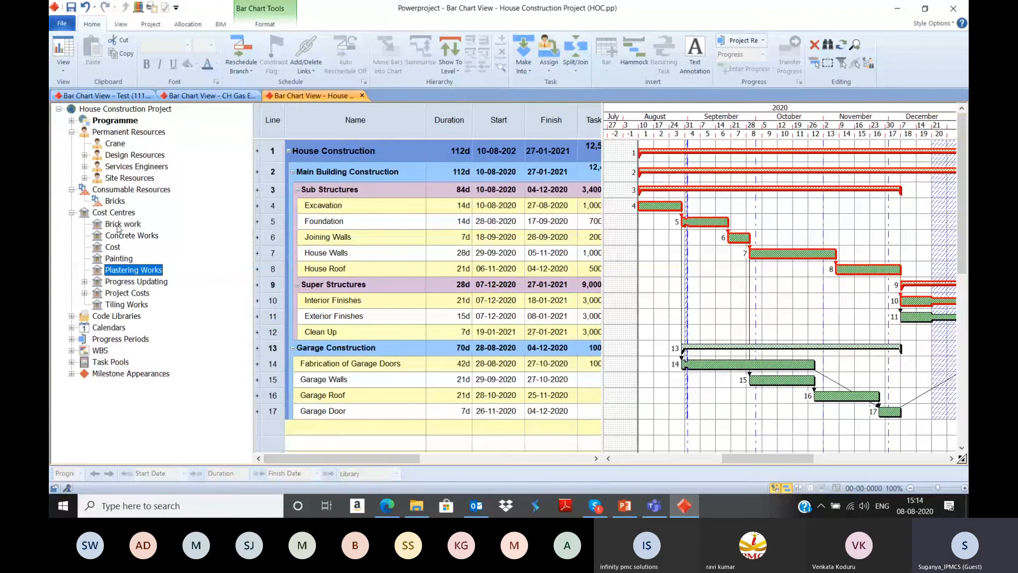
click(637, 206)
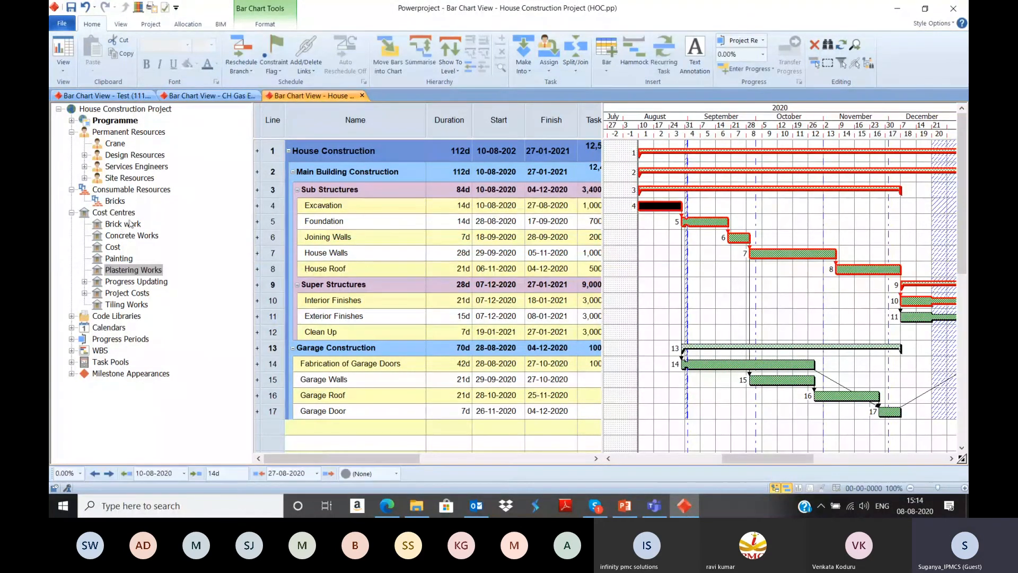
click(687, 227)
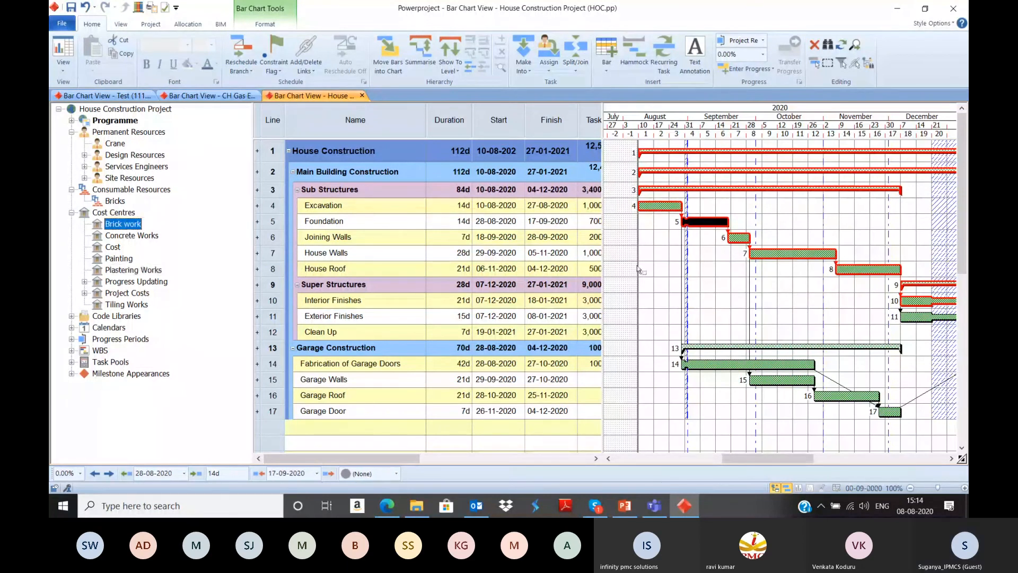
click(638, 269)
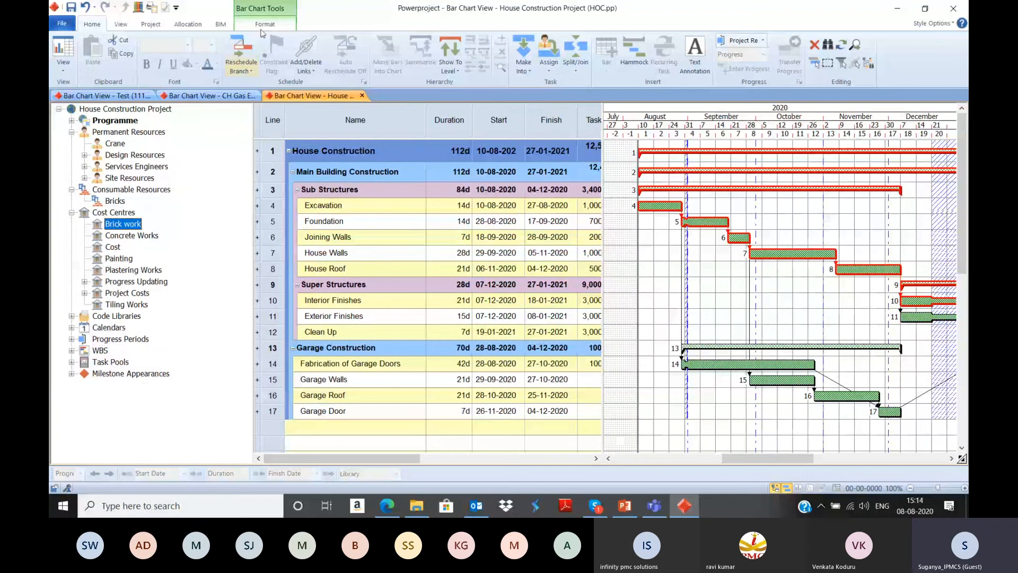
click(263, 26)
click(282, 64)
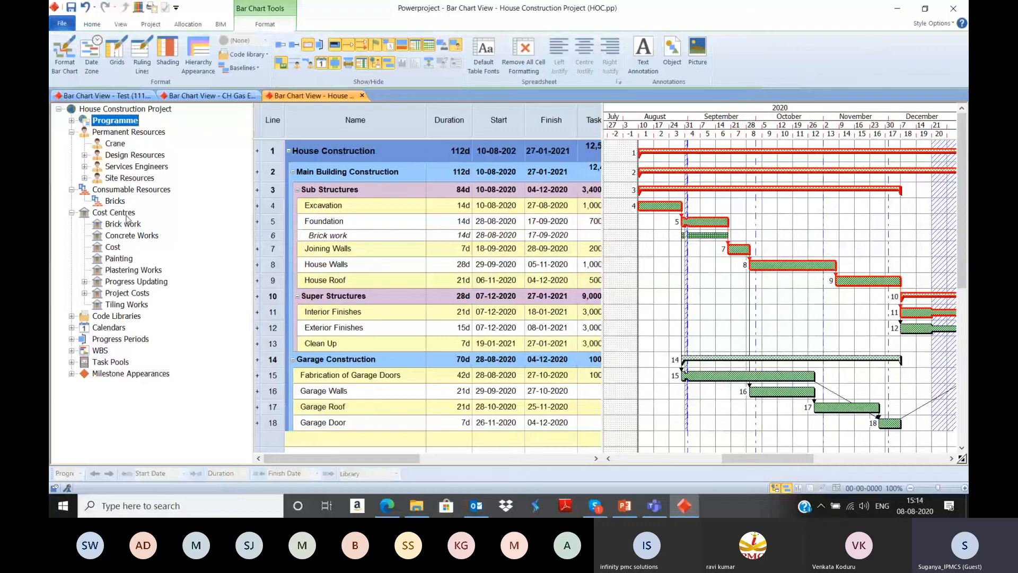
Step: Assign Concrete Works to Foundation, Brick work and Concrete Works to Joining Walls, and Brick work to Excavation
drag(132, 236, 698, 222)
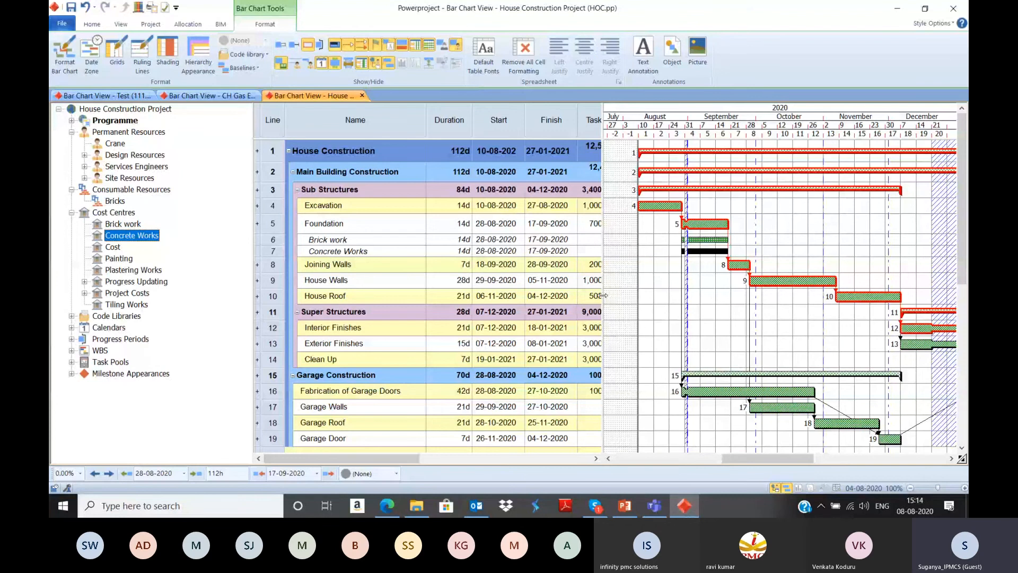
drag(123, 224, 738, 264)
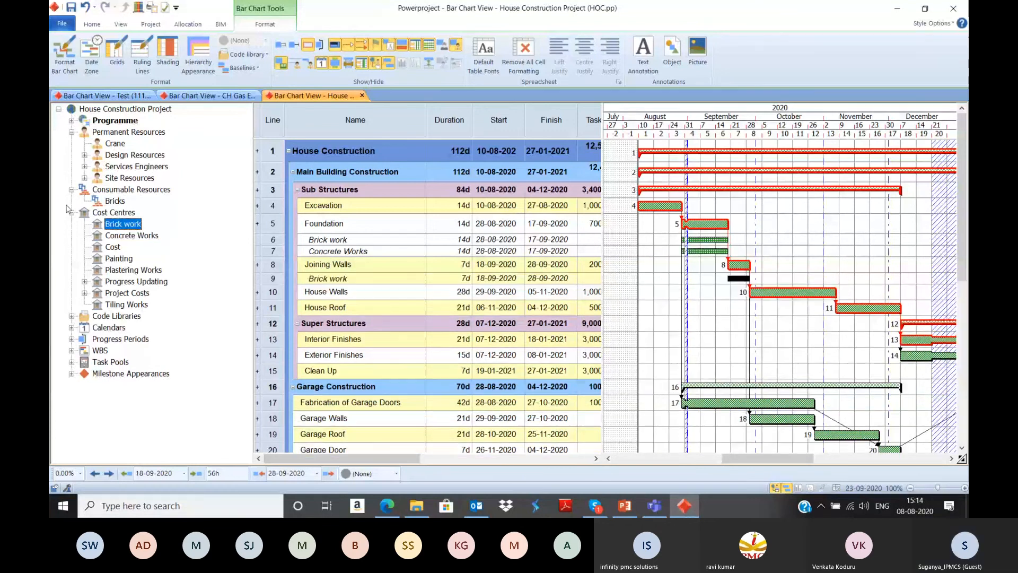
drag(132, 235, 739, 265)
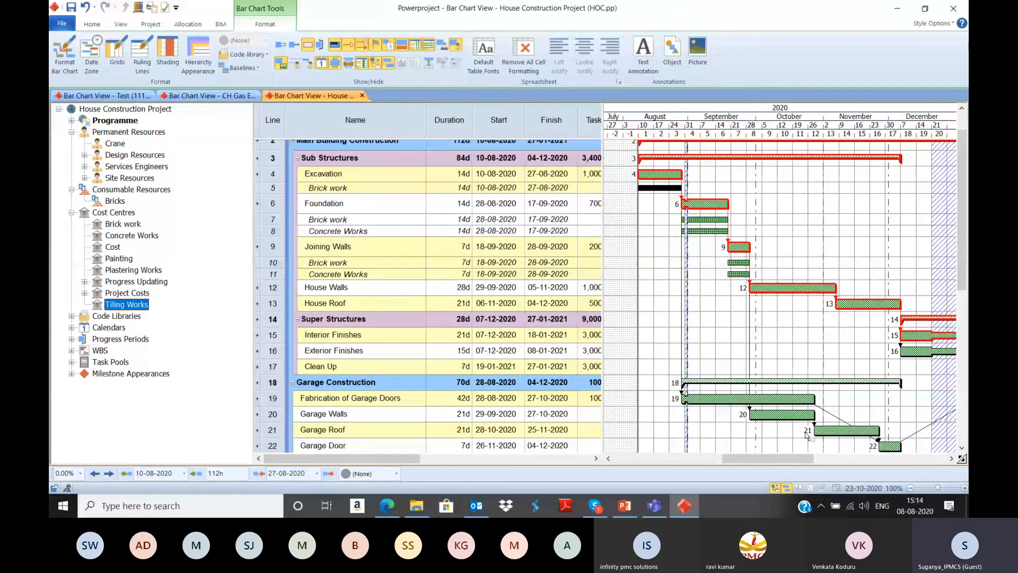
Step: Assign Tiling Works to Interior Finishes, Brick work to House Walls, and Painting to both Exterior Finishes and Fabrication of Garage Doors
drag(806, 435, 906, 295)
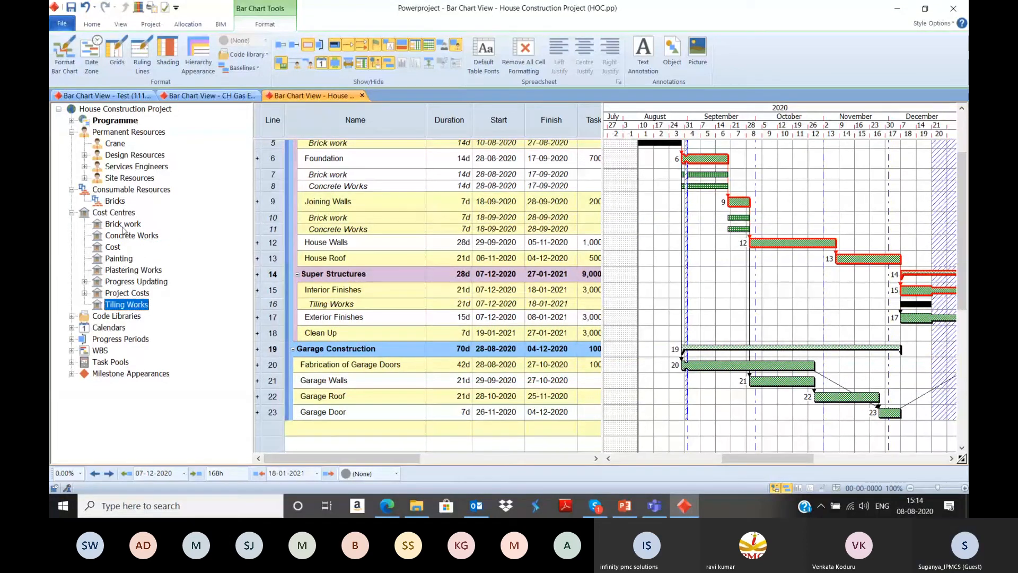
drag(123, 226, 782, 245)
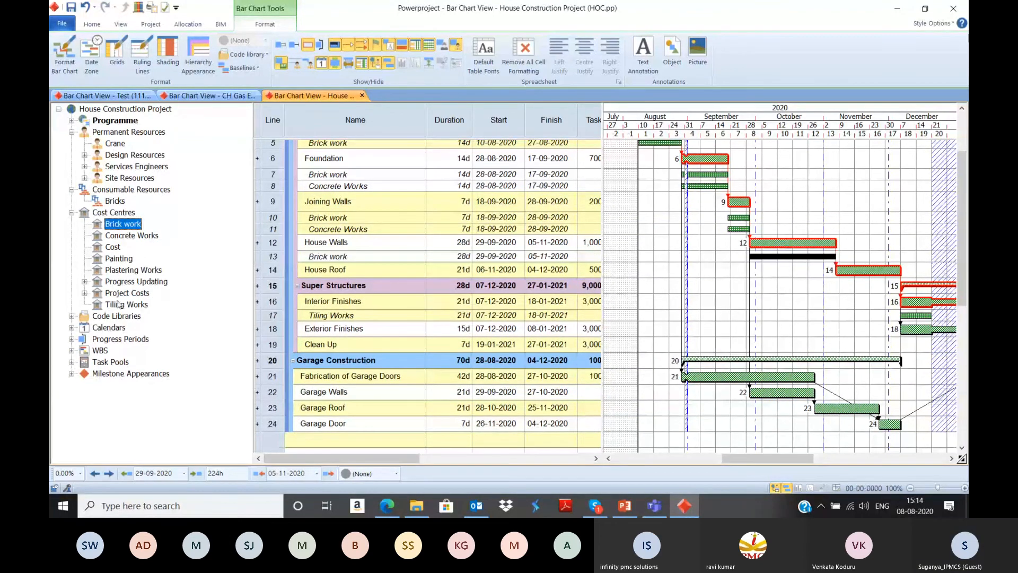
mouse_move(119, 260)
mouse_down()
mouse_move(891, 301)
mouse_move(908, 338)
mouse_up()
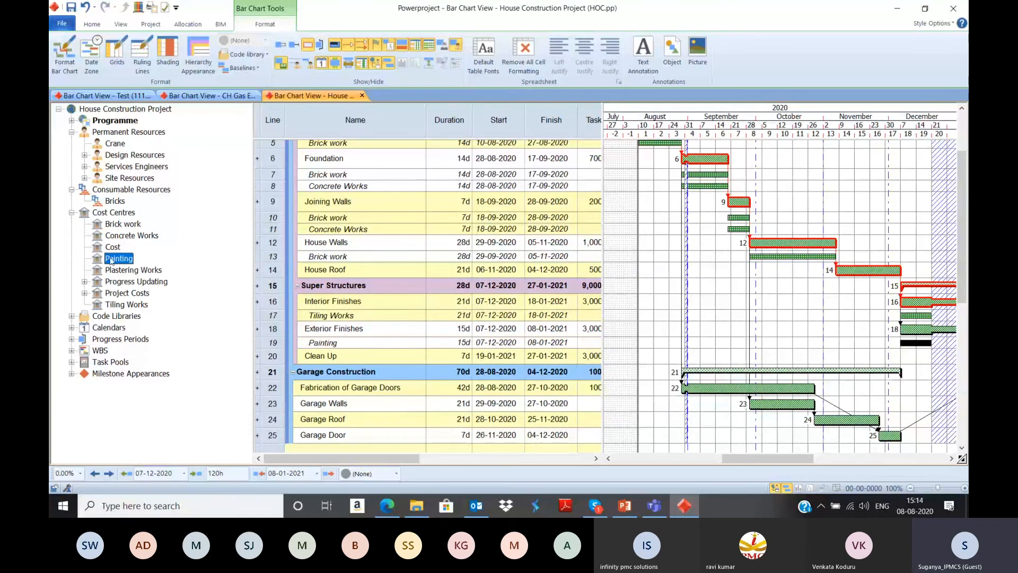
mouse_move(111, 260)
mouse_down()
mouse_move(779, 398)
mouse_move(758, 365)
mouse_up()
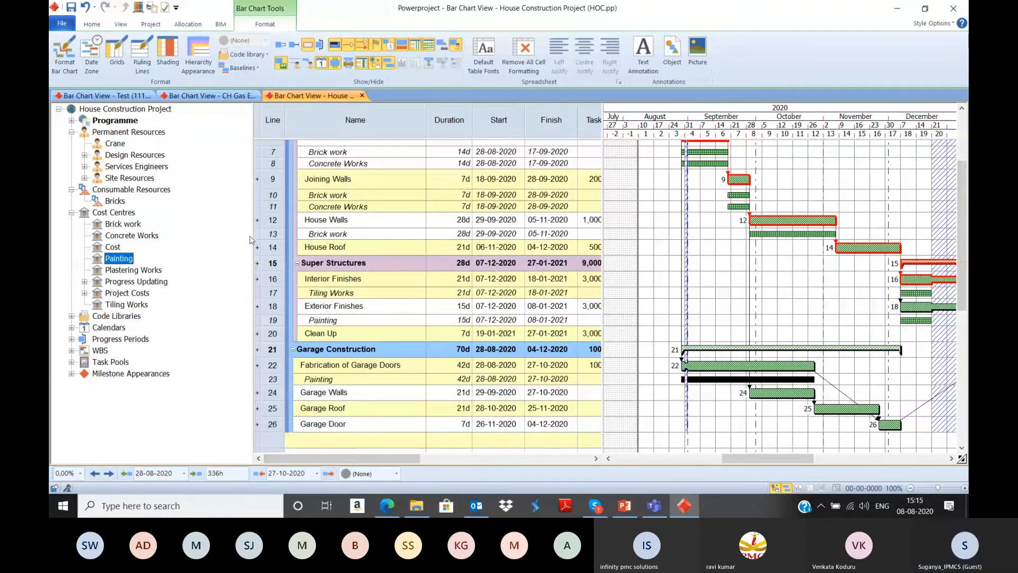
Step: Widen the task table until its cost columns show, and examine the costs and rates of the Foundation task and its allocations
drag(252, 240, 166, 240)
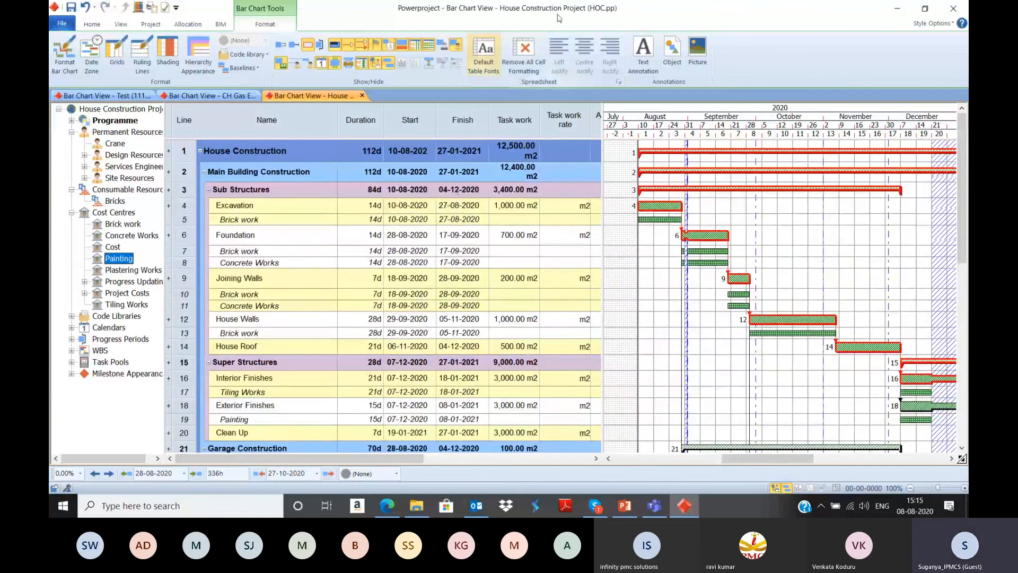
click(515, 151)
drag(608, 131, 943, 121)
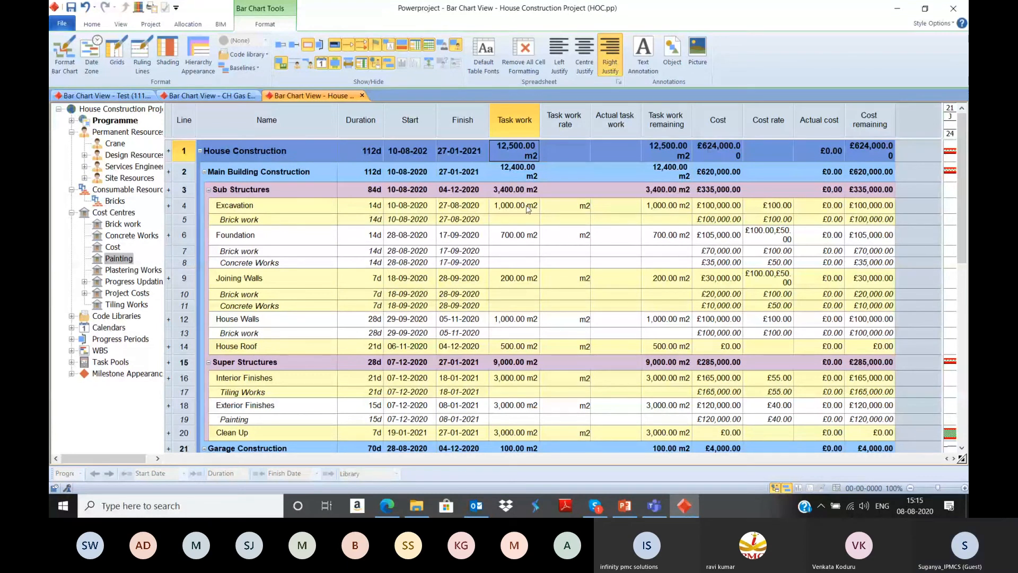
double_click(295, 241)
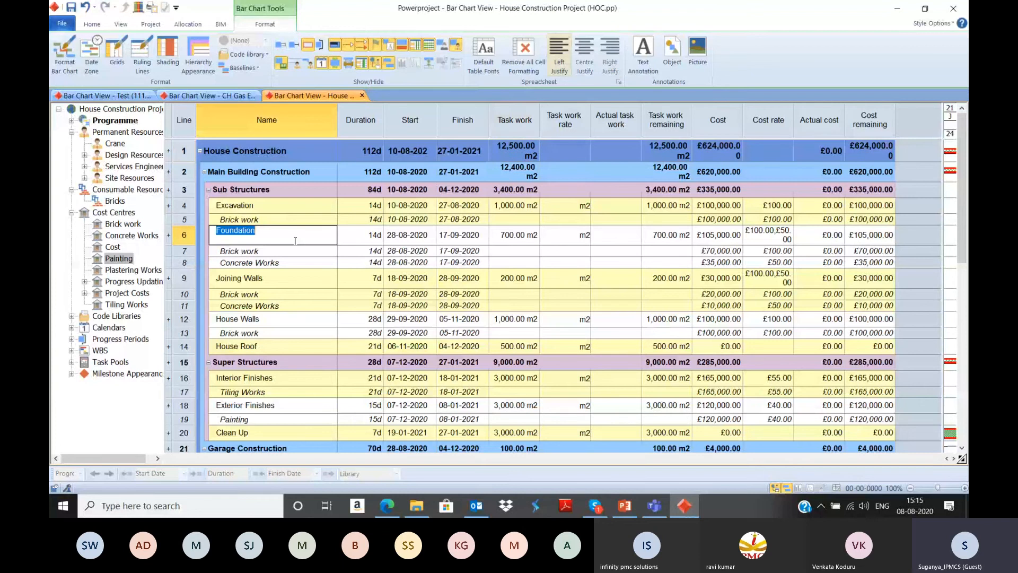
click(296, 254)
click(320, 236)
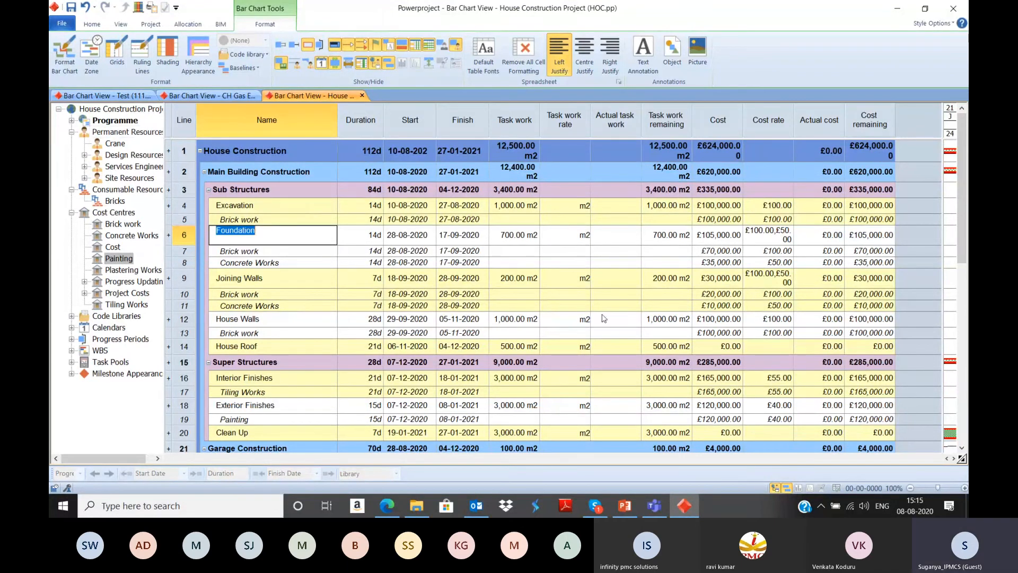
Step: Switch to PowerPoint and present the slides from Cost and Resources to Schedule Analysis/Review
click(626, 505)
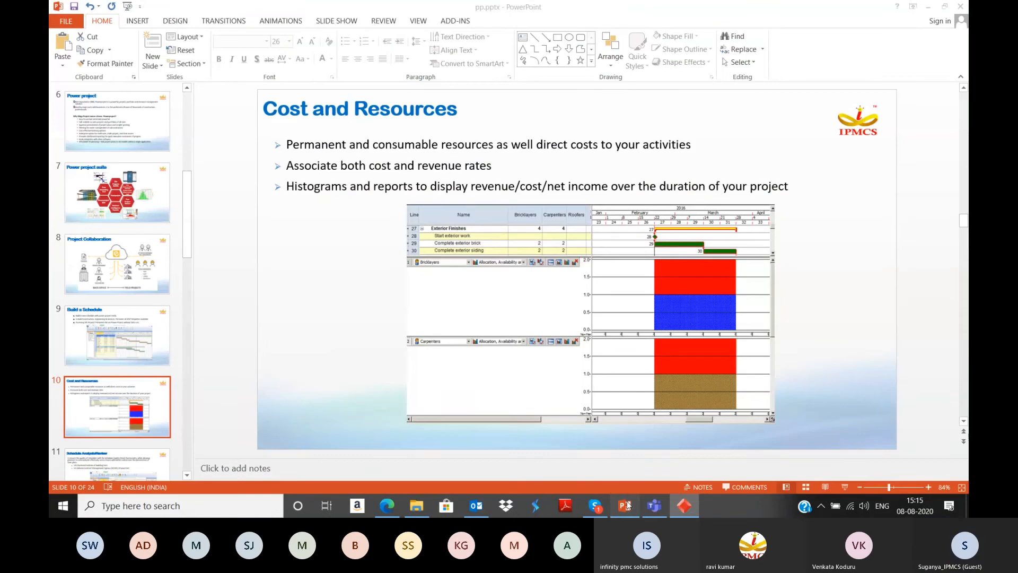
click(845, 488)
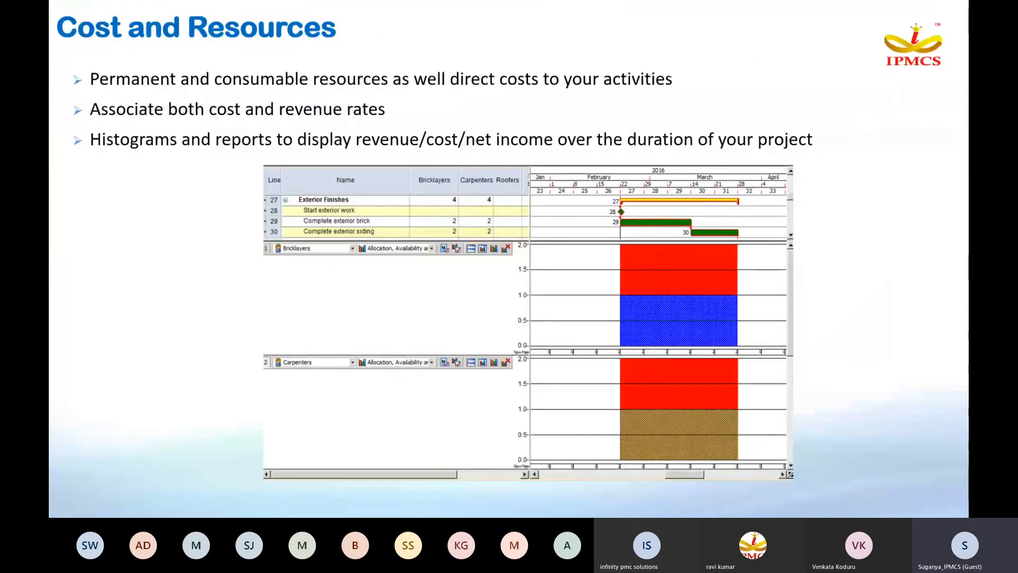
key(Right)
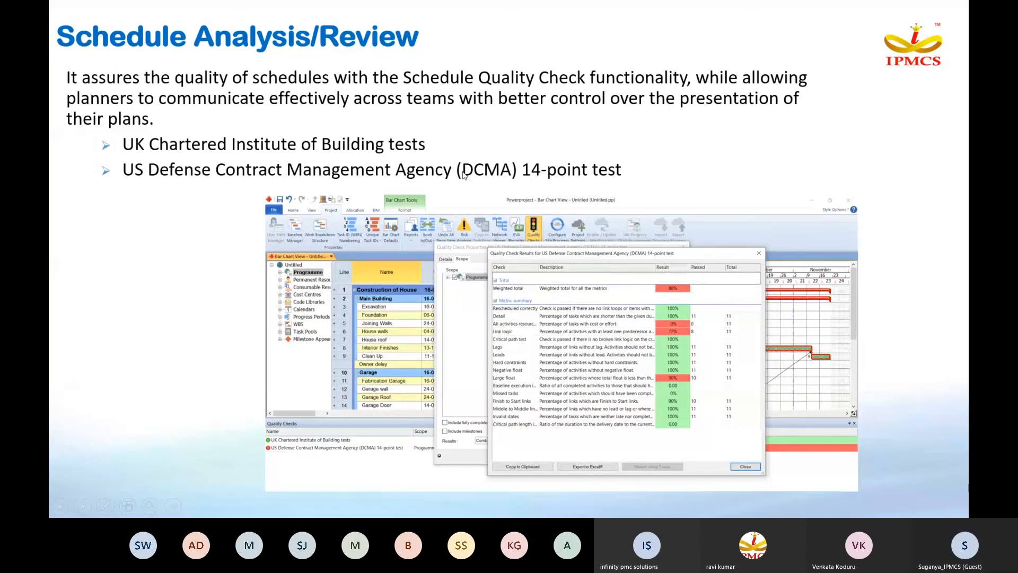
key(Escape)
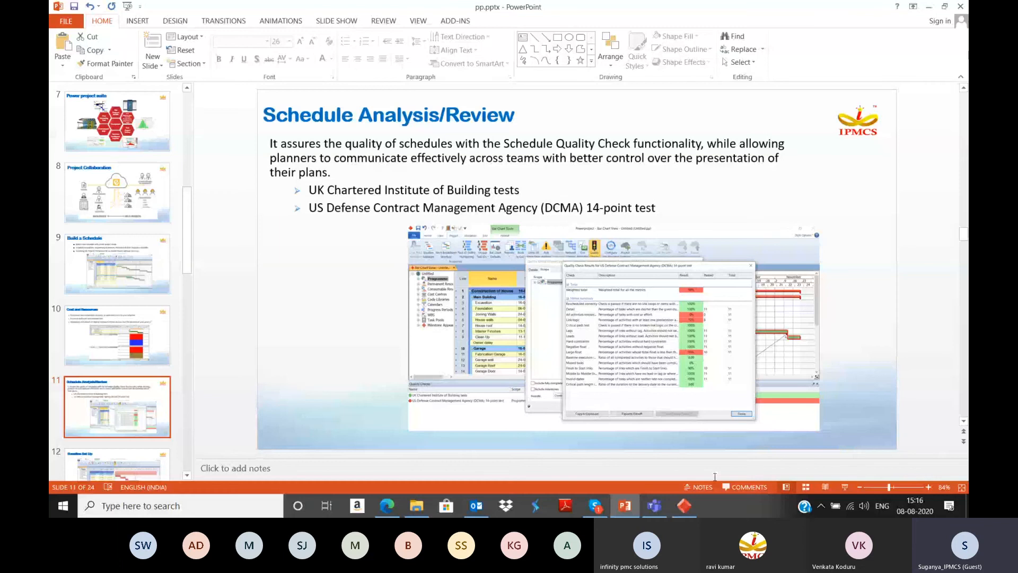
Step: Switch to Powerproject and run the US Defense Contract Management Agency (DCMA) 14-point test quality check with Programme as its scope
key(alt+Tab)
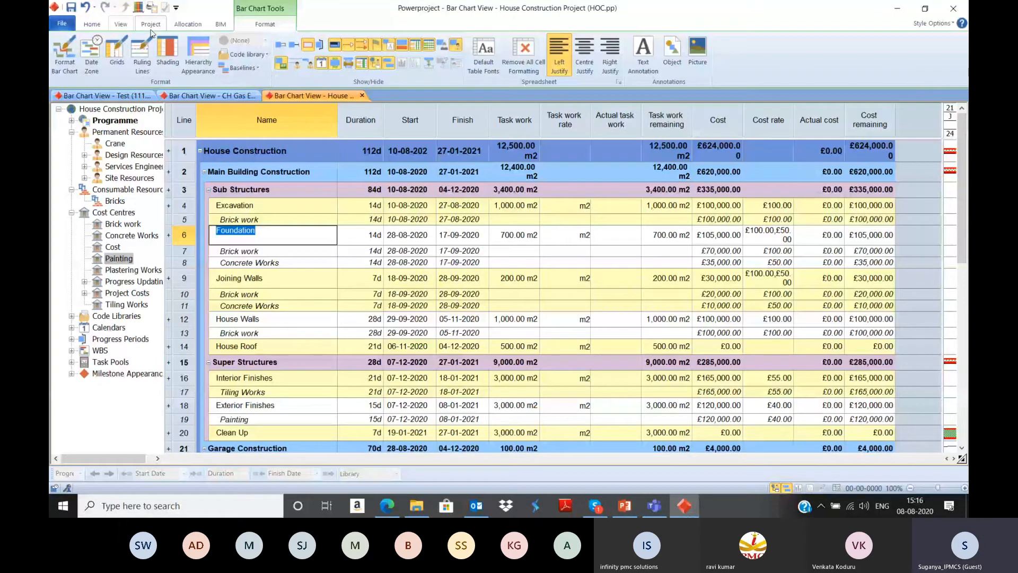
click(151, 24)
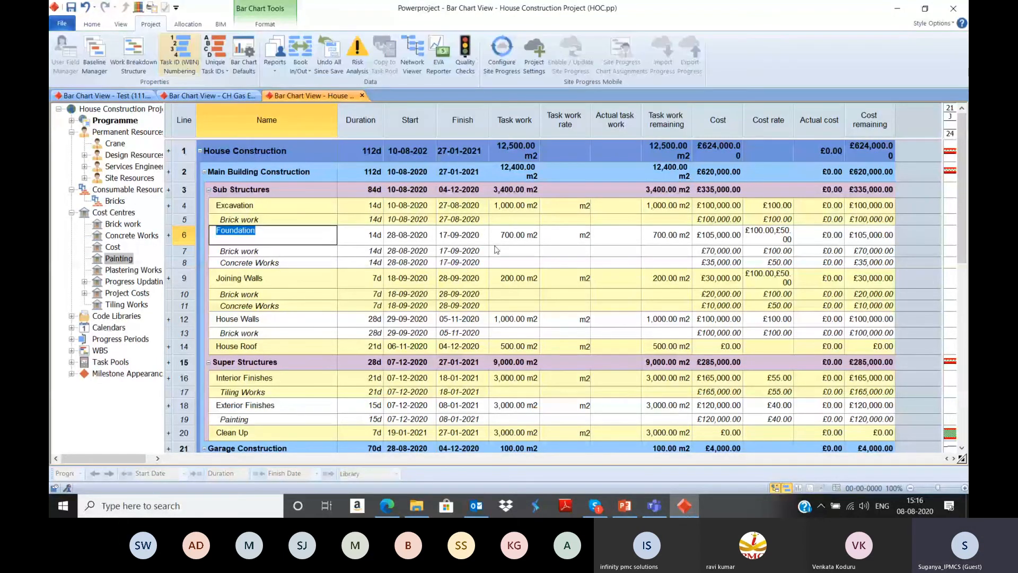
click(465, 55)
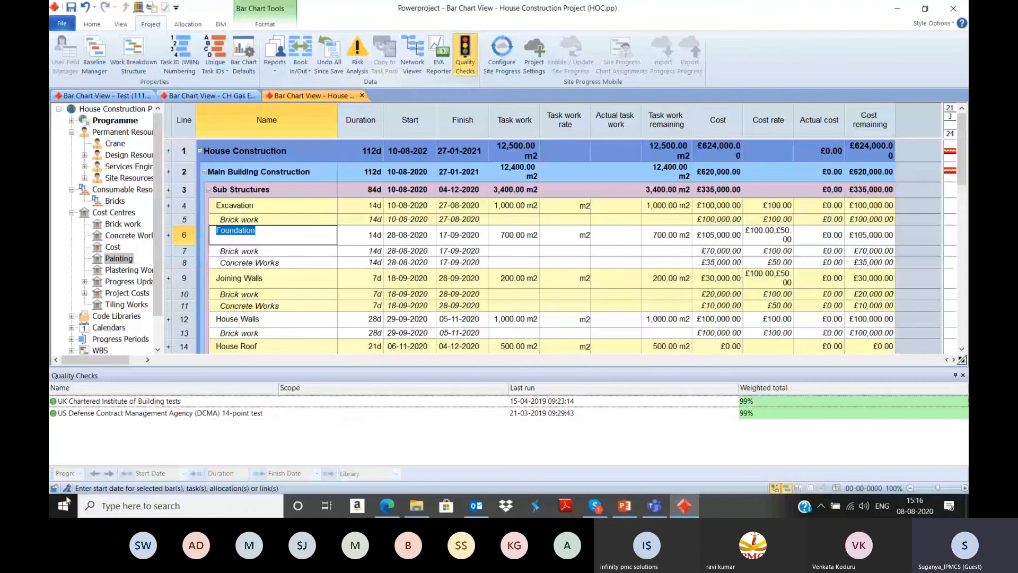
click(188, 416)
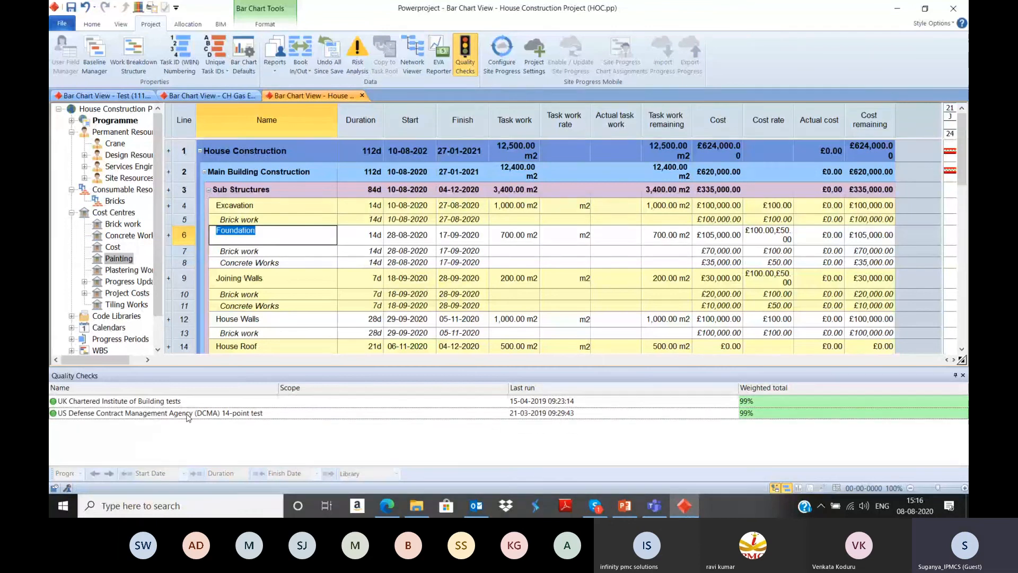
right_click(188, 416)
click(233, 453)
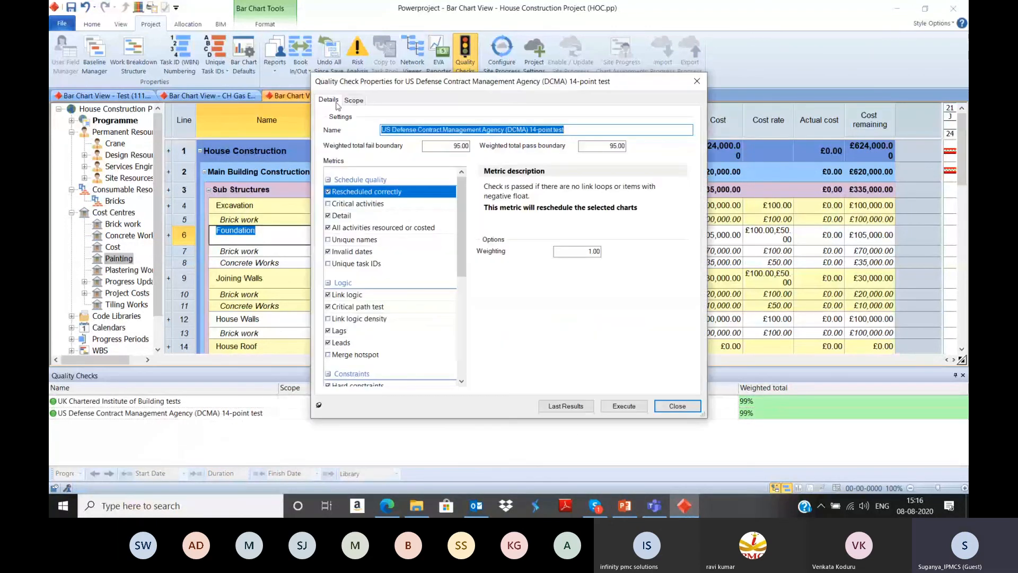
click(354, 100)
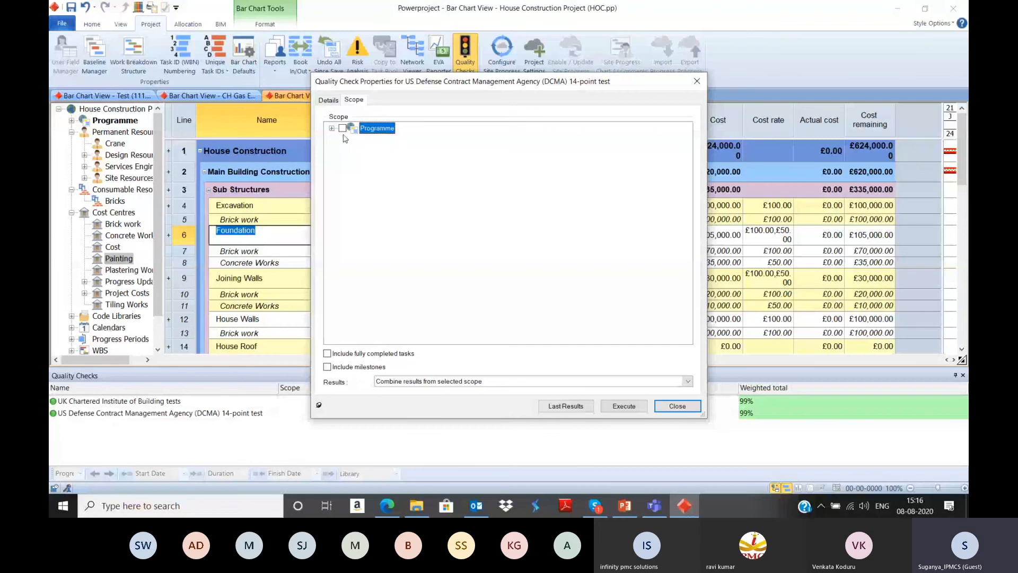
click(342, 128)
click(624, 405)
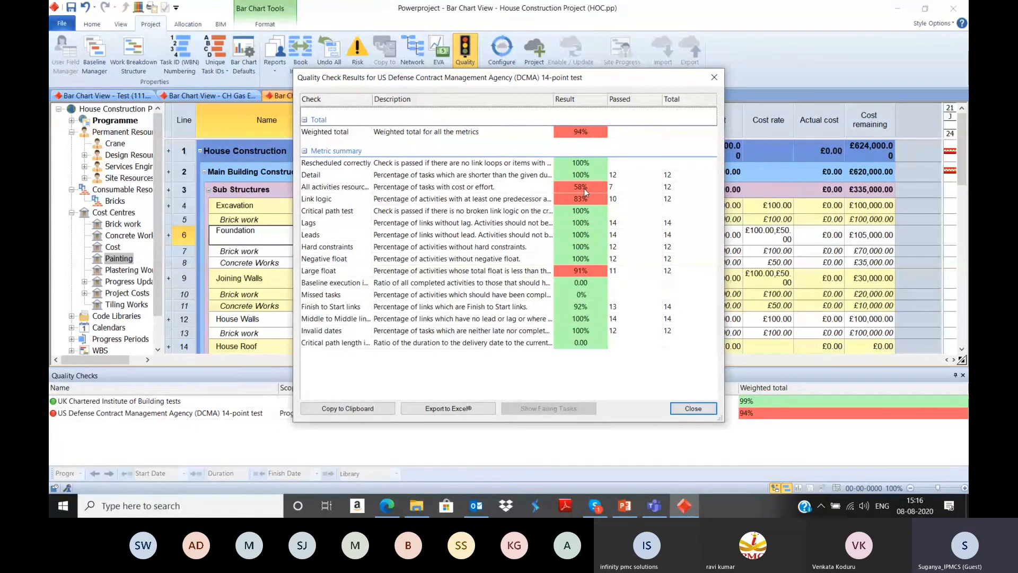
click(693, 408)
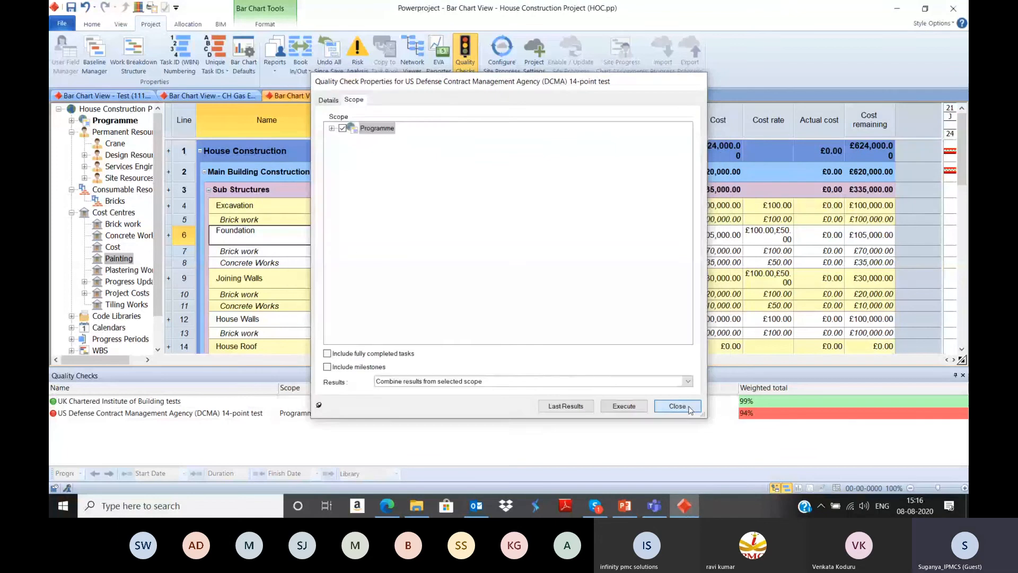
click(677, 407)
Step: Switch to PowerPoint and present the slides from Schedule Analysis/Review to Baseline Set Up
click(625, 508)
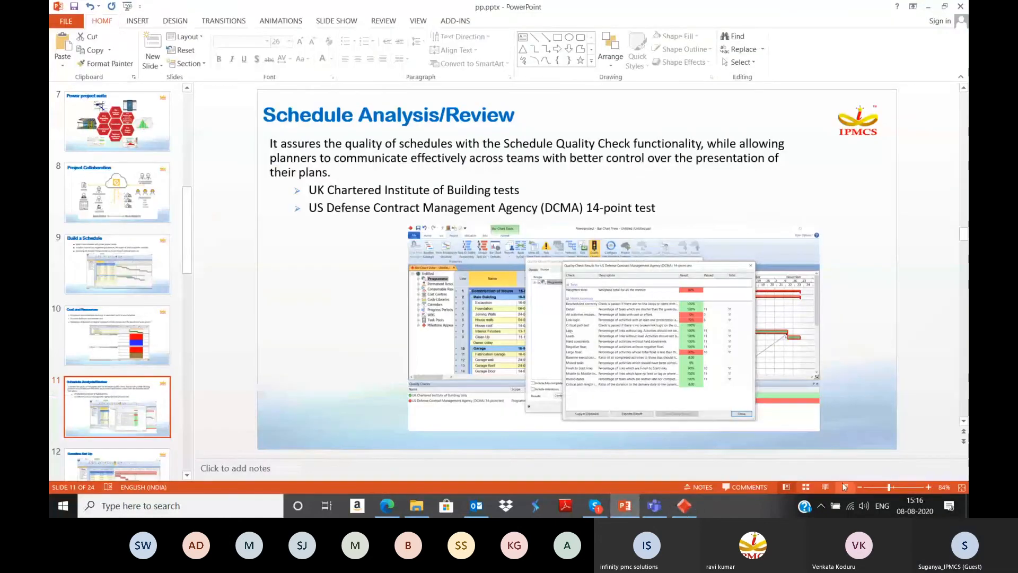
click(787, 487)
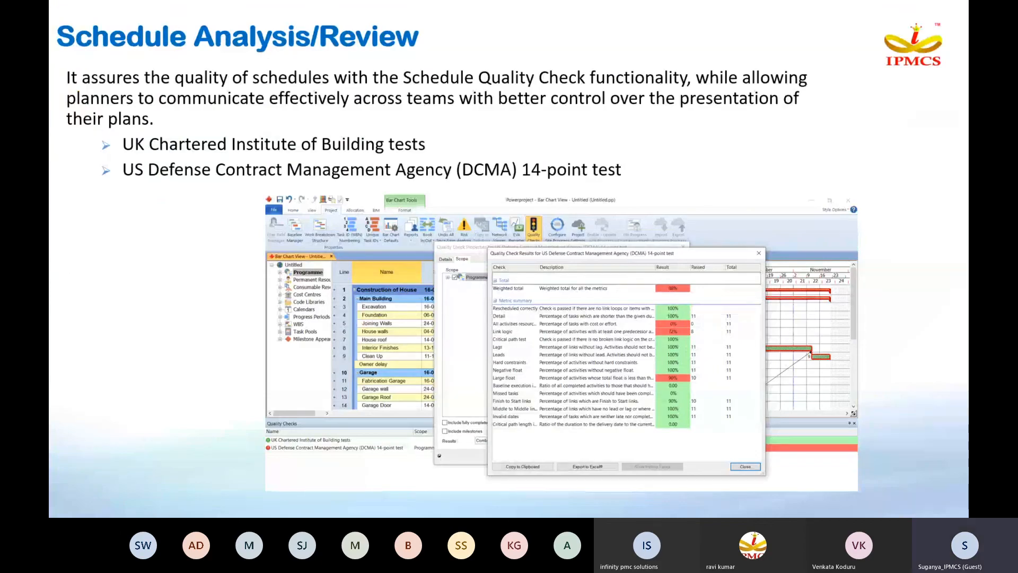
key(Right)
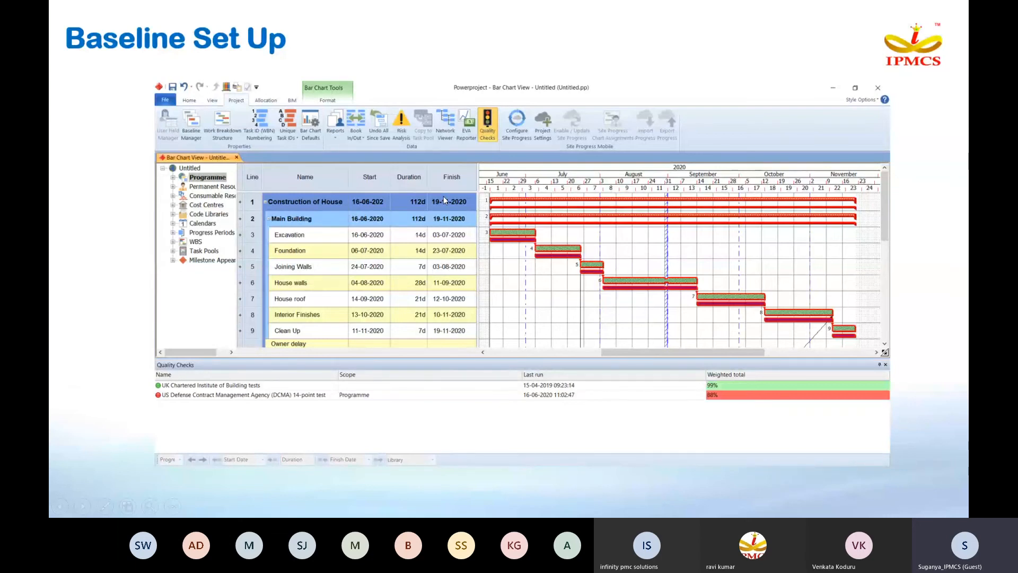
key(Escape)
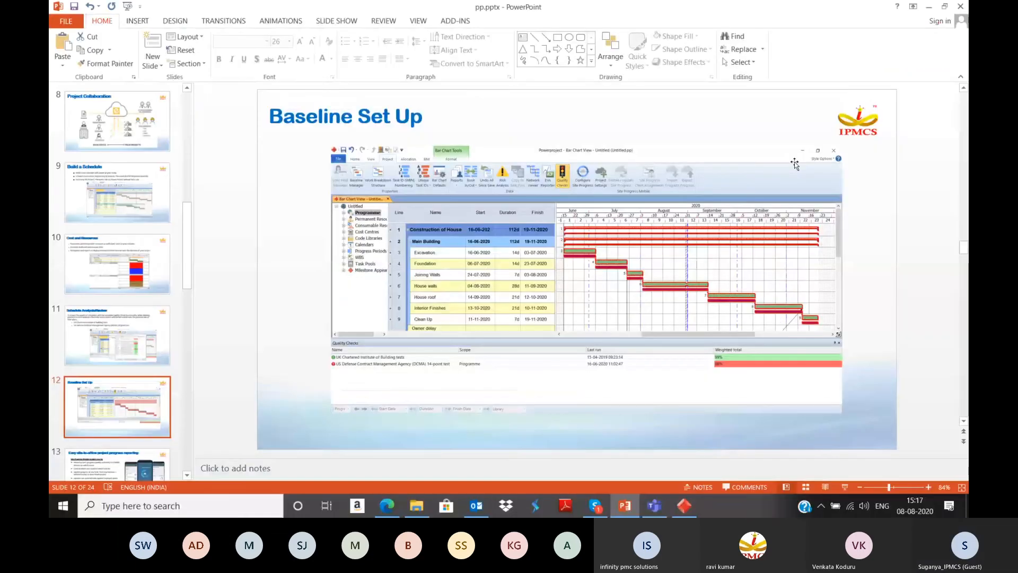
Step: Switch to Powerproject and create a new baseline covering all tasks in the current view
key(alt+Tab)
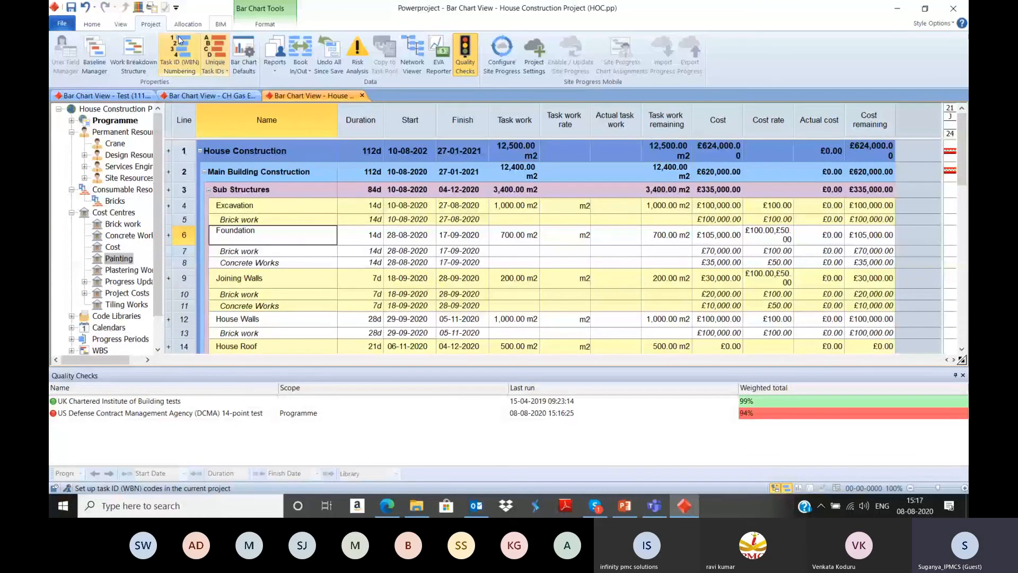
click(95, 54)
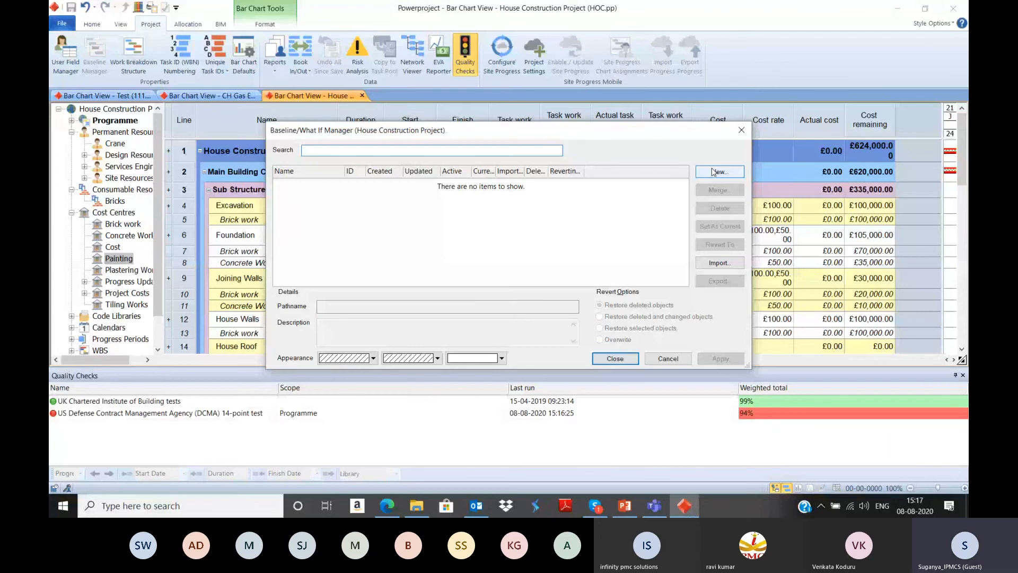
click(714, 172)
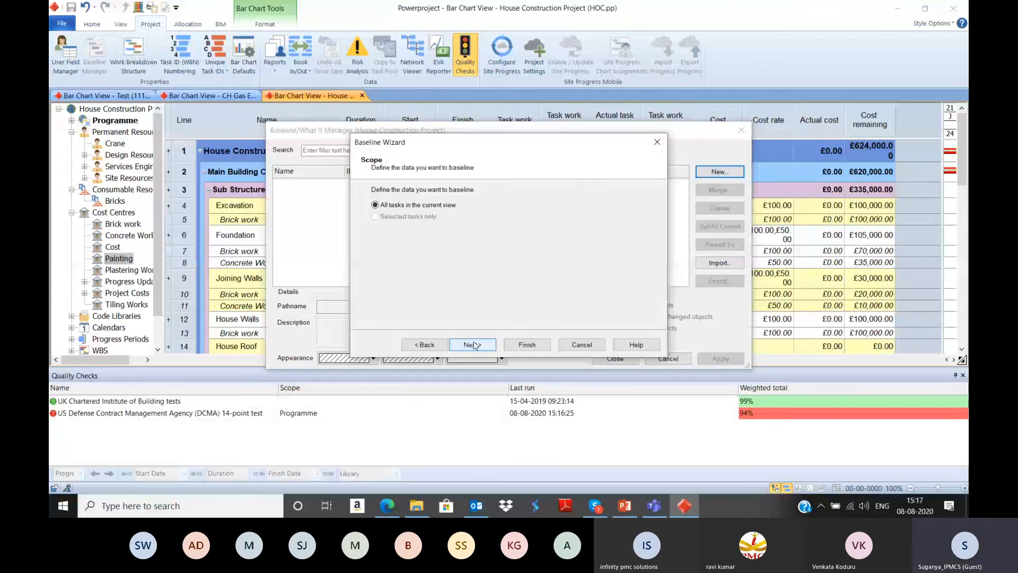
click(515, 345)
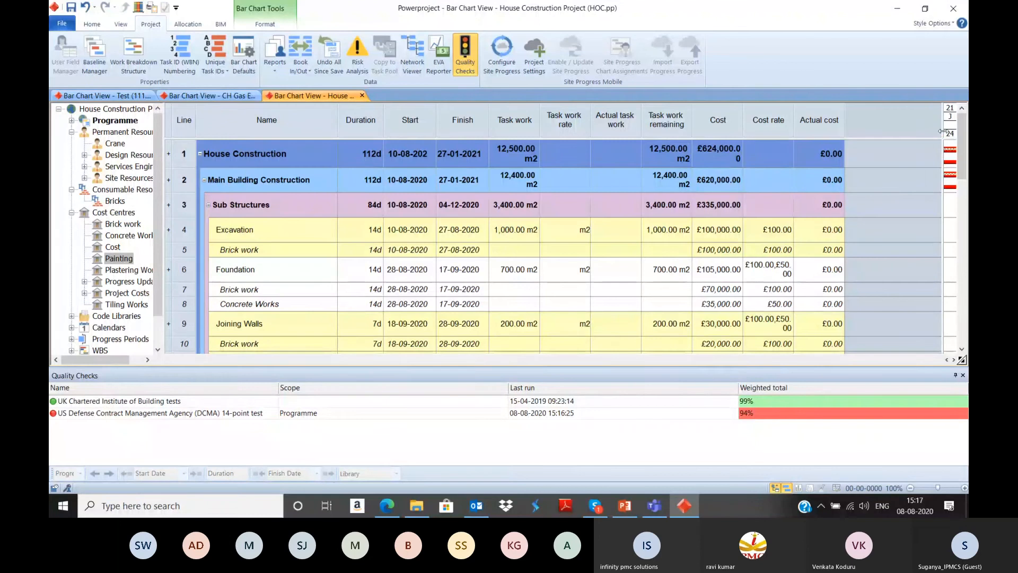
Step: Enlarge the bar chart area, compress the timescale to fit the whole project, and examine the baseline bars beneath the tasks
drag(943, 178, 487, 177)
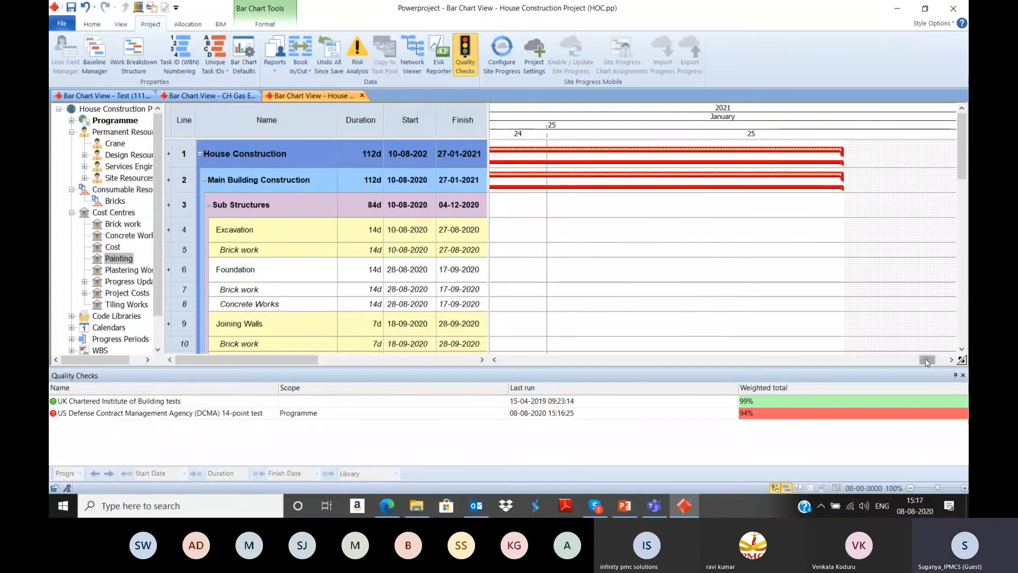
drag(926, 359, 654, 351)
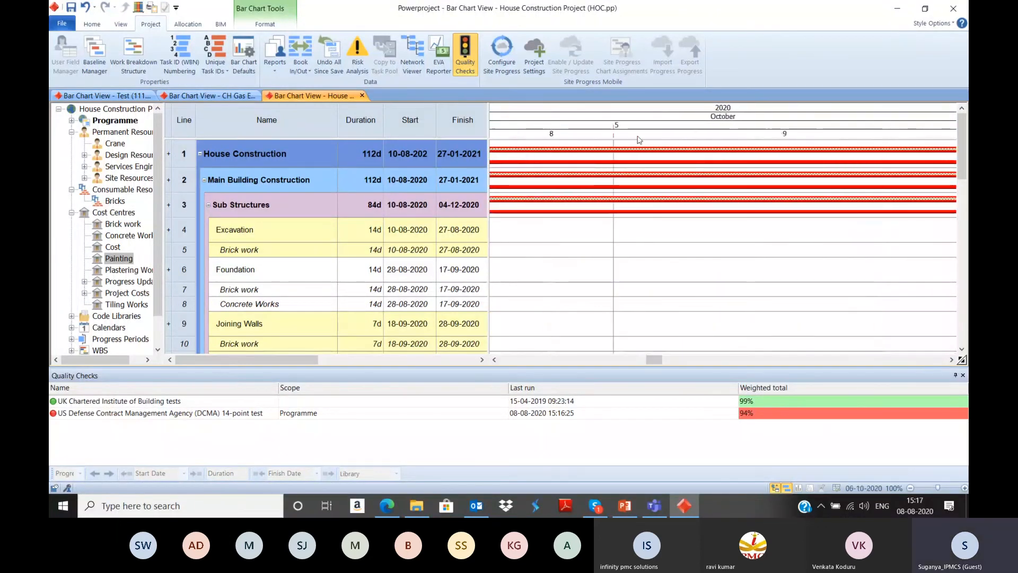
drag(612, 126, 462, 135)
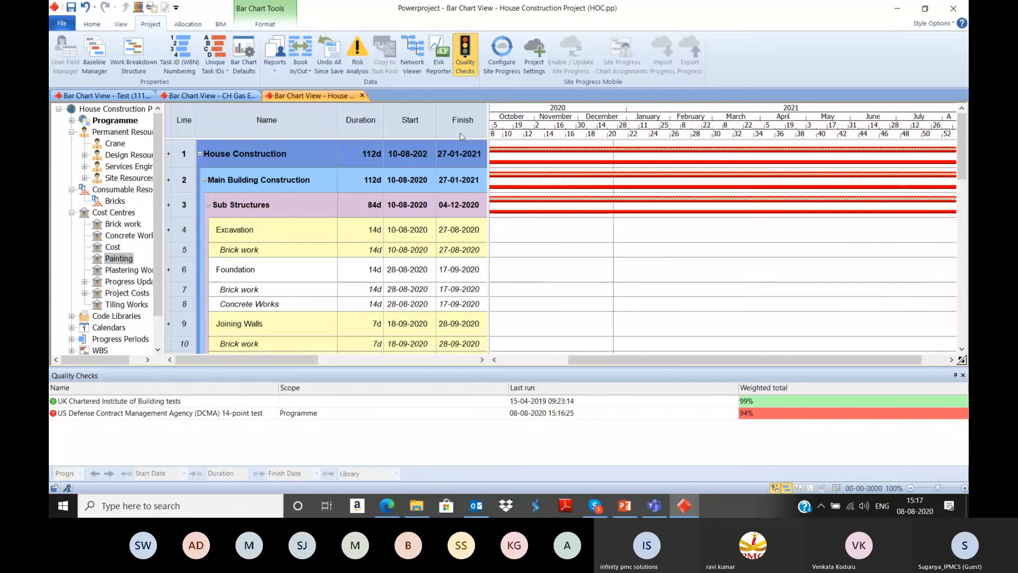
drag(754, 363, 657, 360)
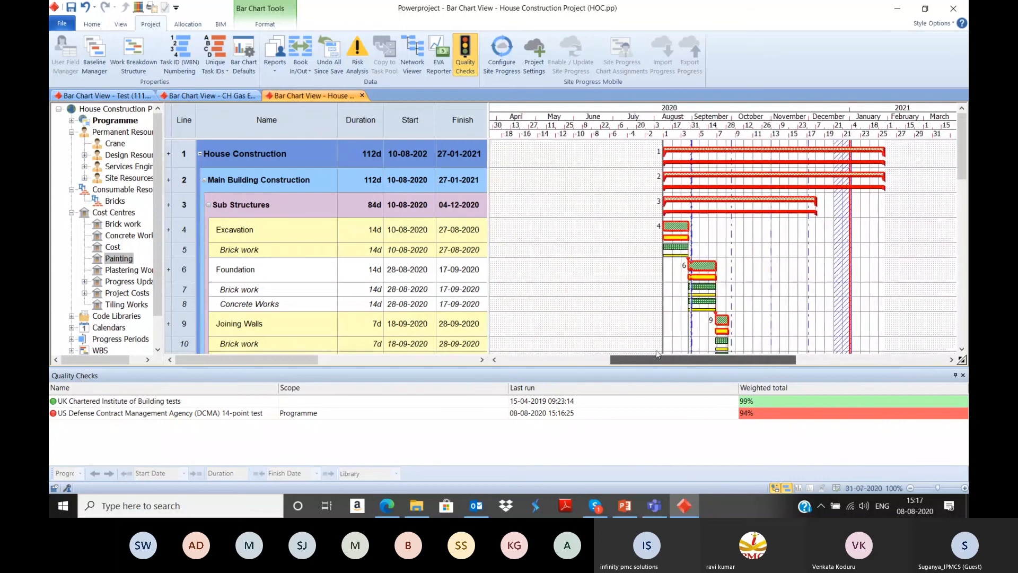
scroll(722, 289, down, 1)
scroll(722, 290, up, 1)
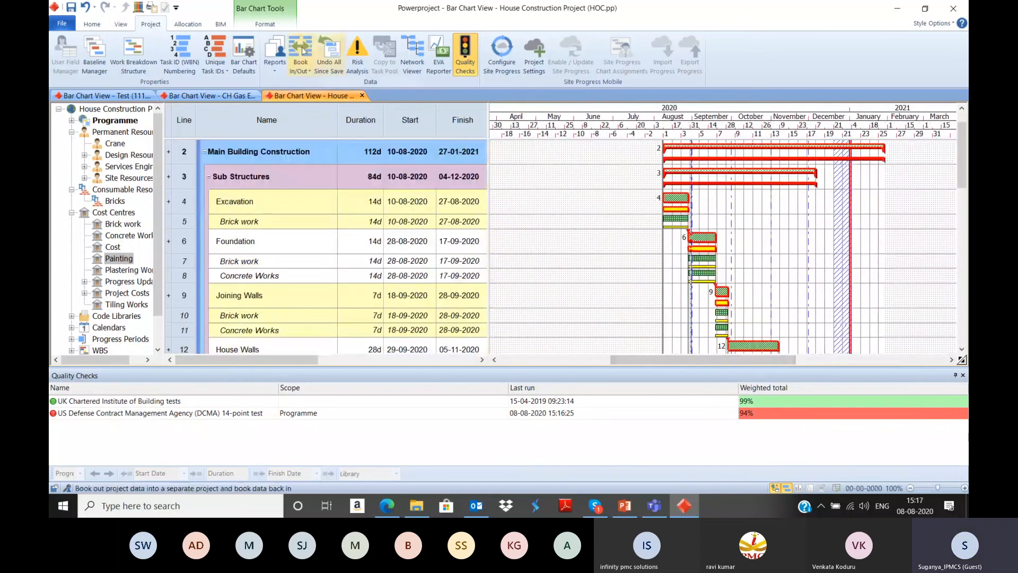
Step: Close the CH Gas EPF & CPF + Oil EPF project without saving, and close the Test project
click(217, 99)
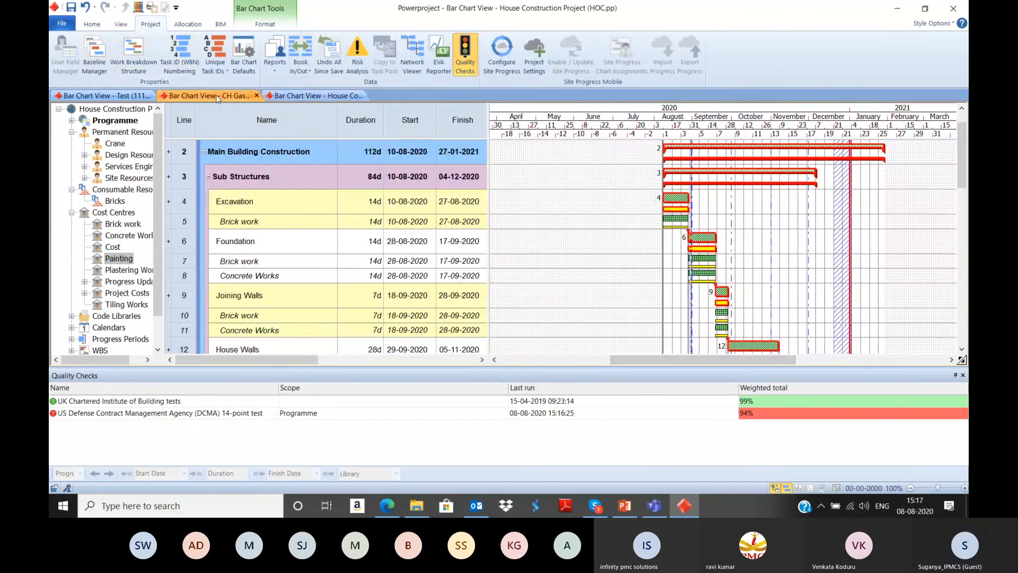
click(257, 96)
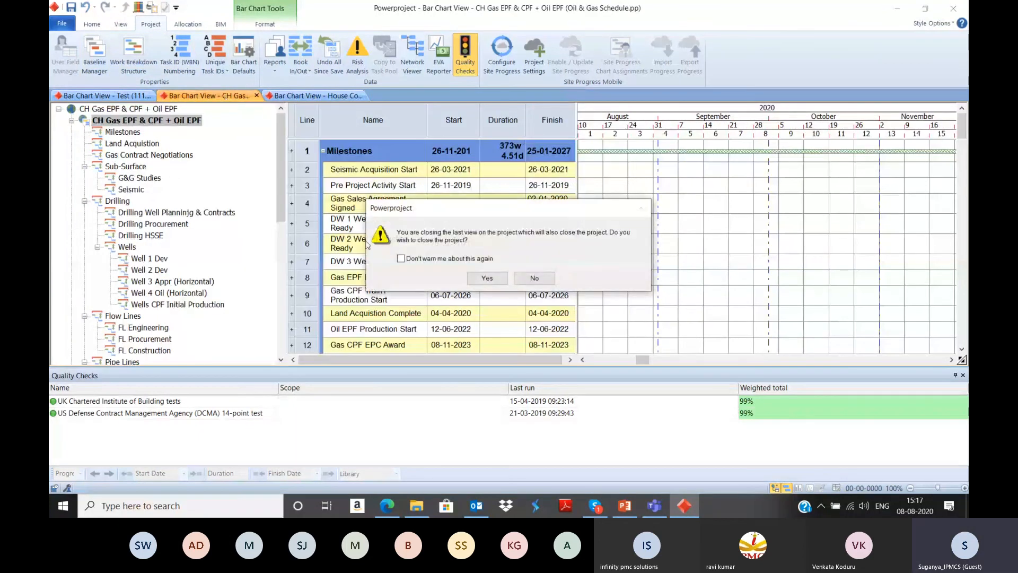
click(496, 277)
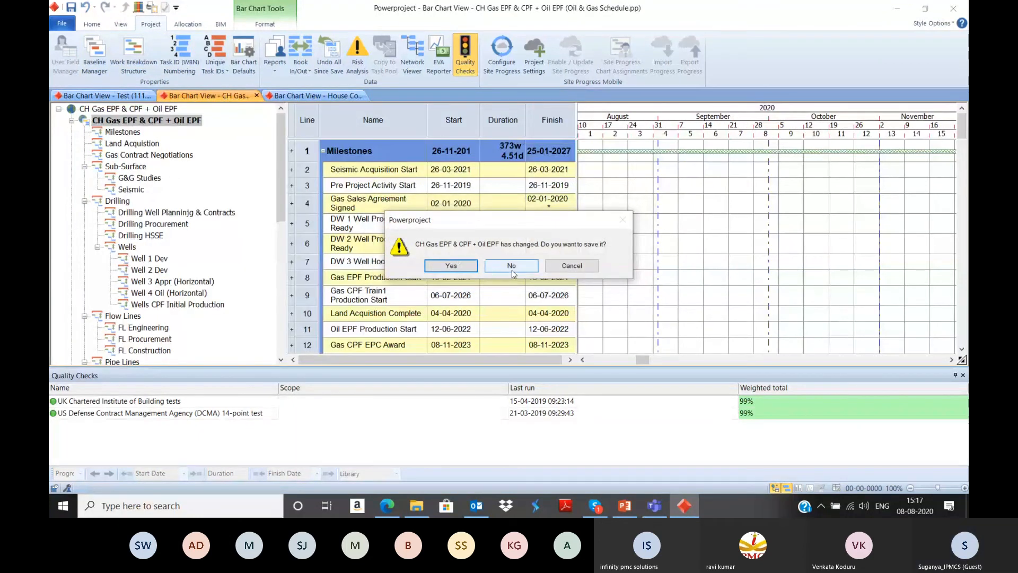
click(511, 268)
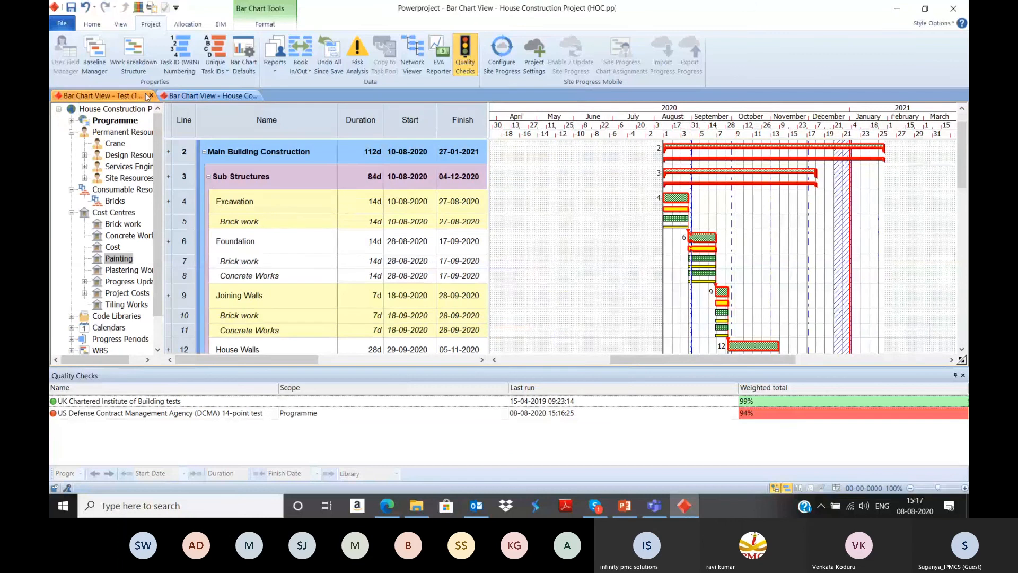
click(149, 96)
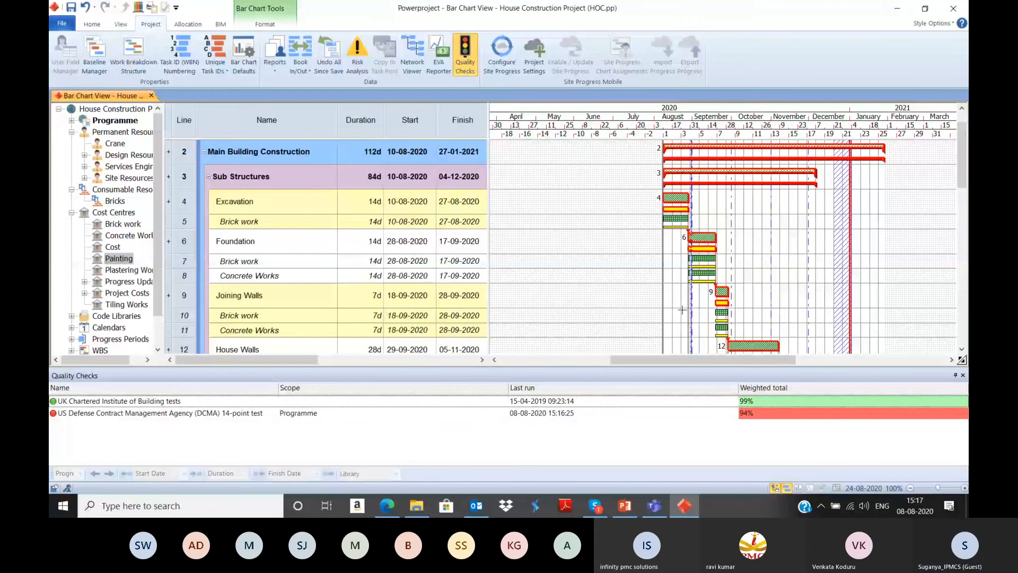
Step: Switch to PowerPoint and present the slides from Baseline Set Up to Easy site-to-office project progress reporting
click(624, 505)
click(845, 487)
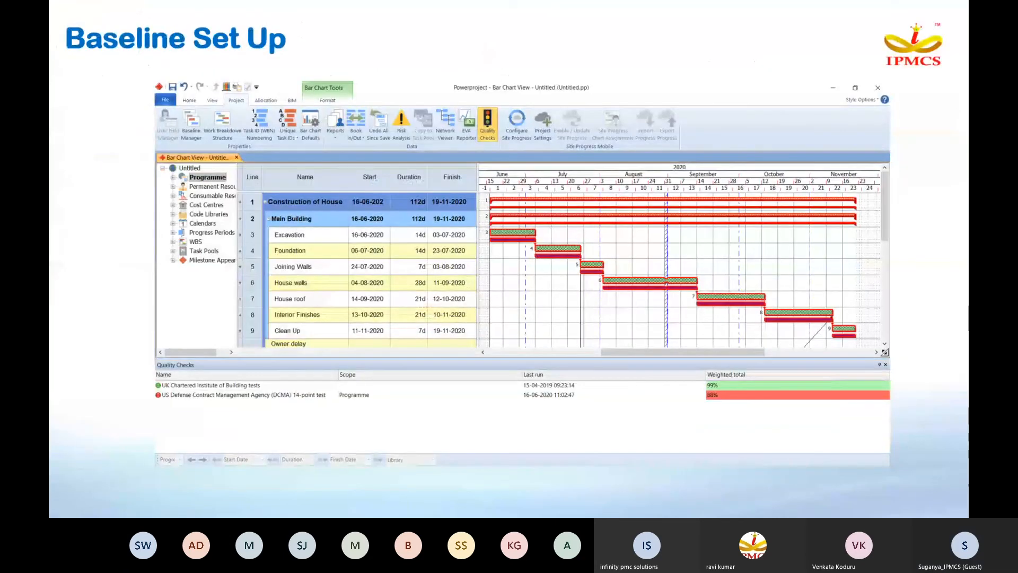
key(Right)
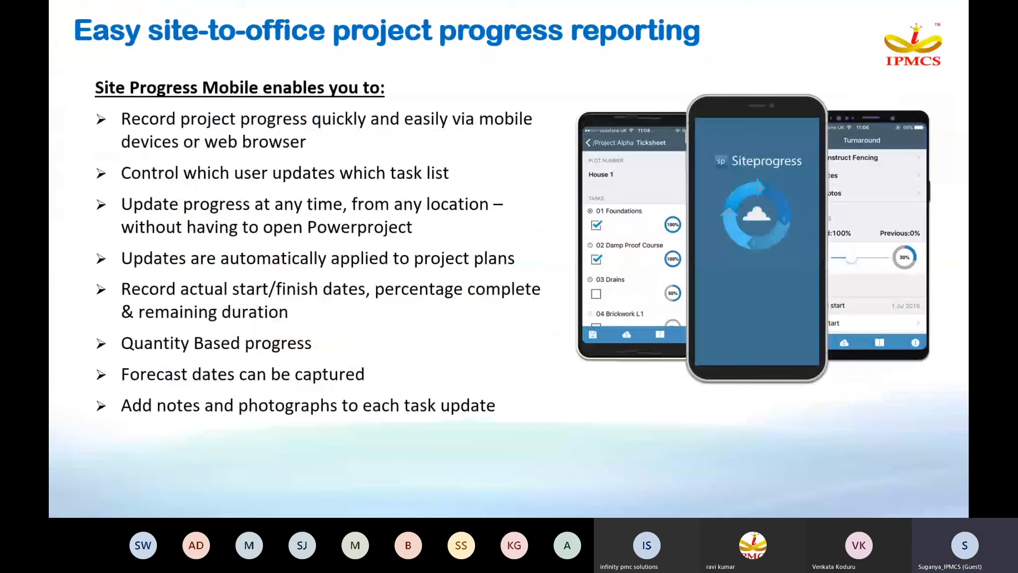
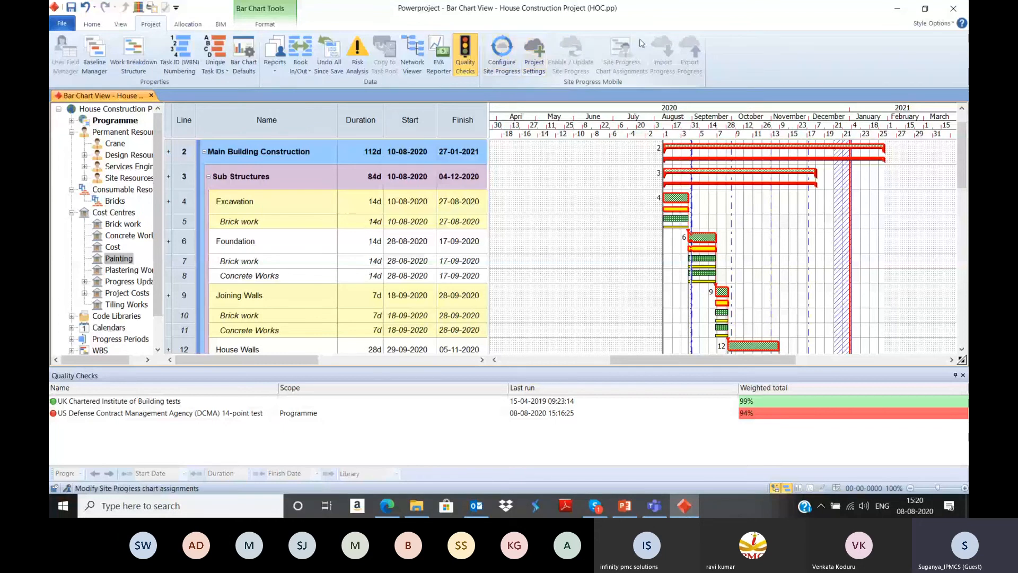
Step: Sign in to the Site Progress service with the account password and return to the bar chart view
click(502, 65)
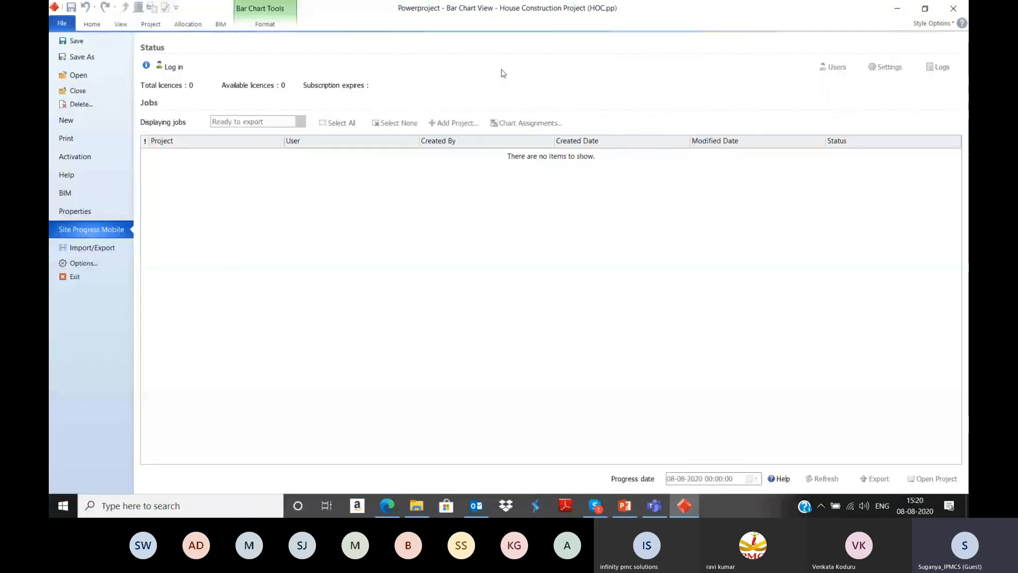
click(177, 69)
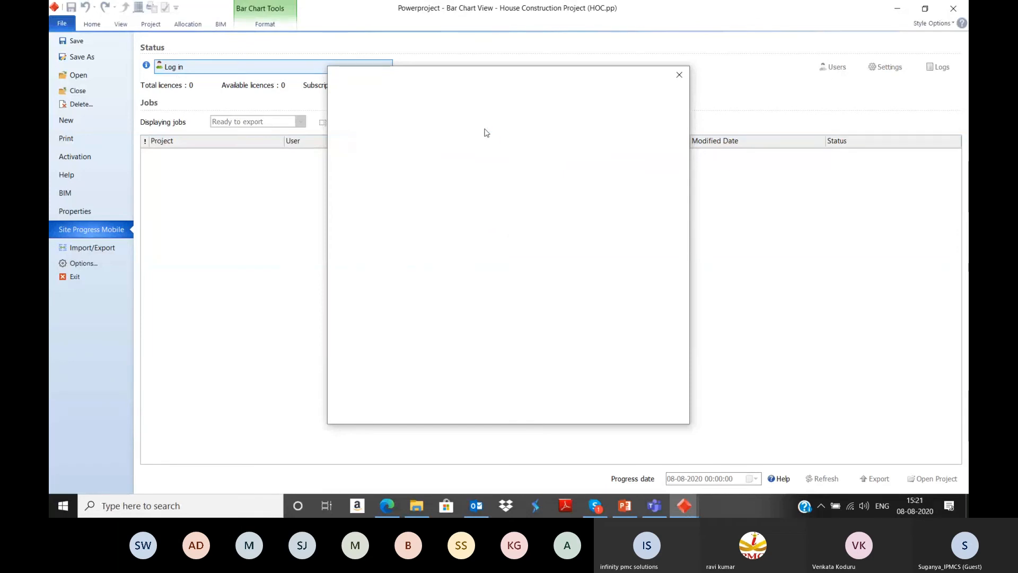
click(492, 249)
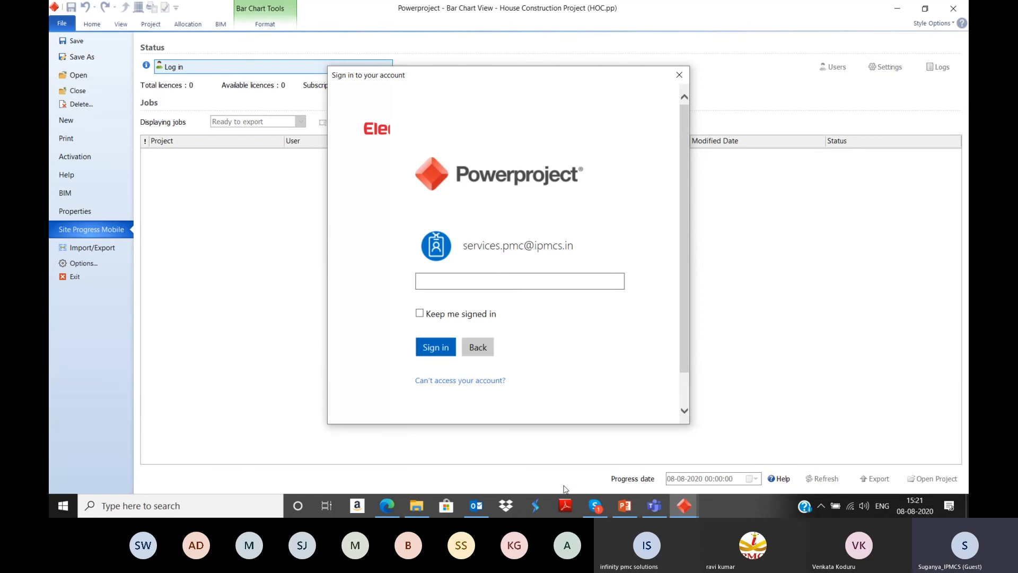
text(****)
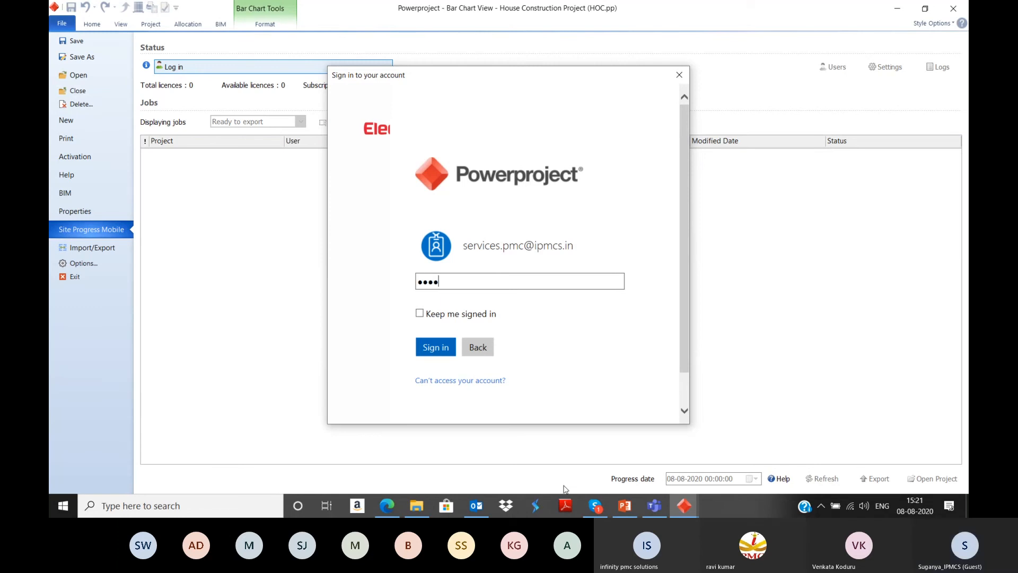
text(*****)
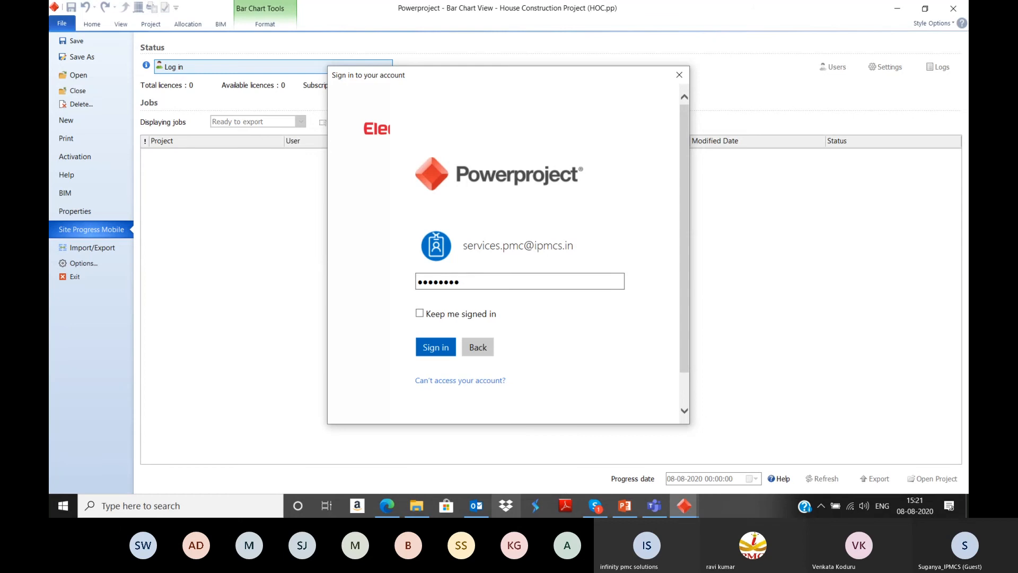
click(425, 348)
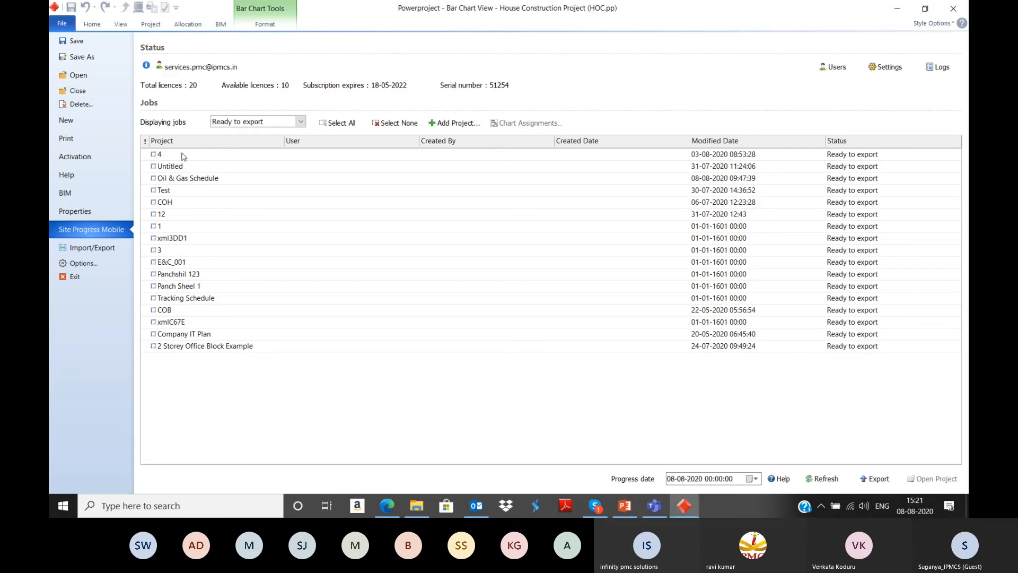
click(59, 24)
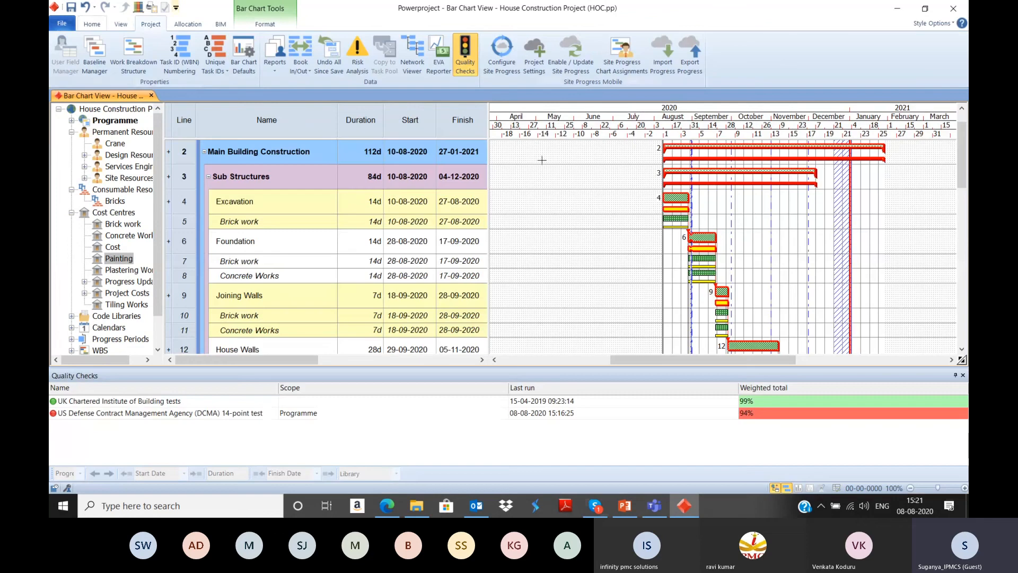
Step: Enable Site Progress for the project and assign the whole Programme, including all its charts, to the last listed user in ASP_Users
click(551, 75)
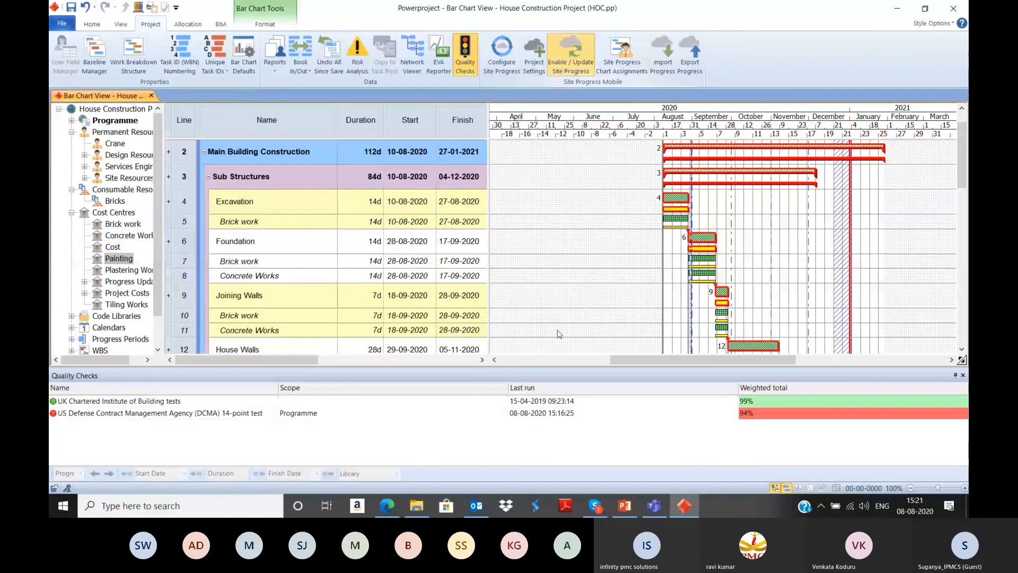
click(510, 270)
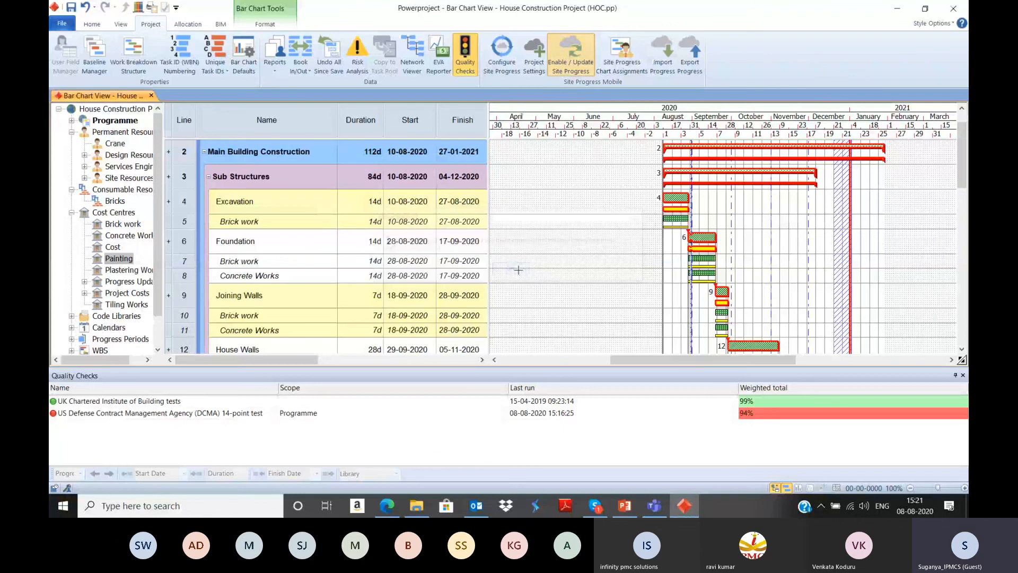
click(623, 75)
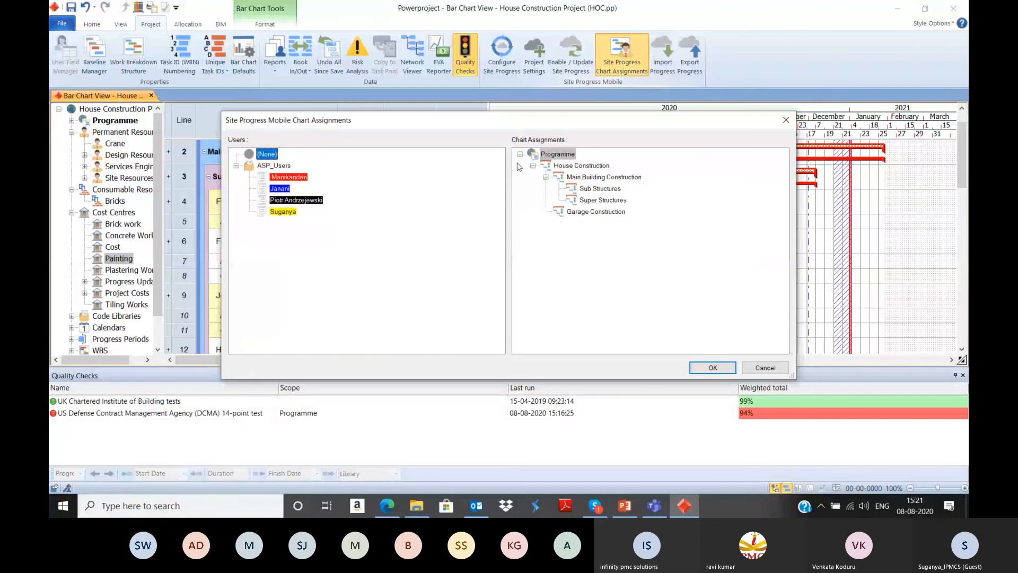
click(277, 212)
click(553, 154)
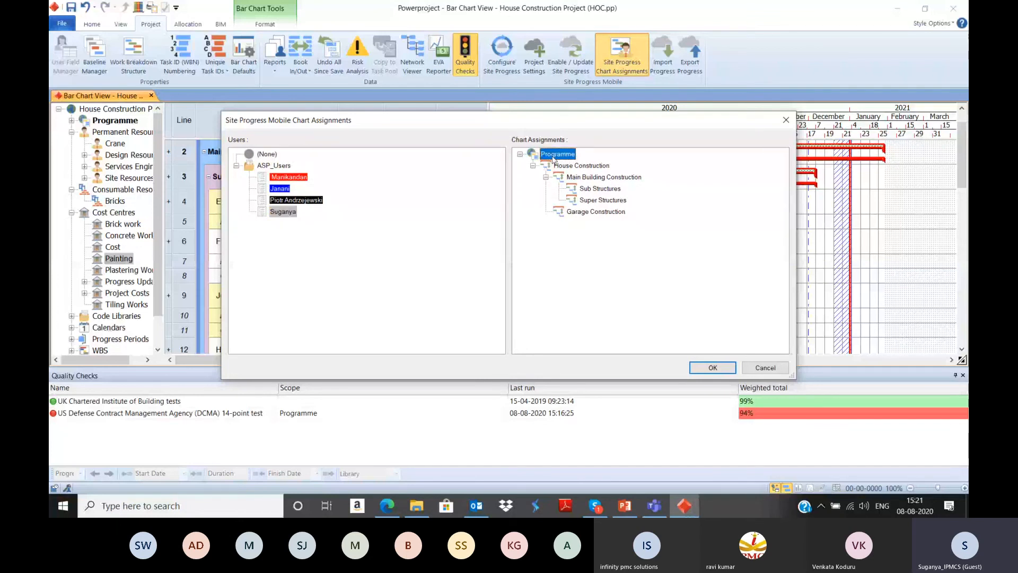
drag(553, 157, 281, 209)
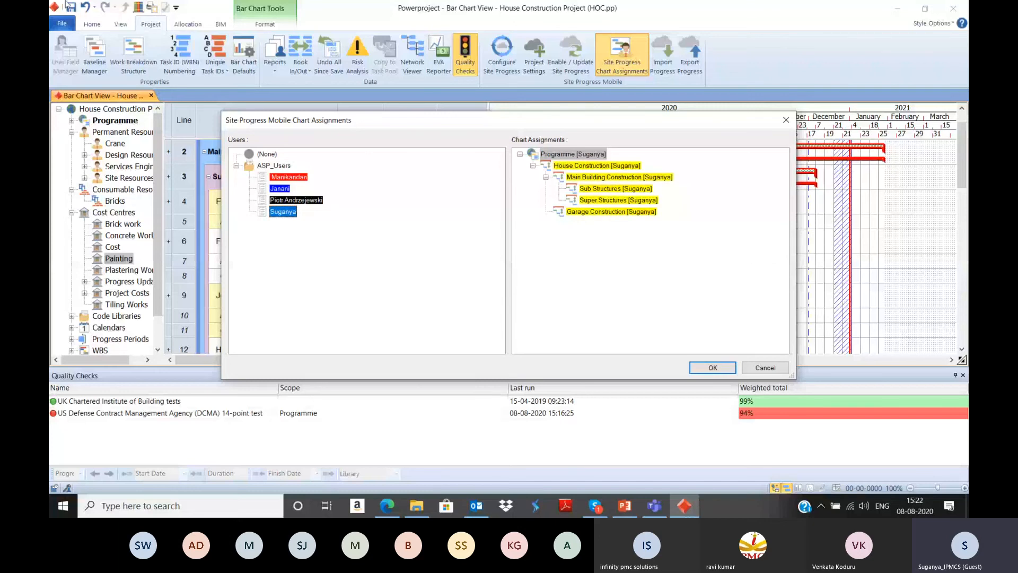
click(712, 366)
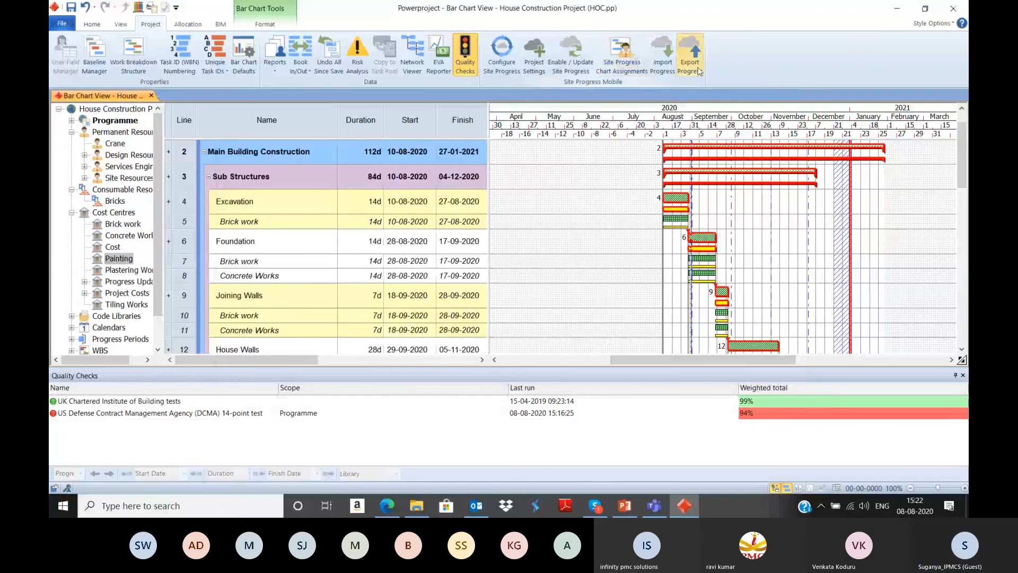
Step: Export the progress for the user assigned to the Programme, with the progress date set to 27-01-2021
click(699, 72)
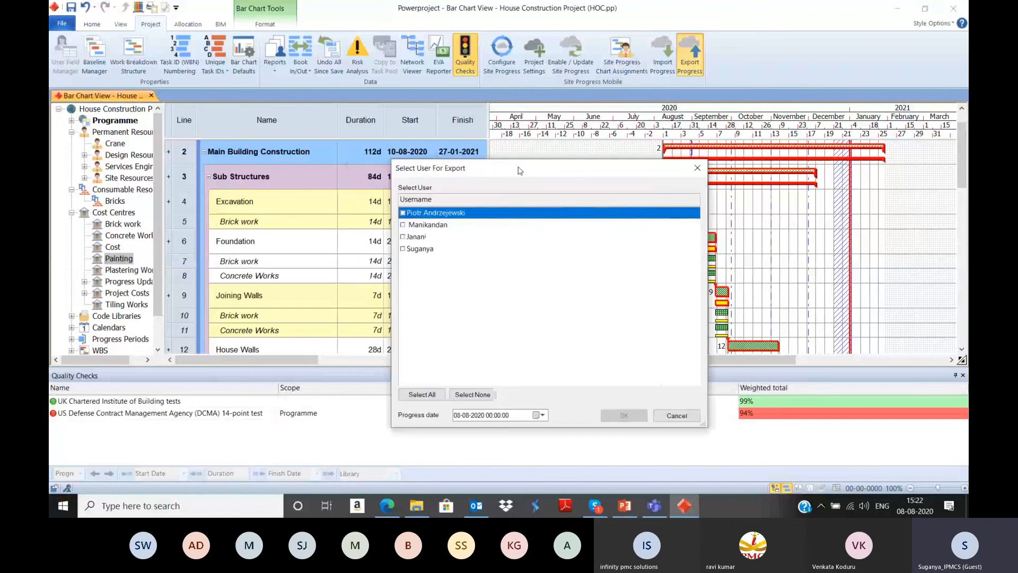
drag(520, 170, 674, 90)
click(557, 167)
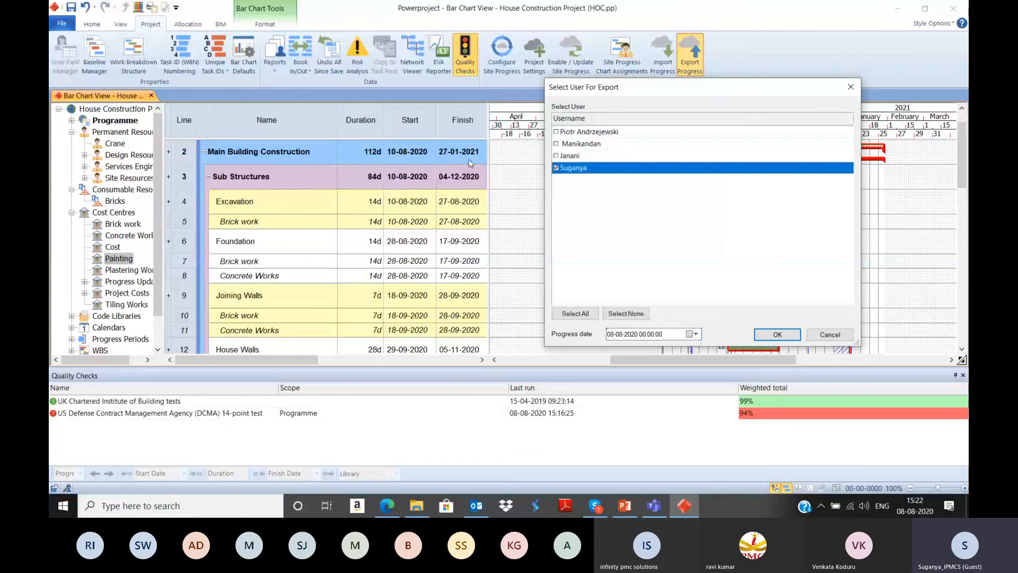
click(695, 333)
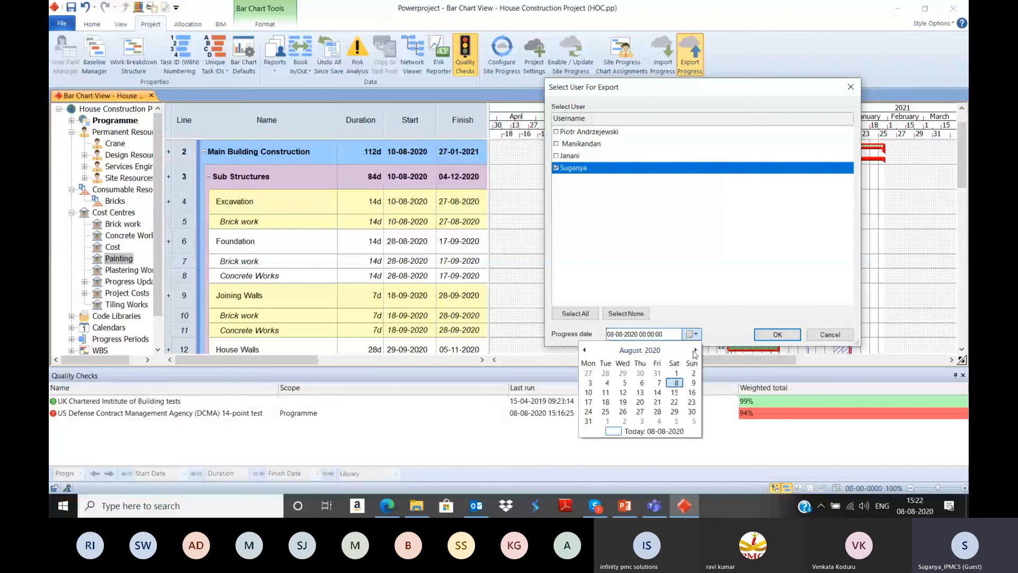
click(695, 350)
click(695, 350)
click(695, 350)
click(695, 350)
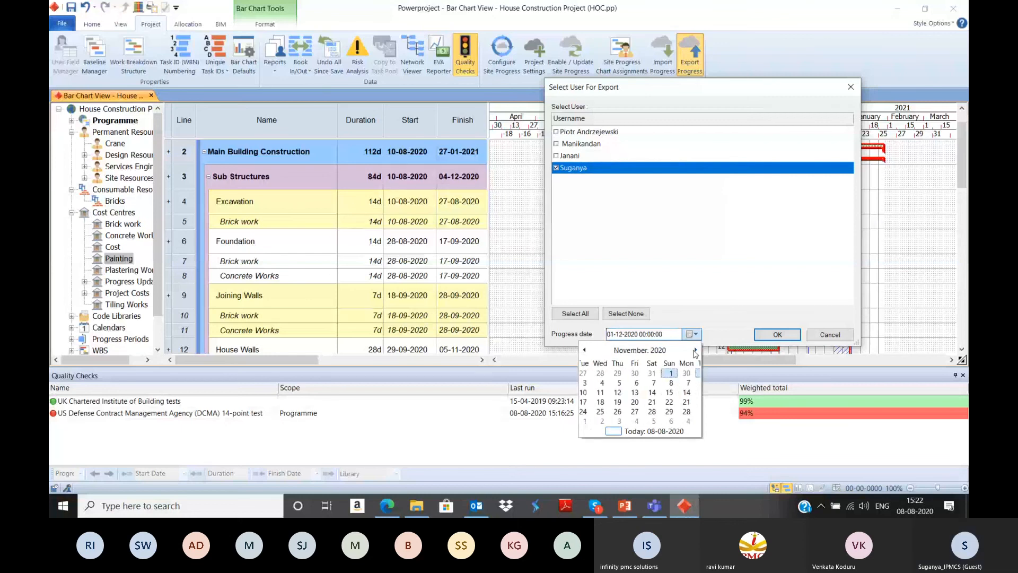
click(695, 350)
click(622, 412)
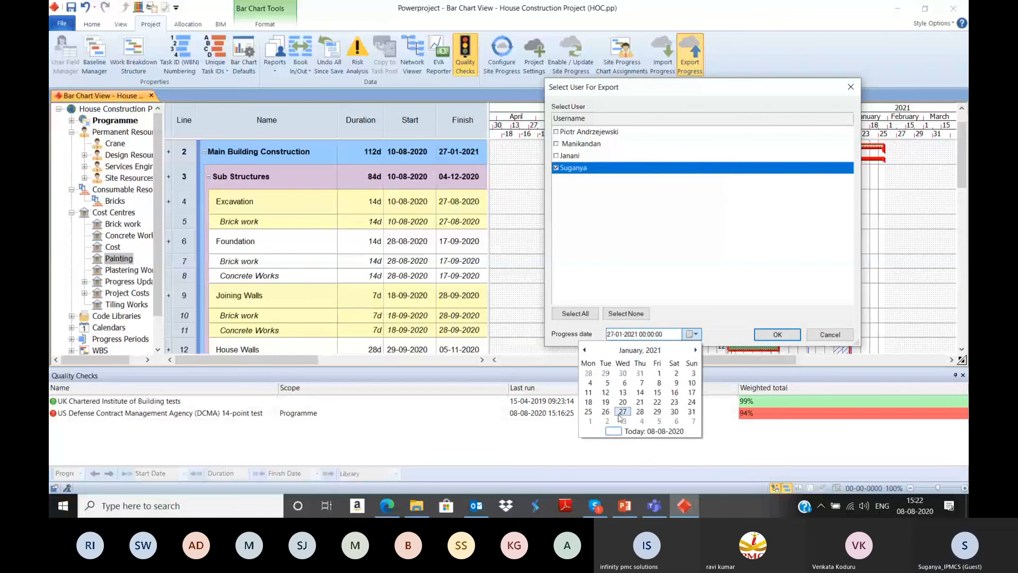
click(777, 335)
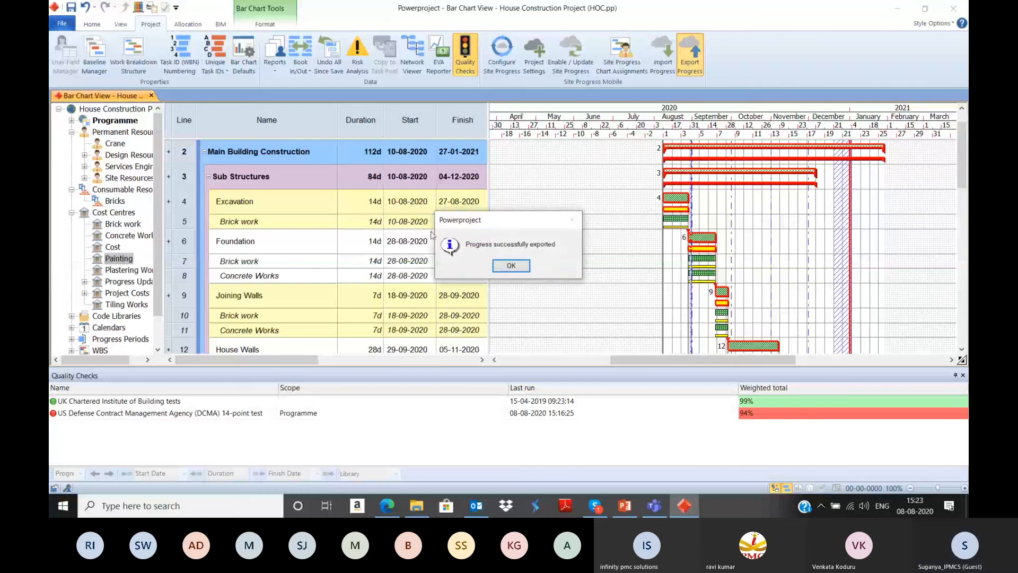
click(511, 265)
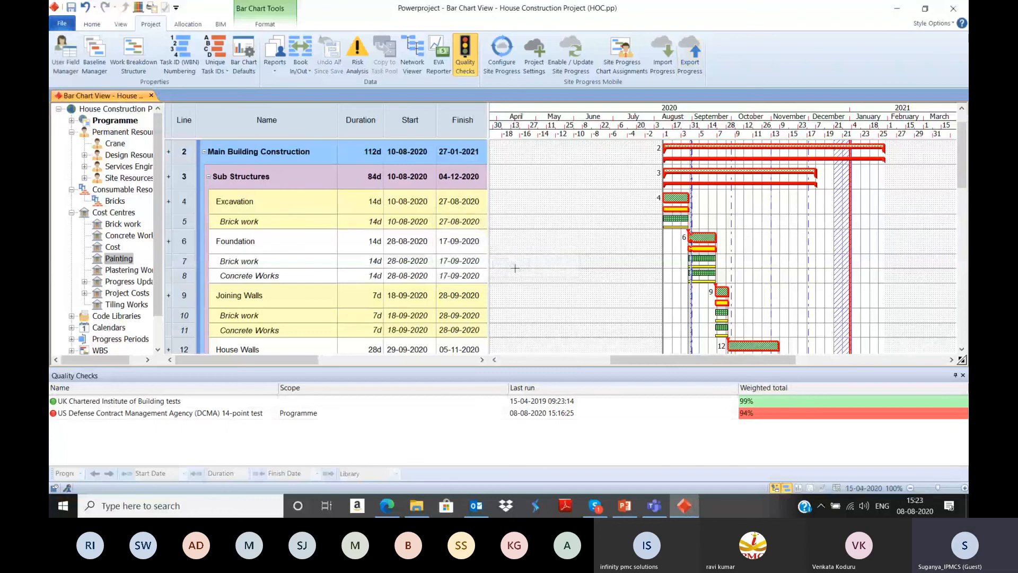
Step: Switch to the Site Progress Mobile app and log out of the current account
click(192, 505)
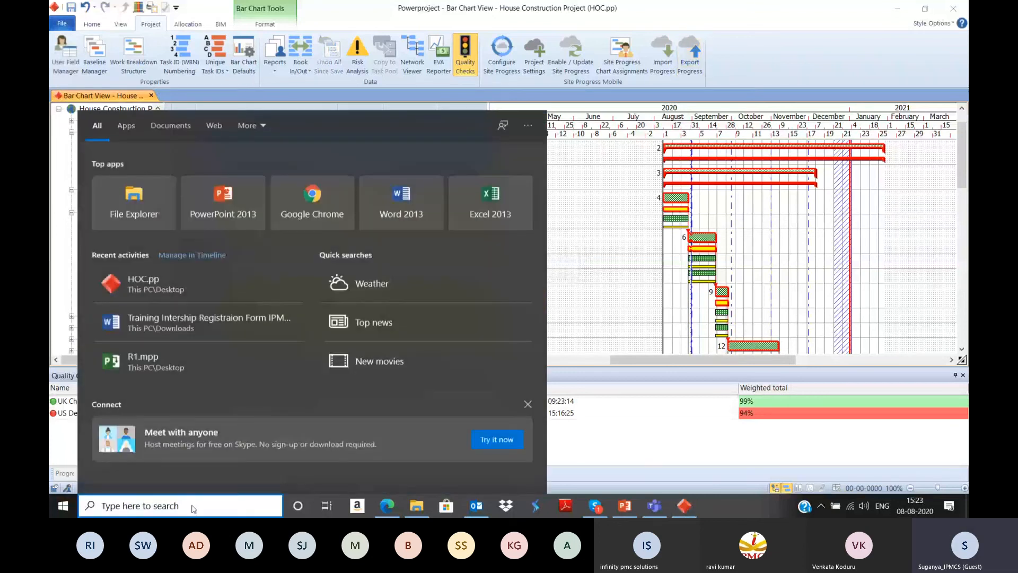
text(site)
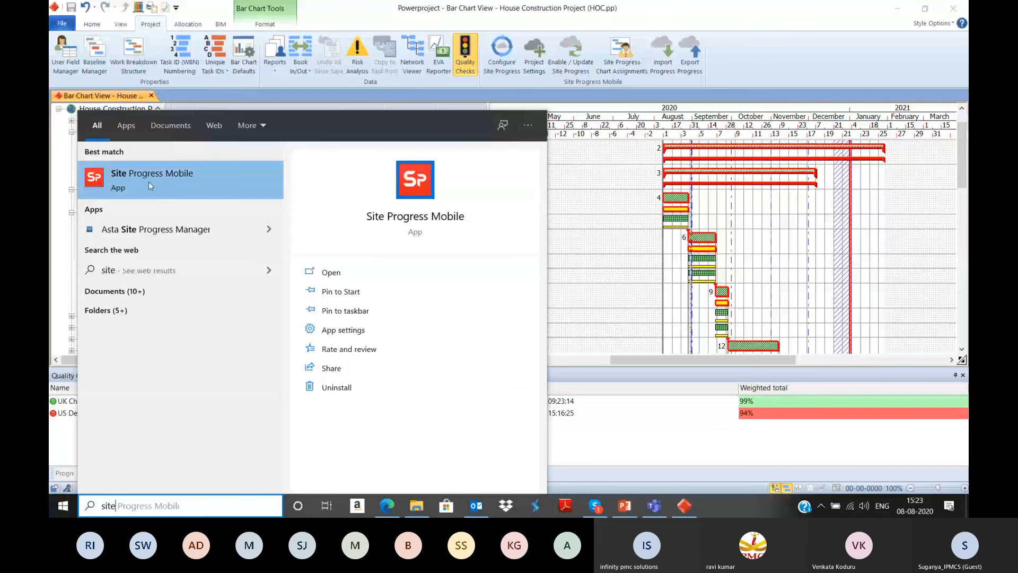
click(151, 181)
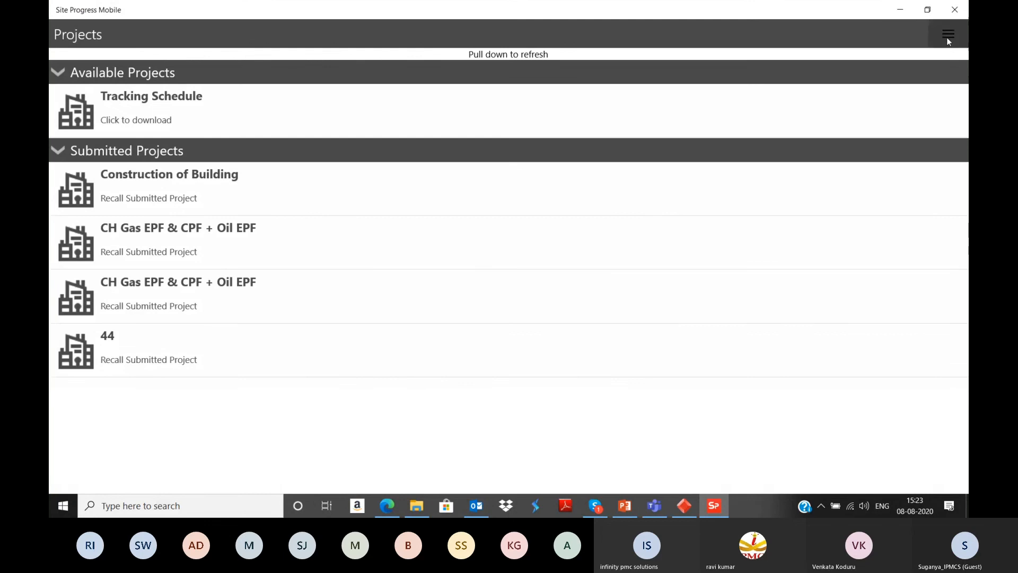
click(948, 35)
click(512, 275)
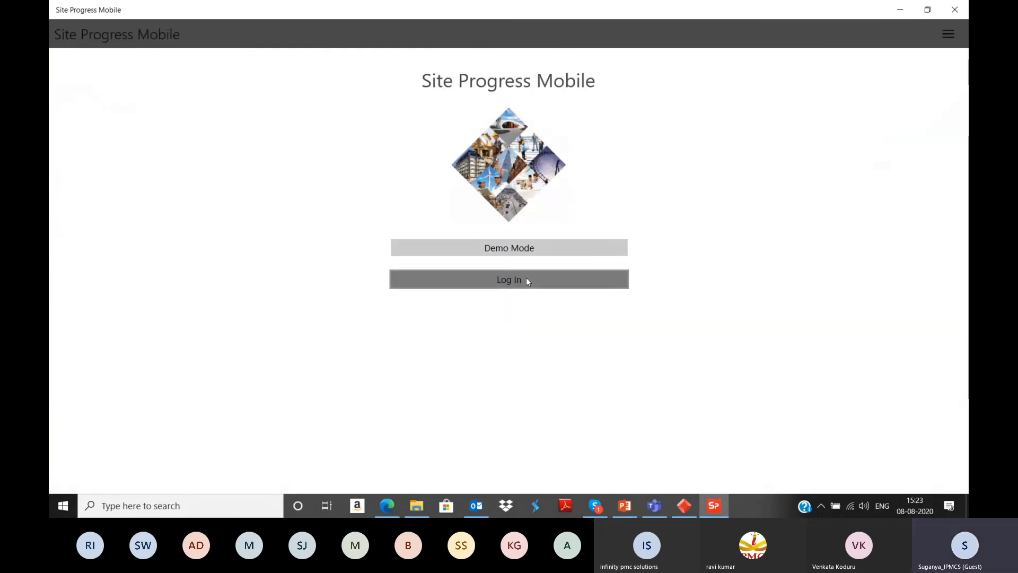
Step: Log in to Site Progress Mobile with the account's e-mail address and password
click(526, 280)
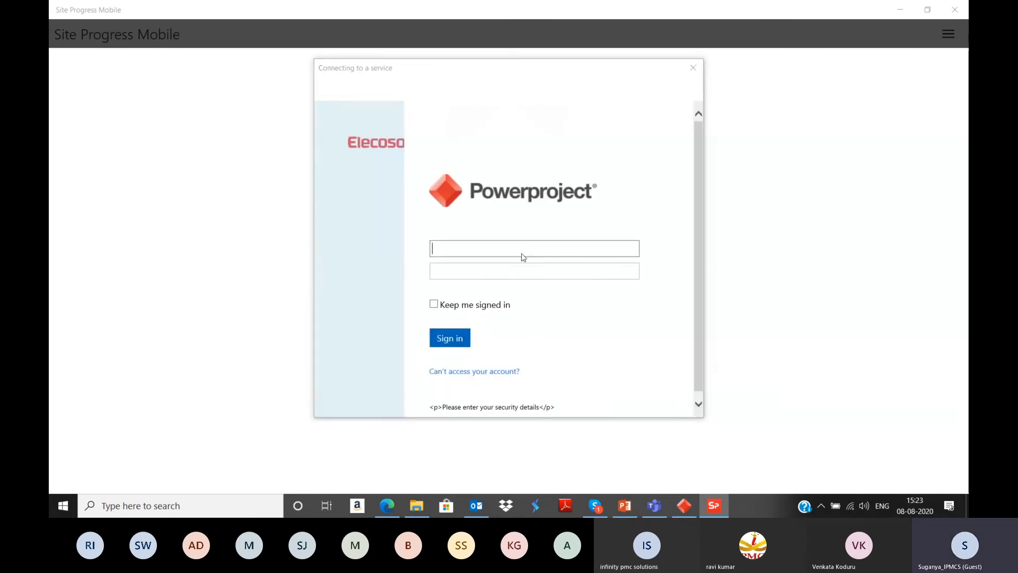
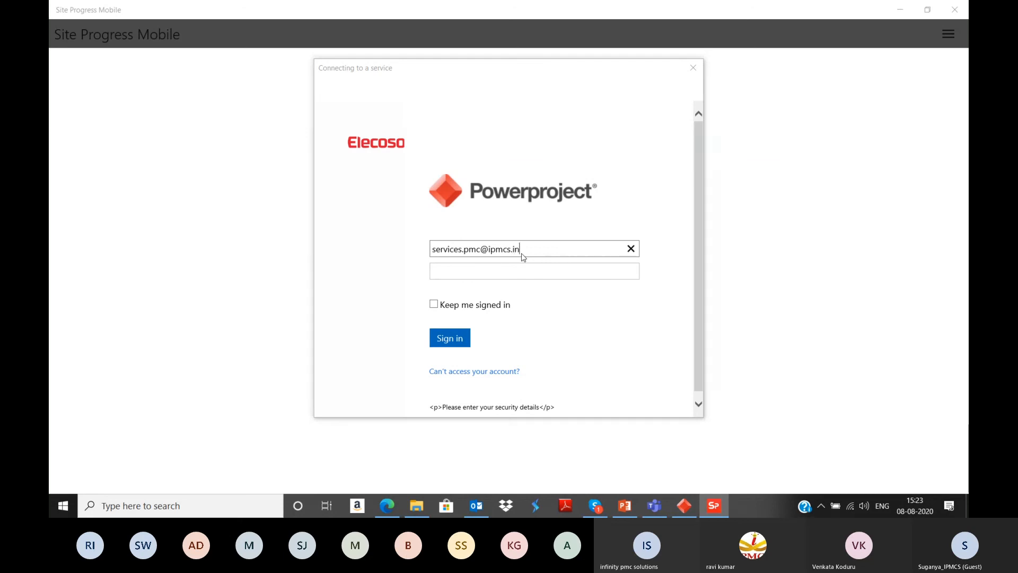
click(528, 274)
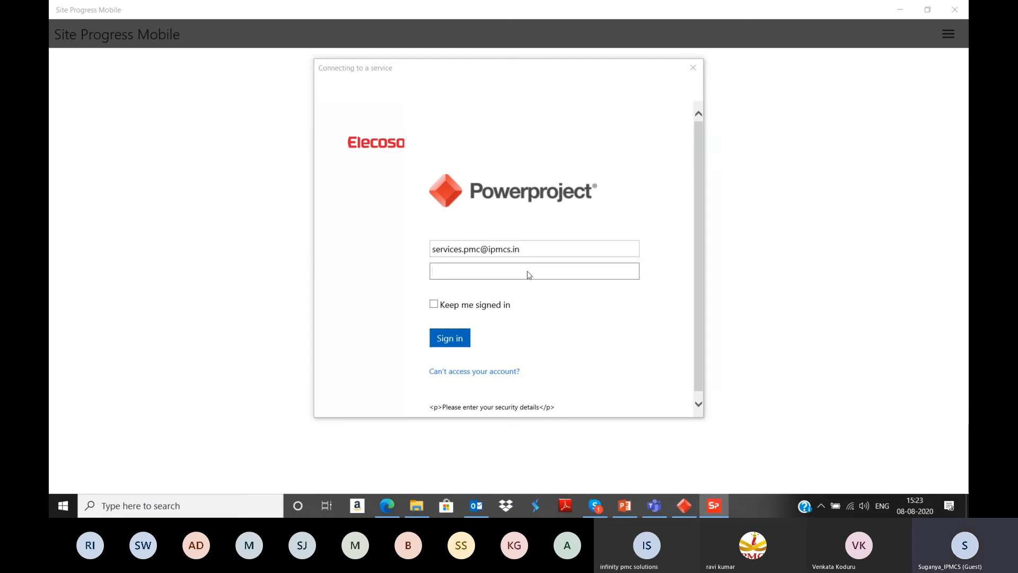
text(•••••••)
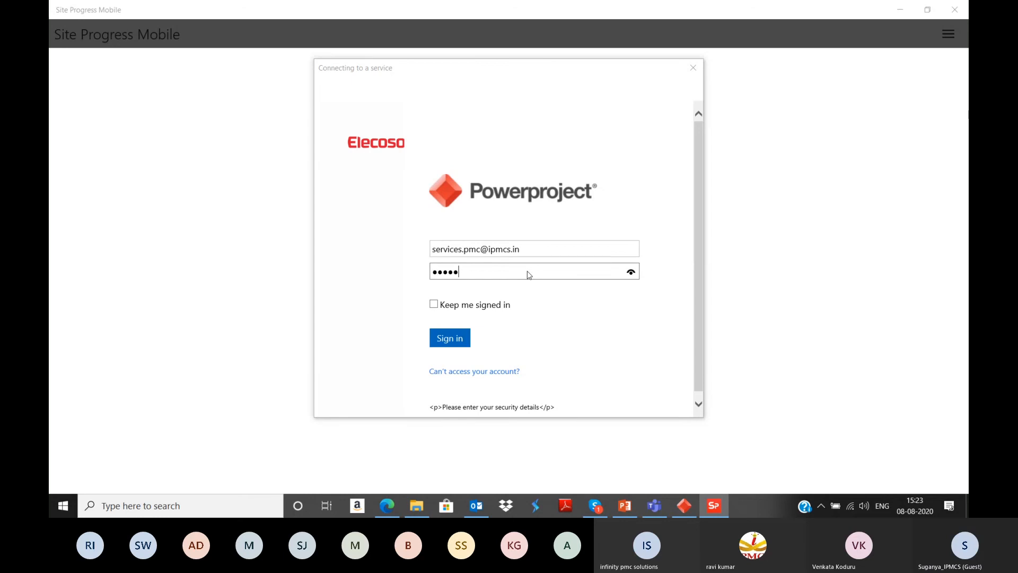
key(BackSpace)
key(BackSpace)
key(BackSpace)
key(BackSpace)
key(BackSpace)
key(BackSpace)
key(BackSpace)
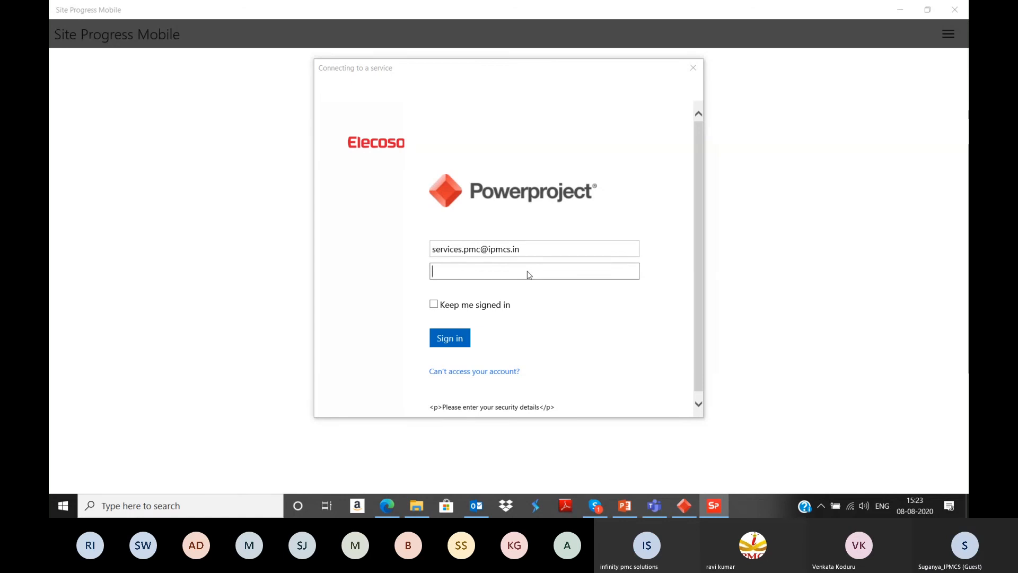
text(••••••••)
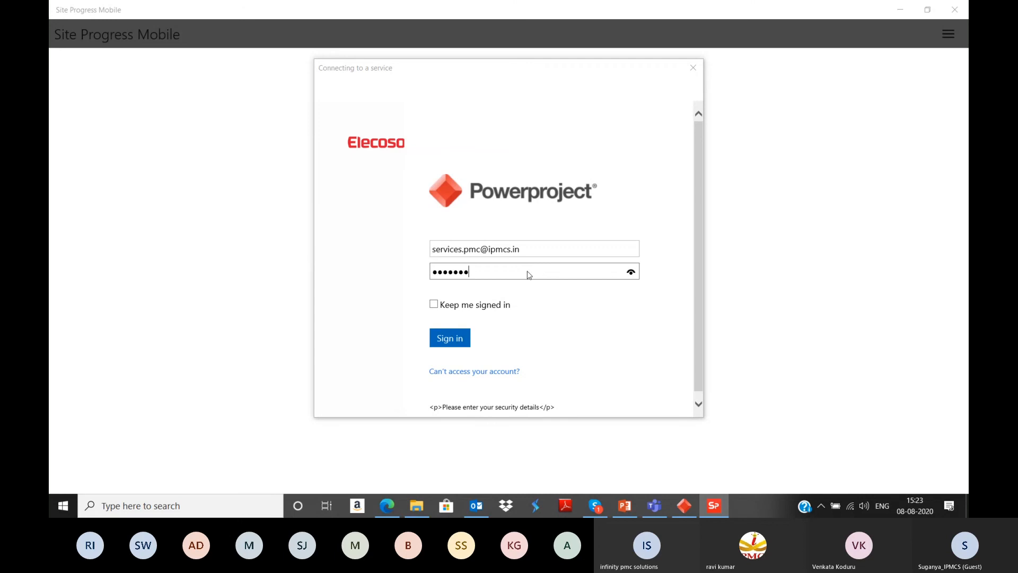
click(449, 340)
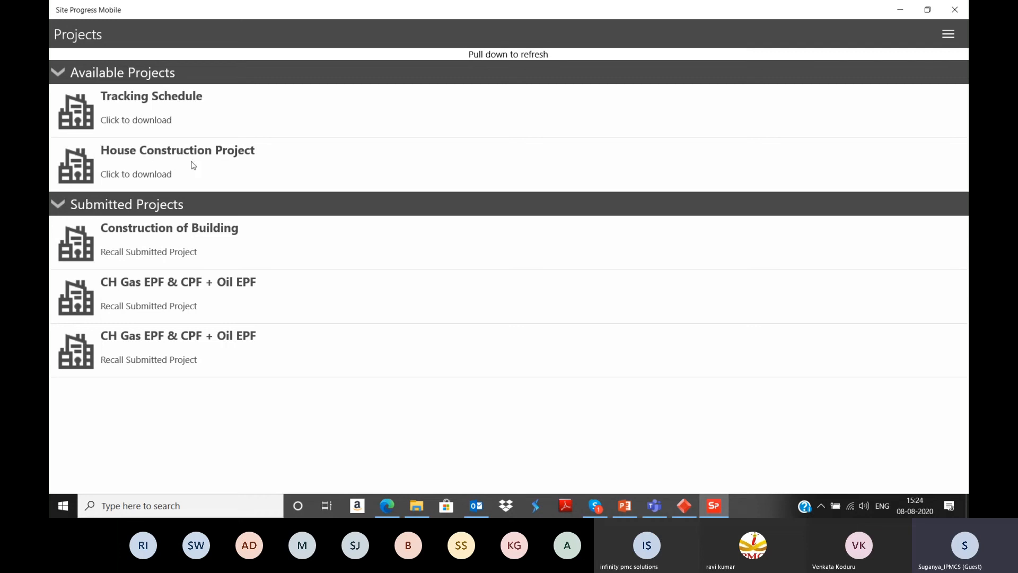
Step: Download and open the available House Construction Project, and look through its task list
click(146, 180)
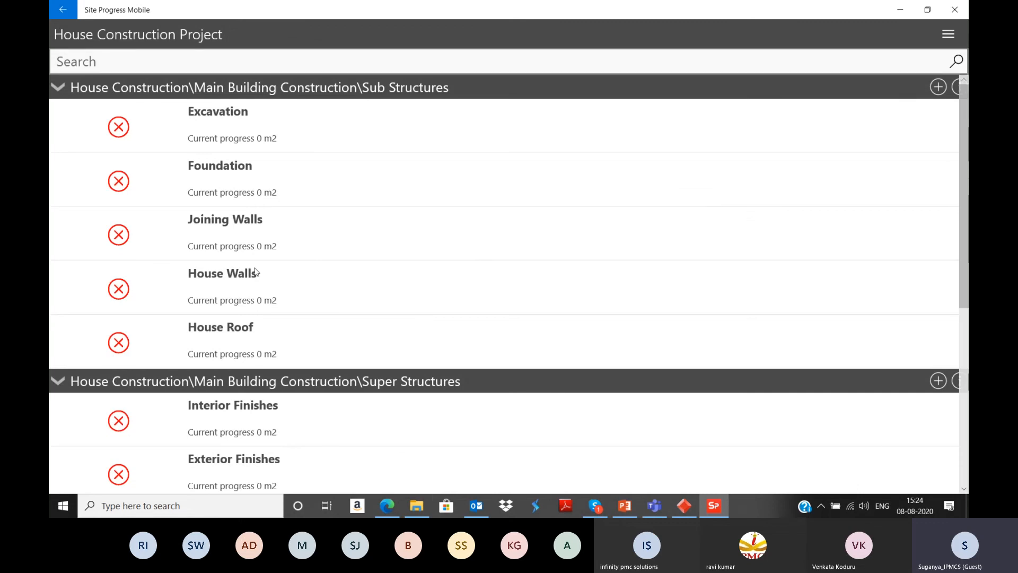
scroll(255, 271, down, 5)
scroll(255, 271, up, 5)
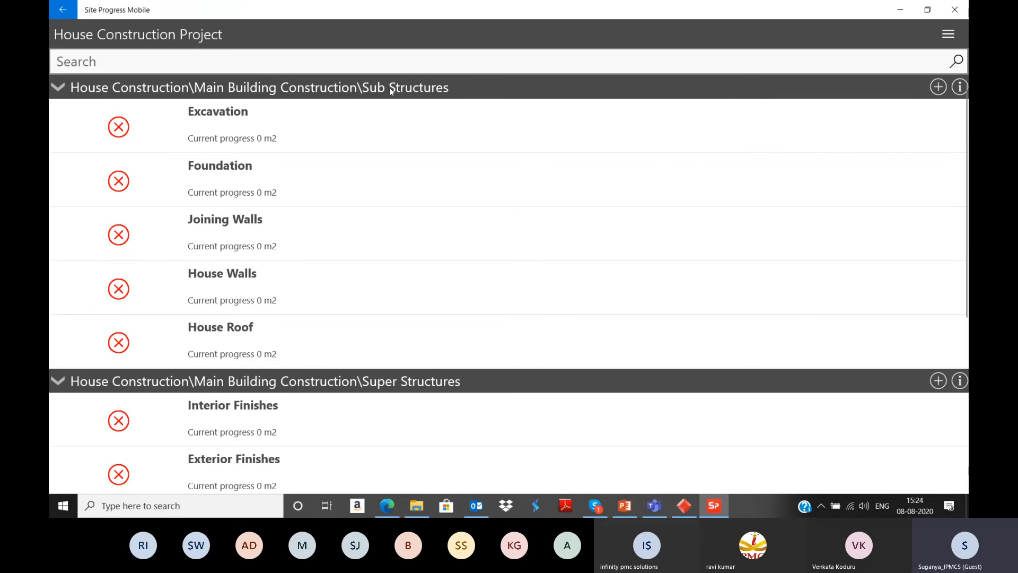
Step: Collapse and re-expand the Sub Structures, Super Structures and Garage Construction task groups to review the project's grouping
click(59, 88)
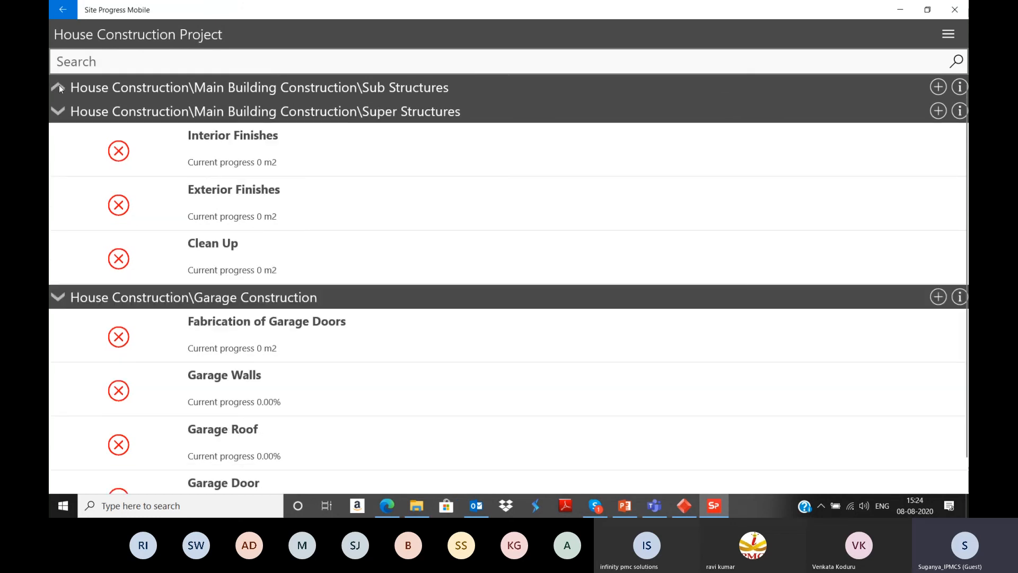
click(61, 115)
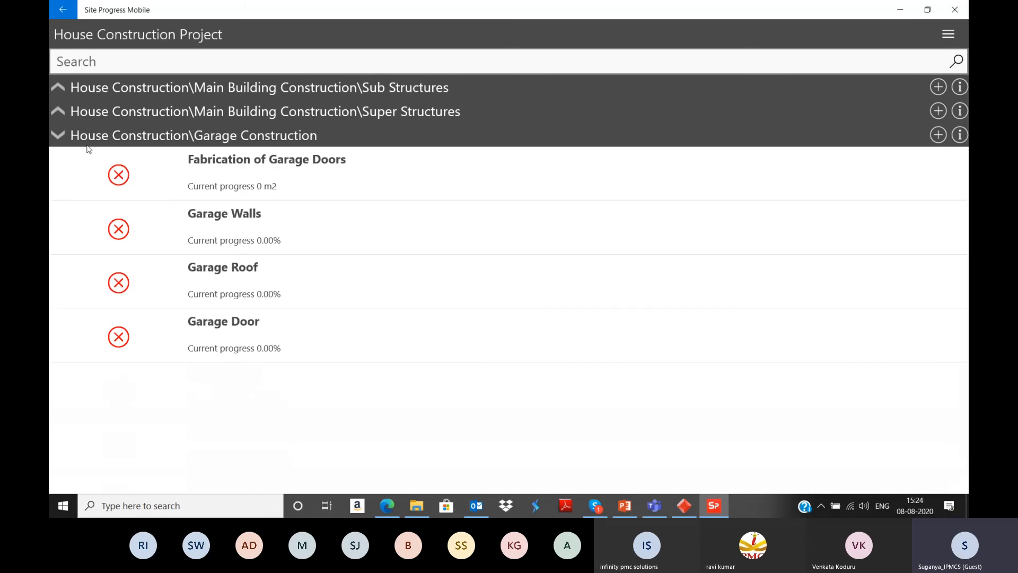
click(59, 139)
click(58, 136)
click(59, 112)
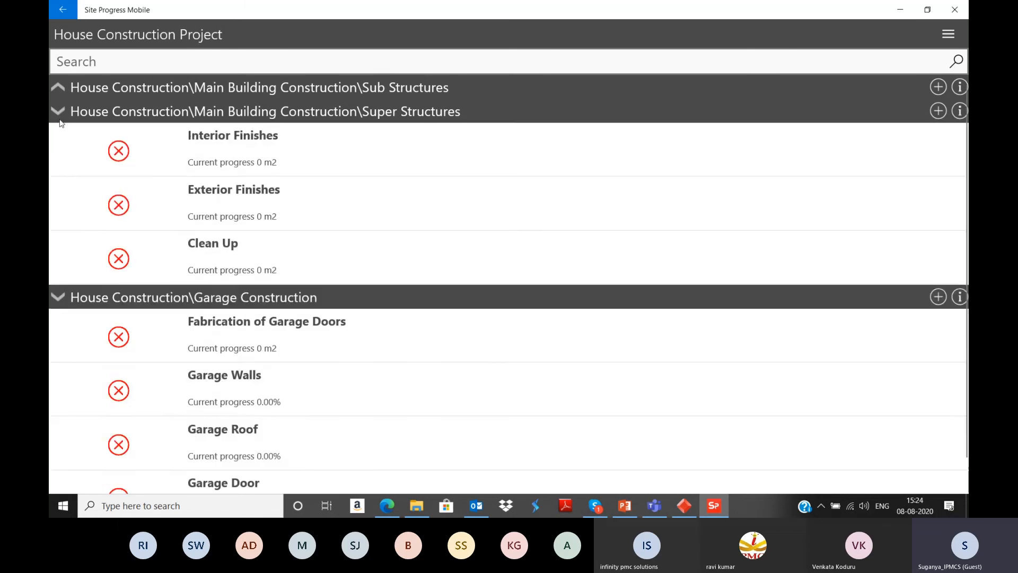
click(56, 89)
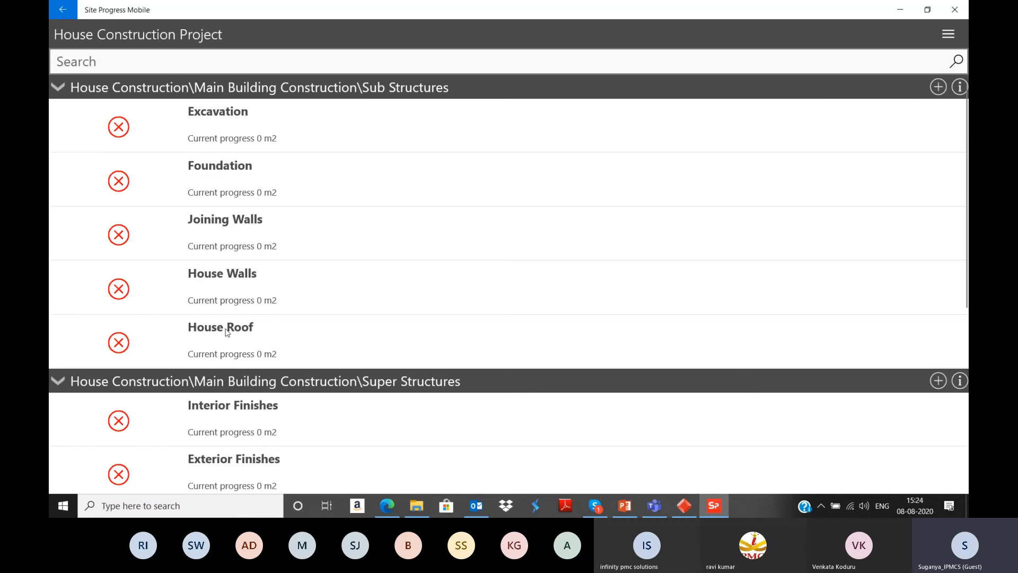
Step: Record a latest quantity of 1000 m2 for the Excavation task and return to the task list
click(218, 139)
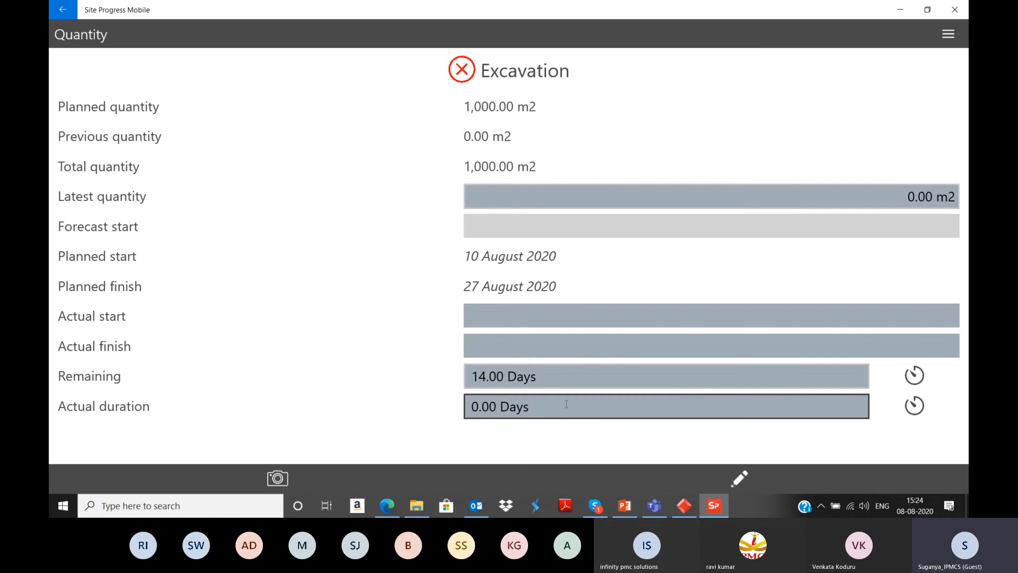
click(506, 198)
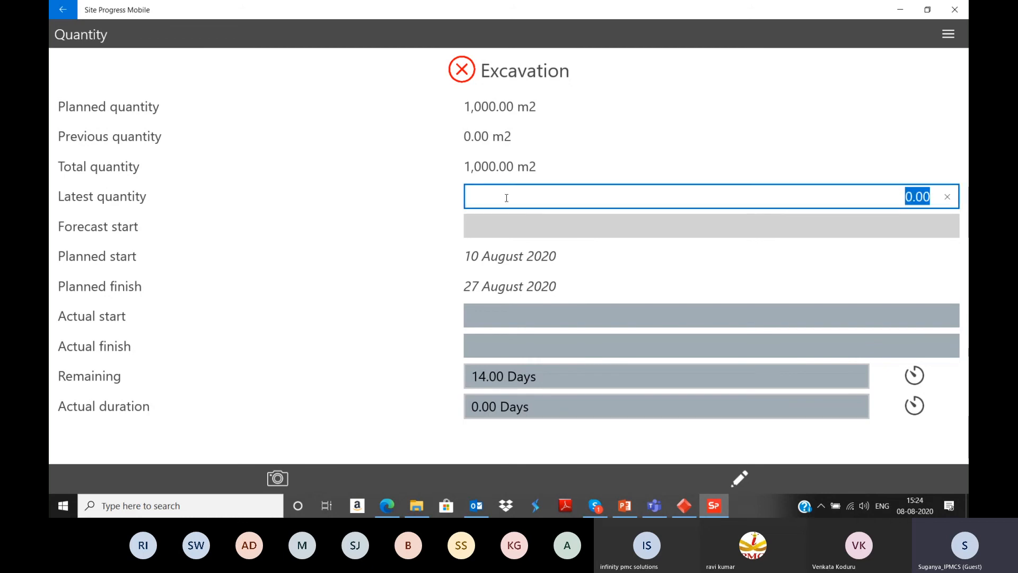
text(1000)
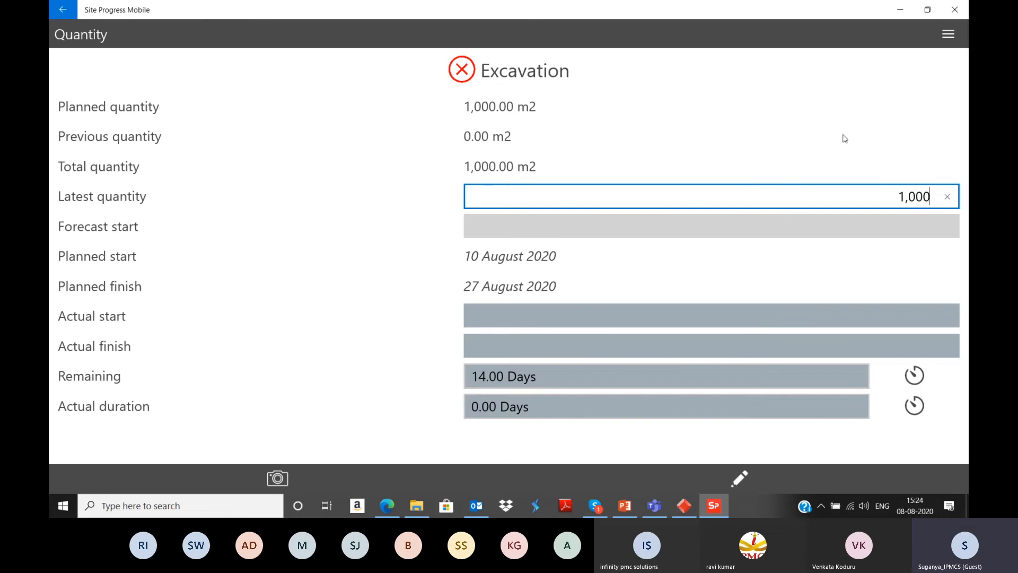
key(Return)
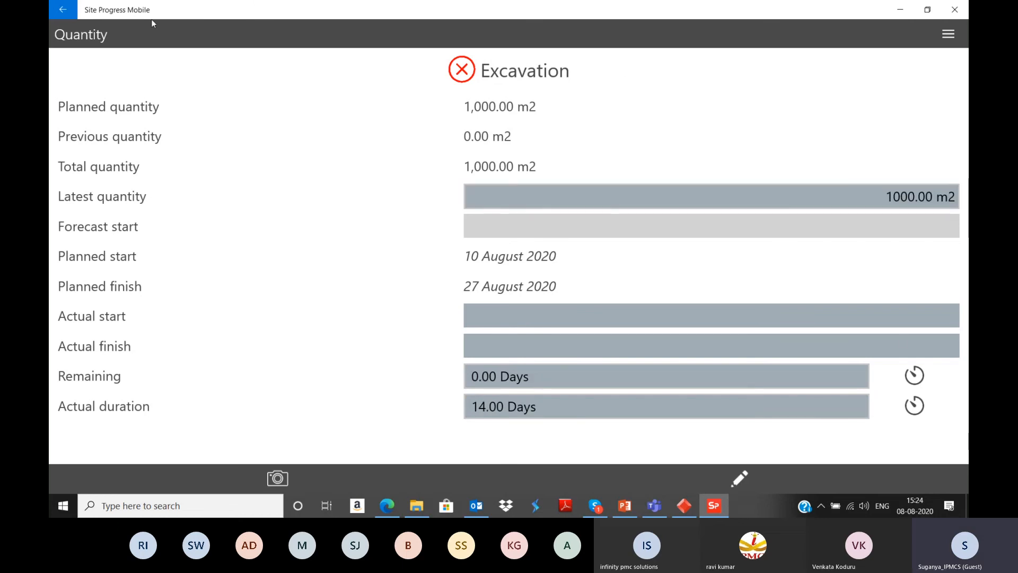
click(62, 12)
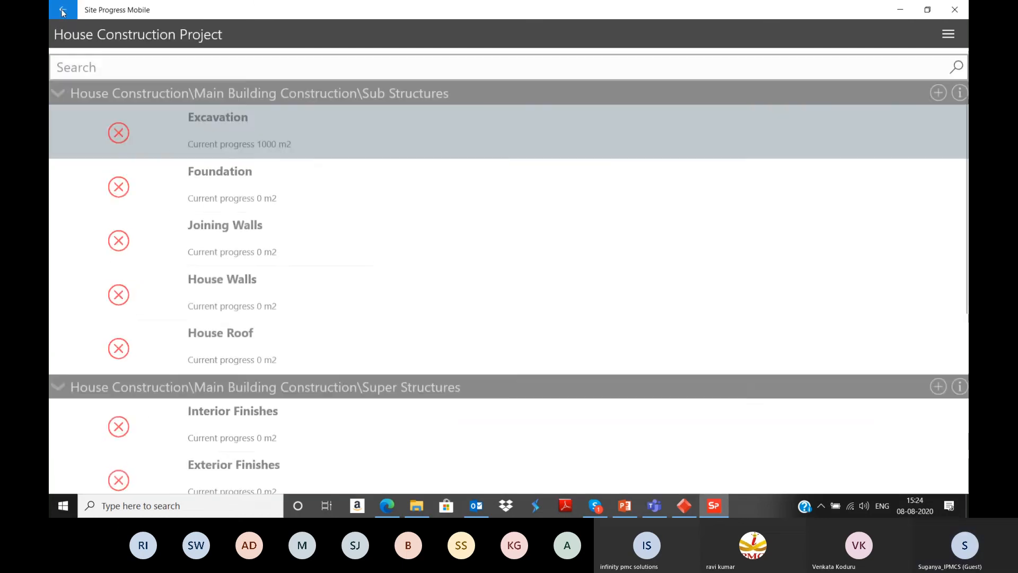
Step: Record a latest quantity of 700 m2 for the Foundation task under Sub Structures
click(258, 200)
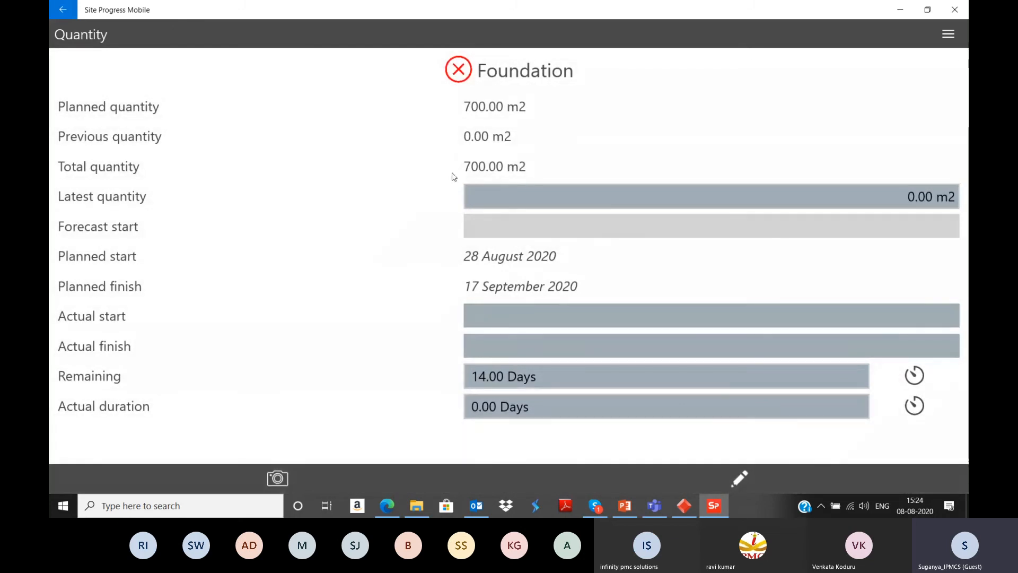
click(538, 194)
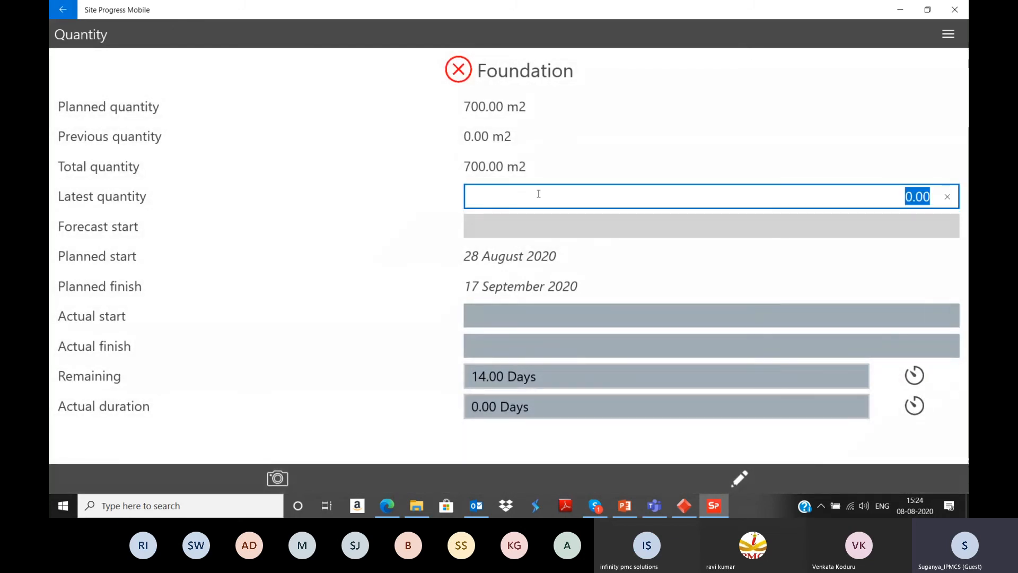
text(700)
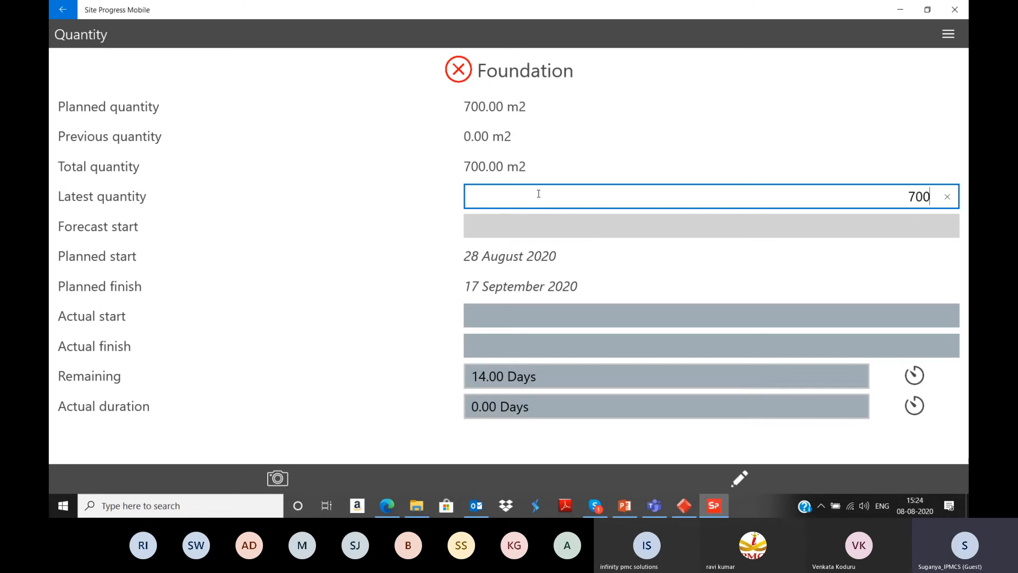
click(600, 167)
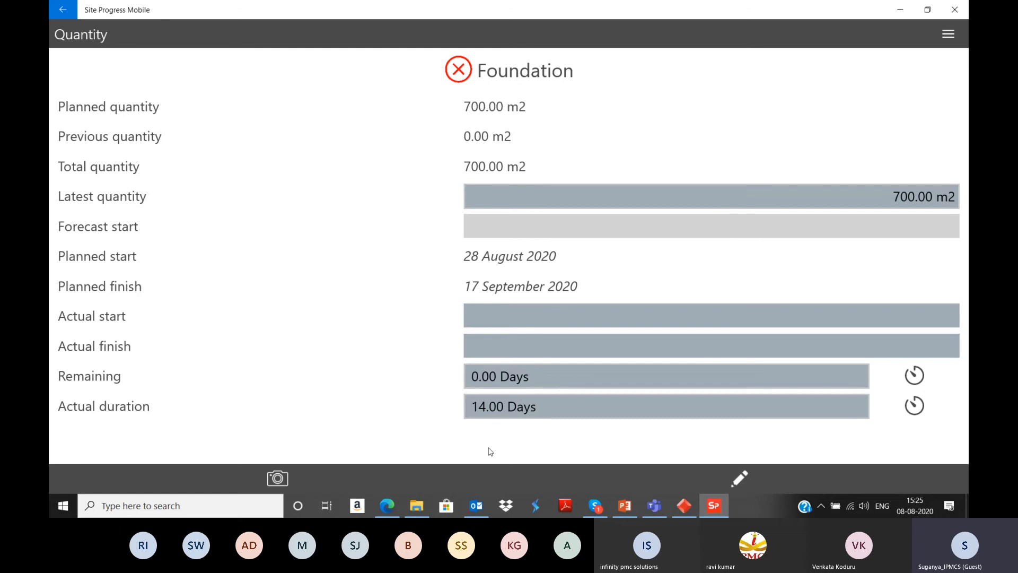
Step: Attach the existing image Screenshot (6).png from the Screenshots folder as a photo to the Foundation task
click(278, 479)
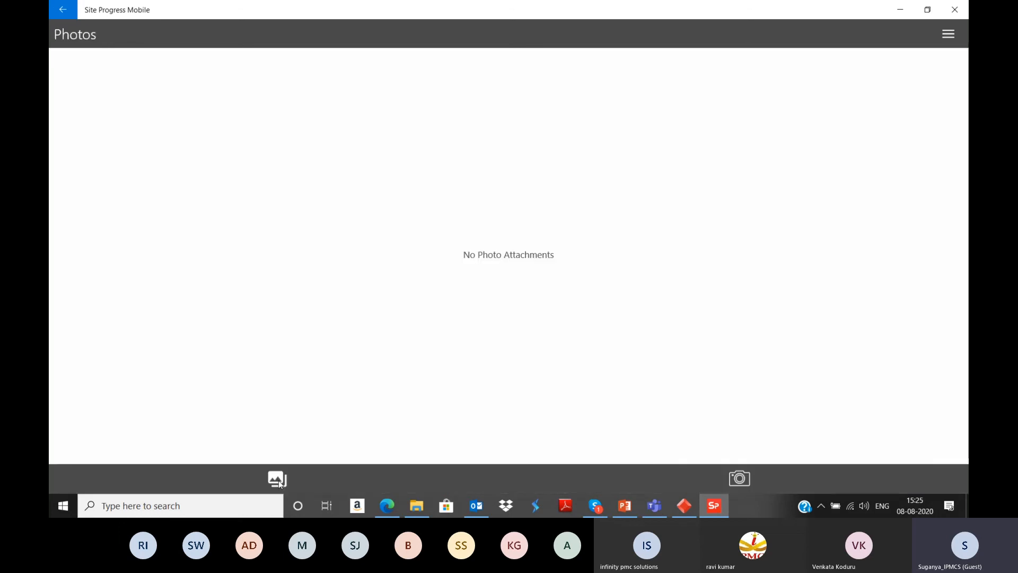
click(279, 479)
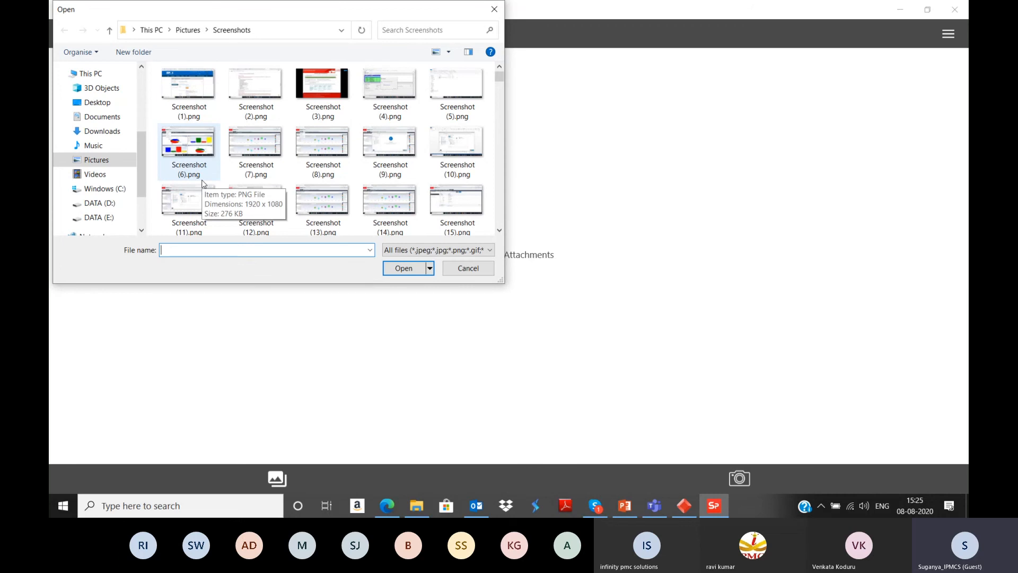
click(206, 149)
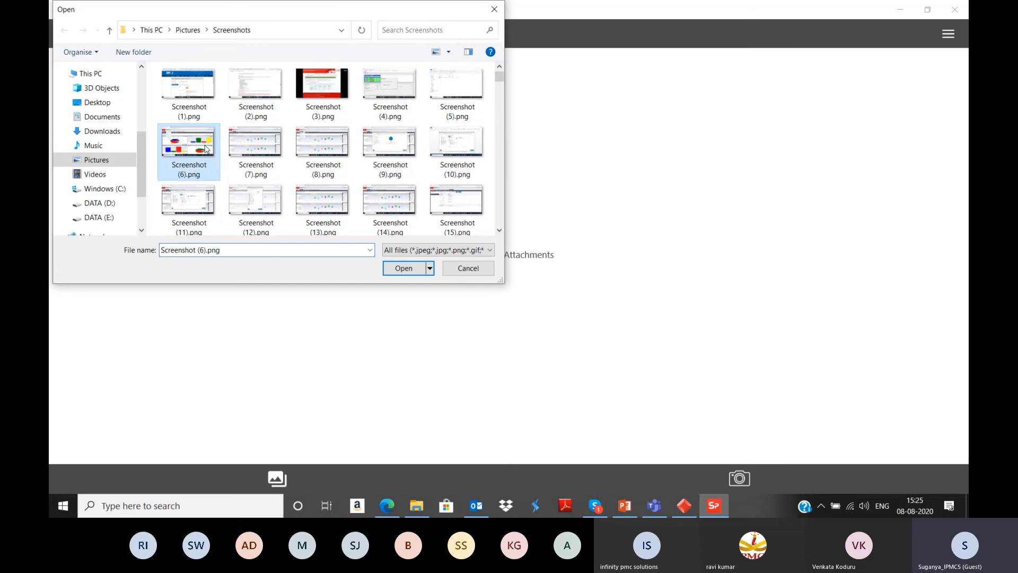
click(401, 269)
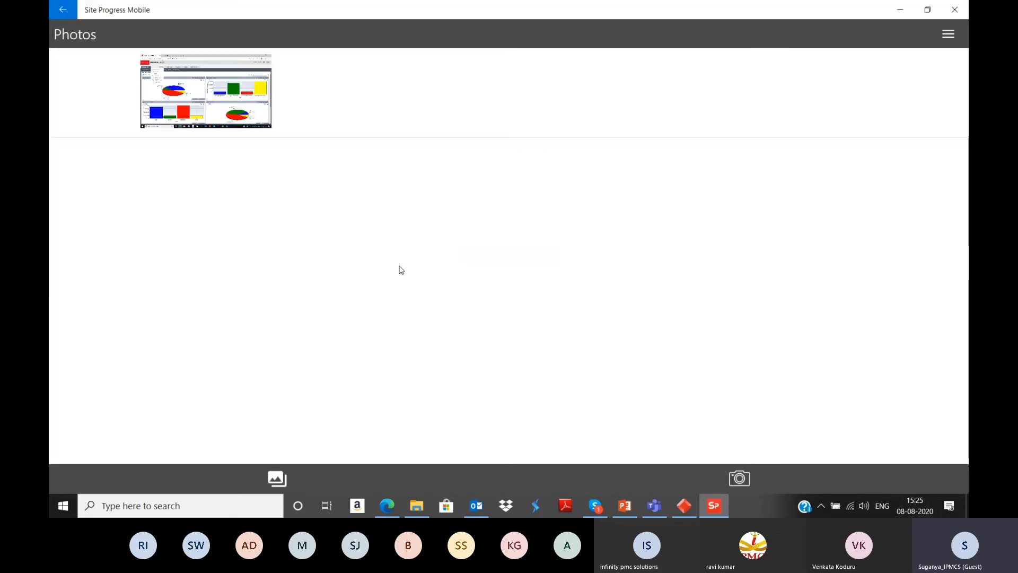
click(67, 14)
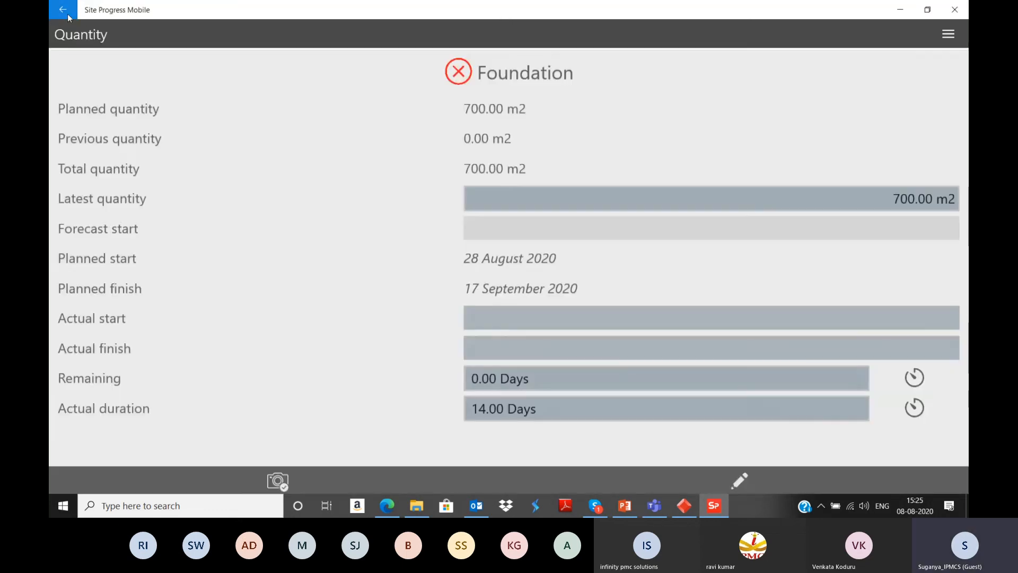
Step: Add a note titled "Delay" with the details "Delay due to weather condition" to the Foundation task and return to the task list
click(740, 479)
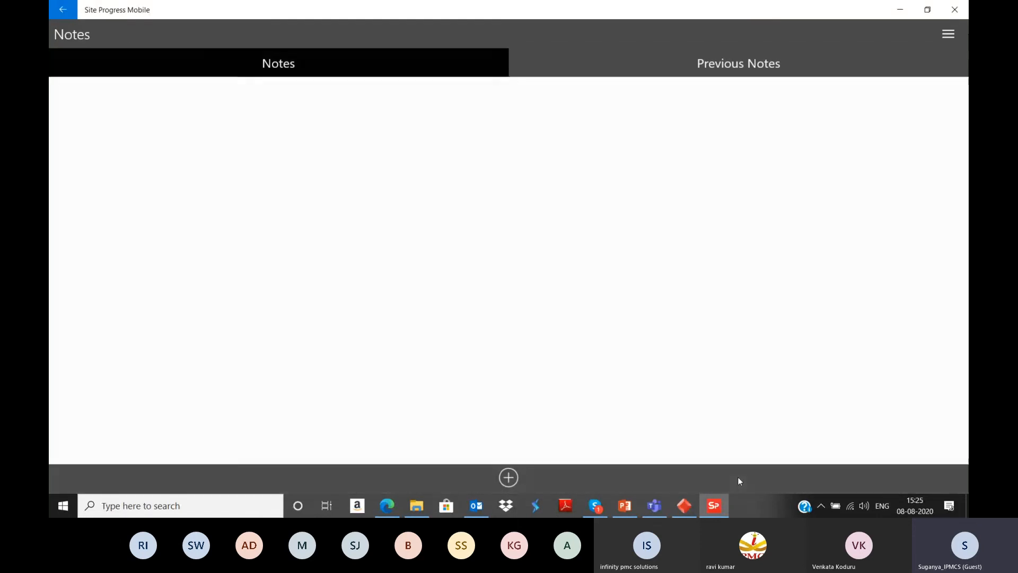
click(515, 481)
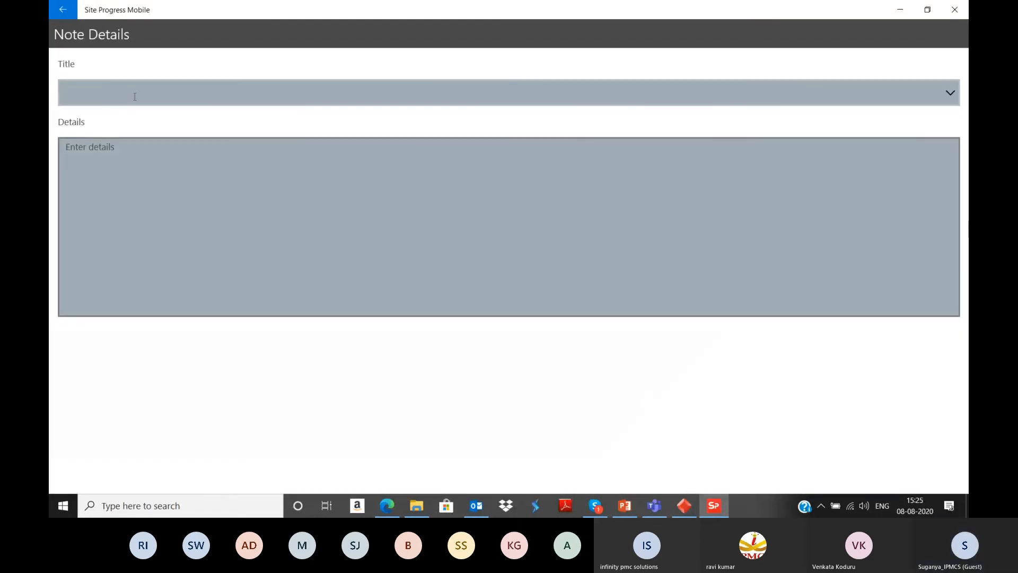
text(Delay)
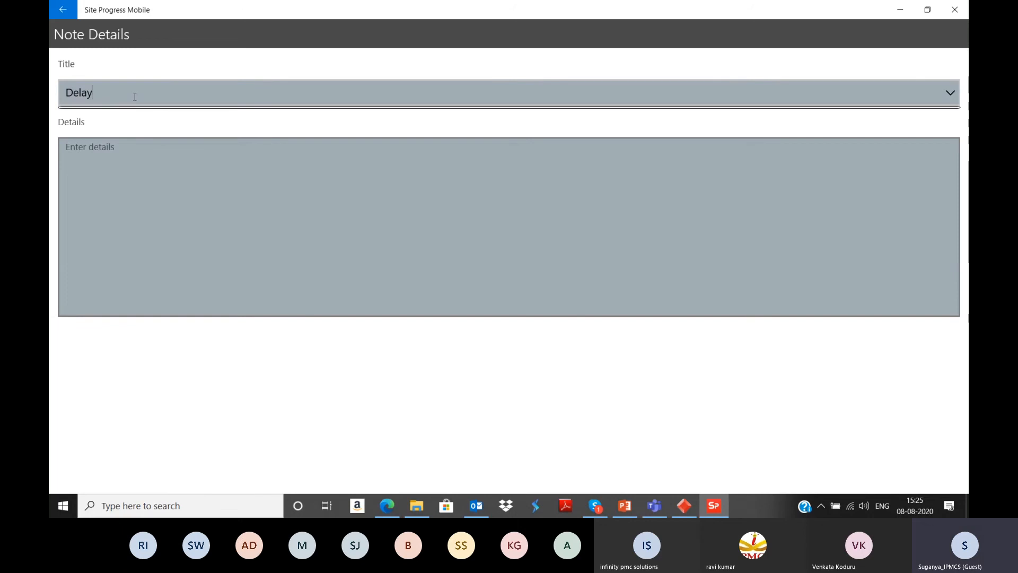
click(162, 191)
text(De)
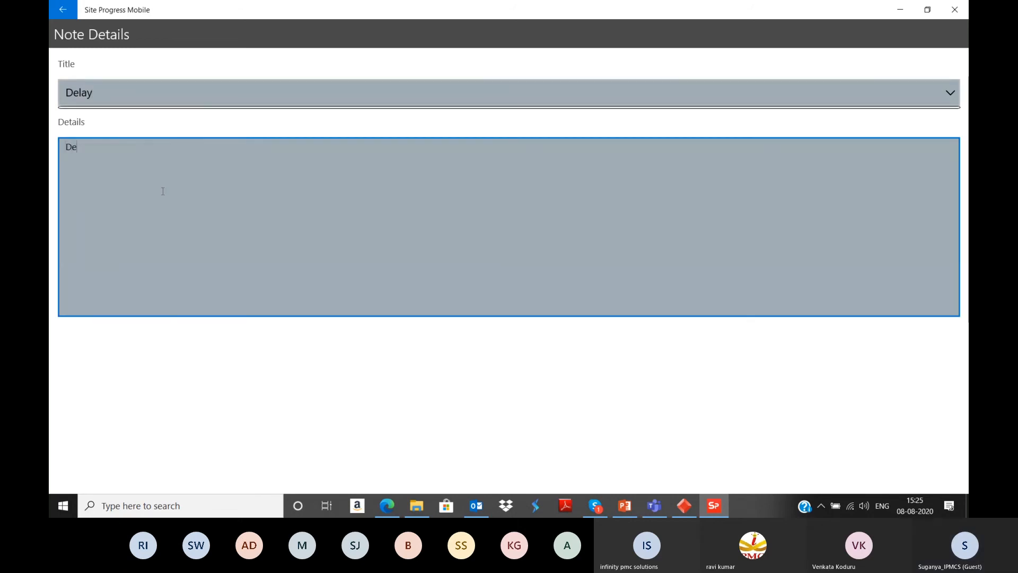
text(lay due to)
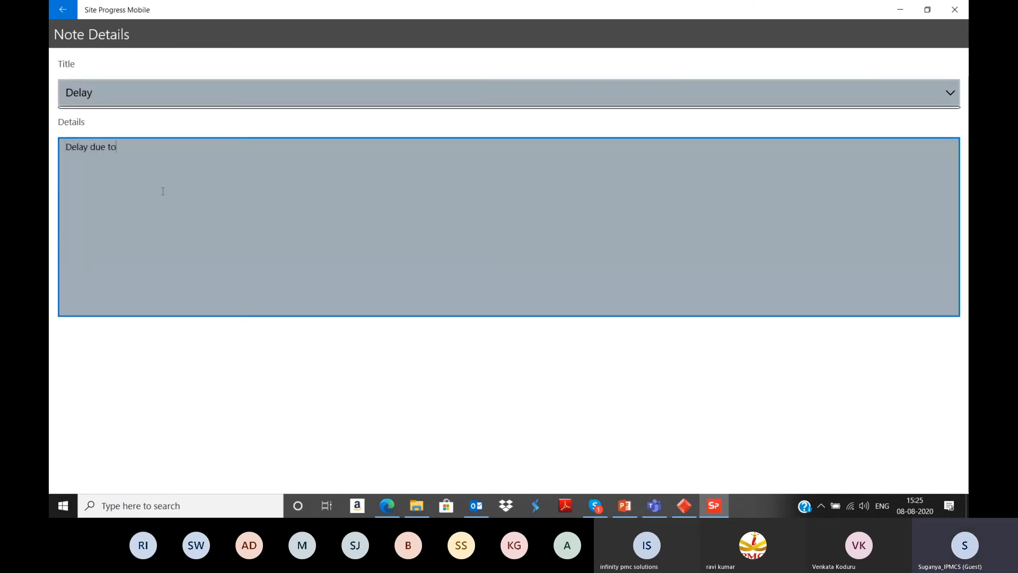
text( weather con)
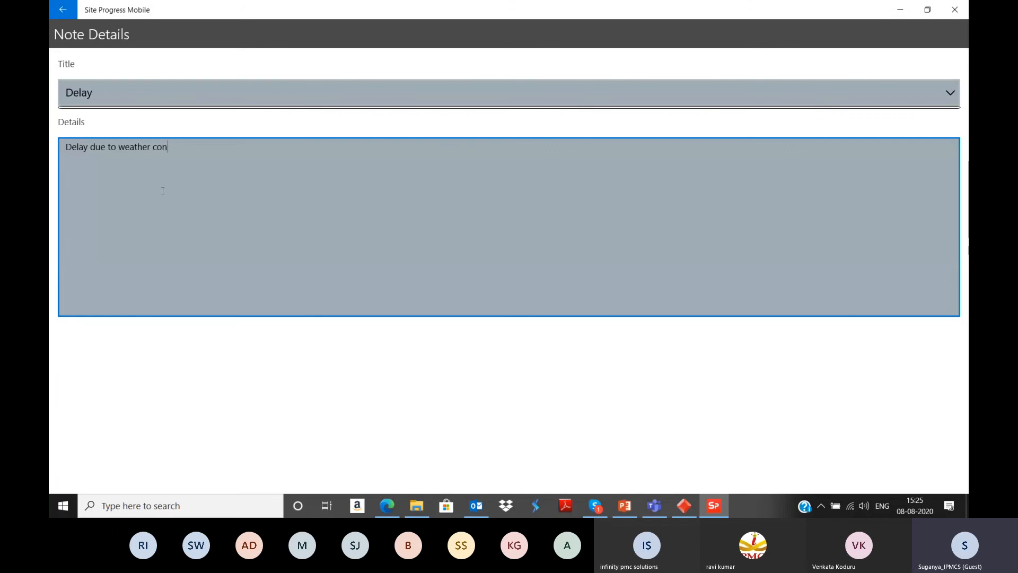
text(dition)
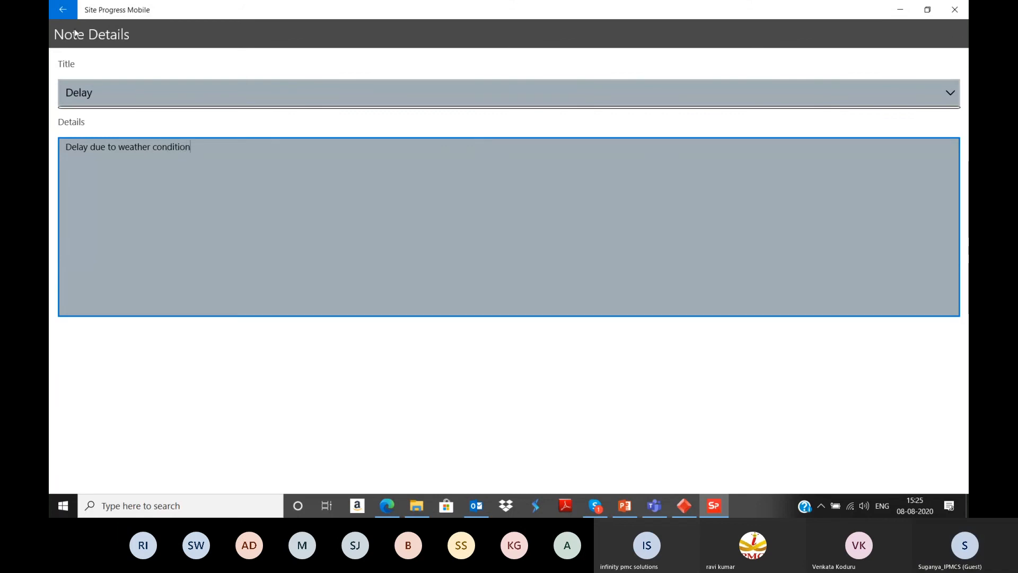
click(60, 10)
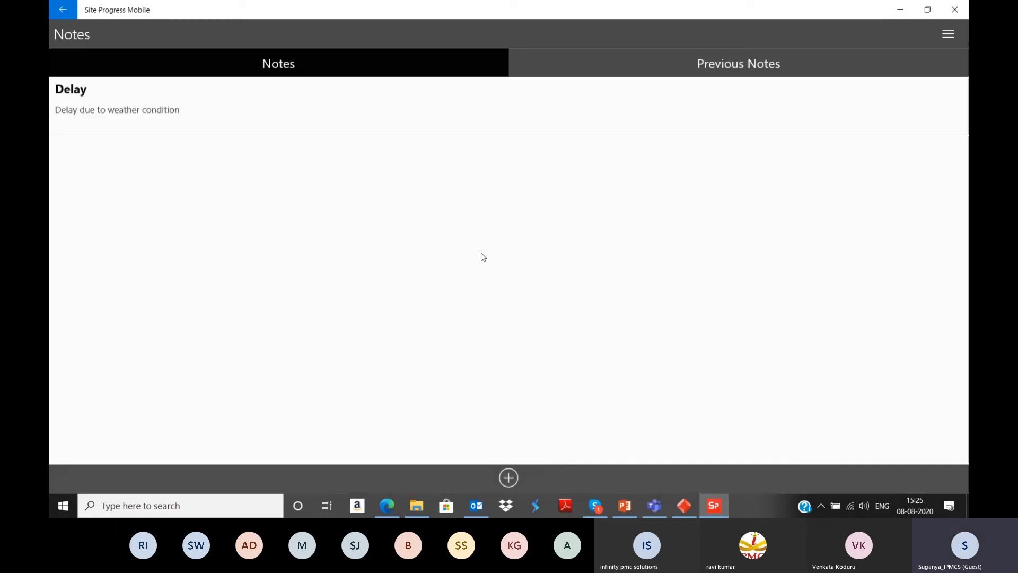
click(61, 10)
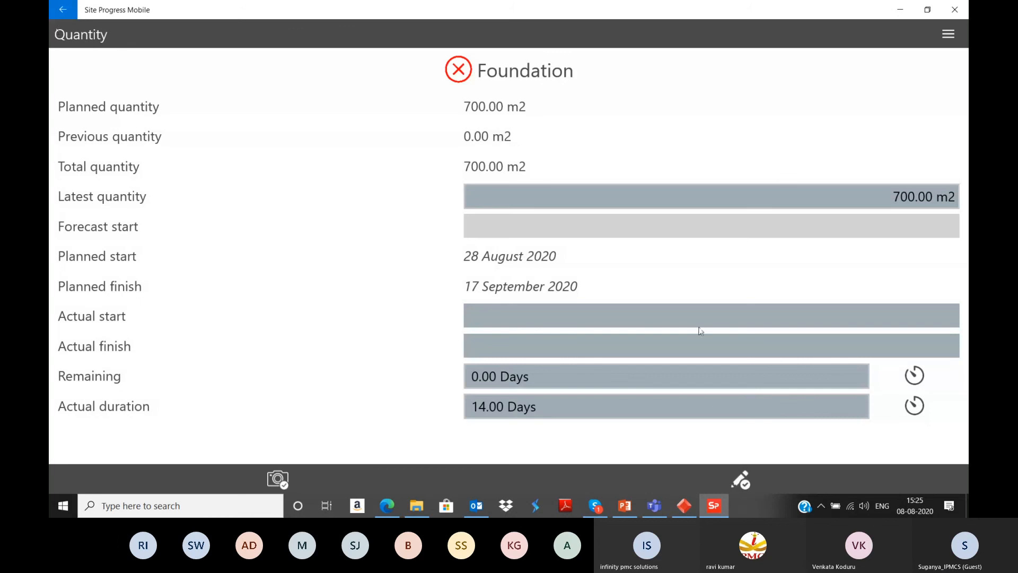
click(64, 11)
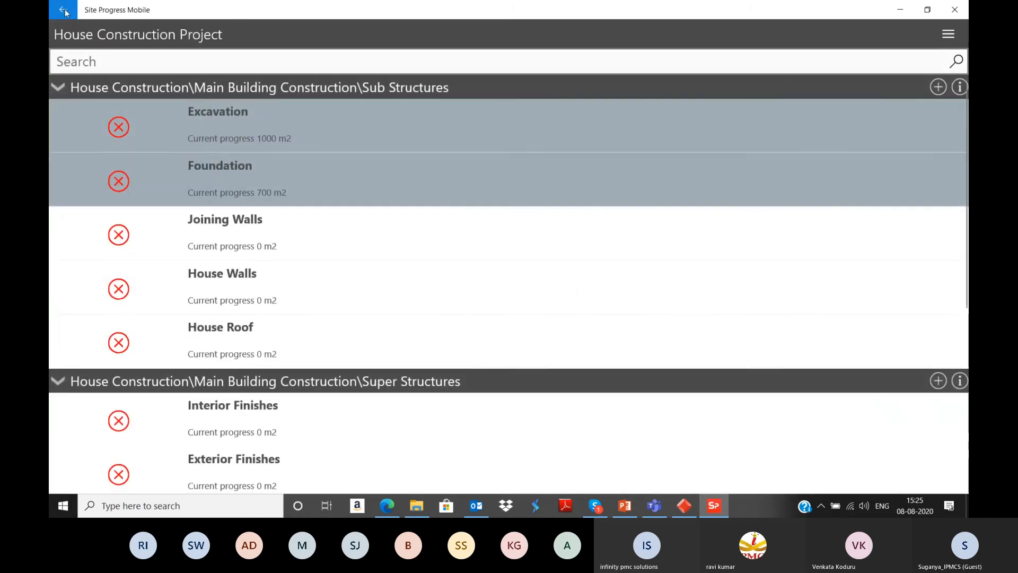
Step: Record a latest quantity of 100 m2 for the Joining Walls task and return to the task list
click(246, 248)
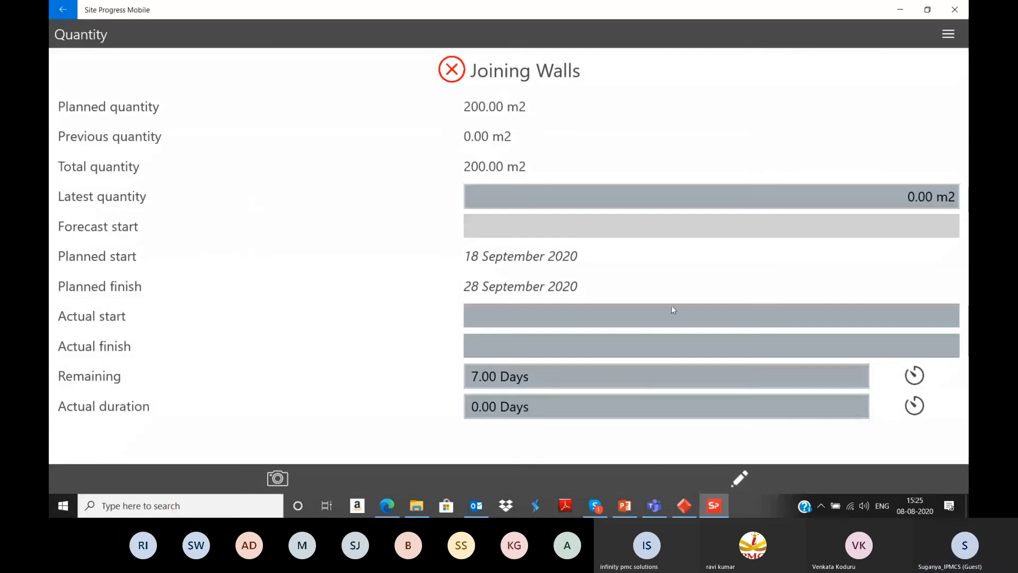
click(655, 188)
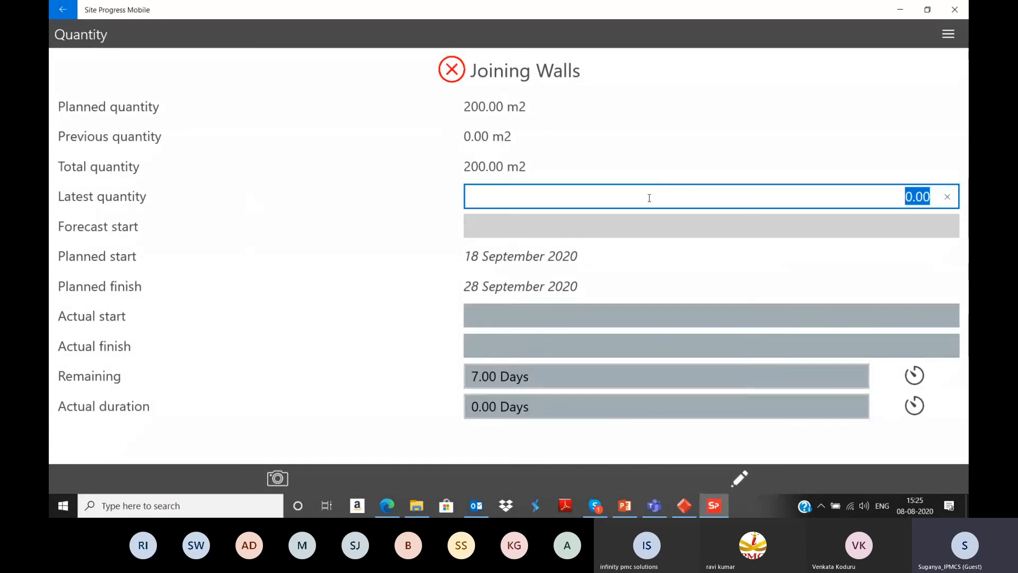
text(100)
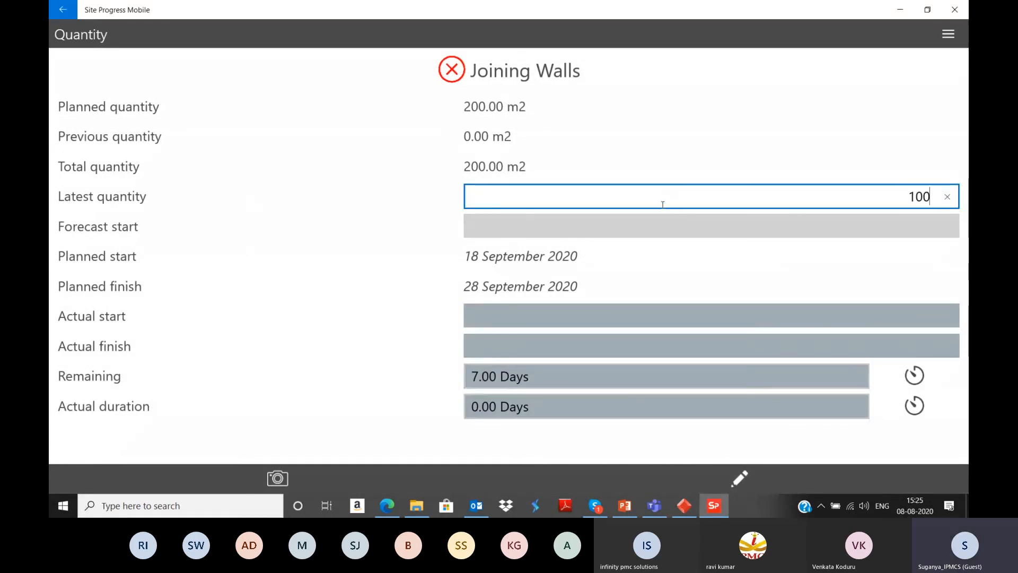
click(667, 226)
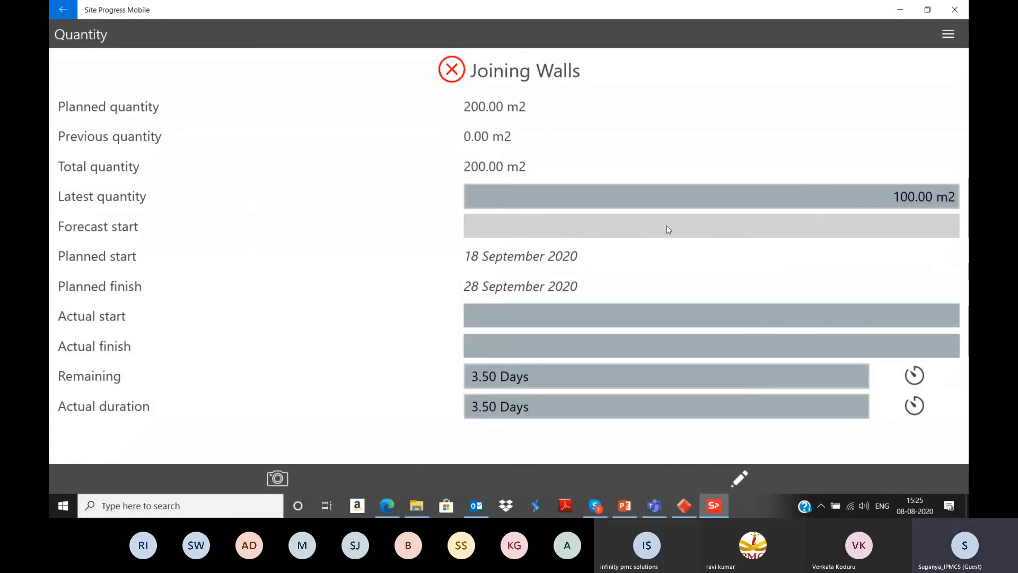
click(68, 9)
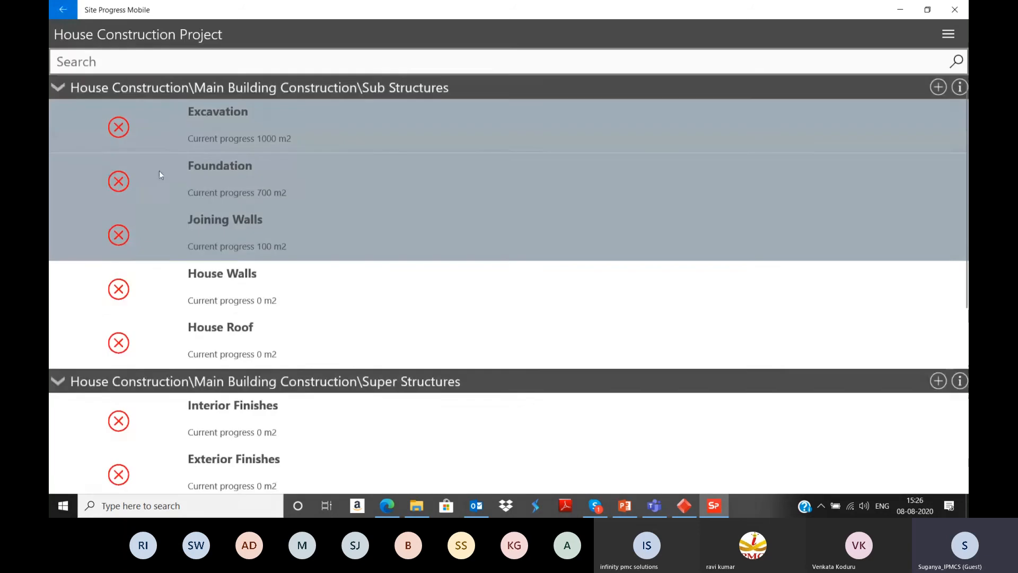
Step: Record a latest quantity of 200 m2 for the House Walls task and return to the task list
click(235, 292)
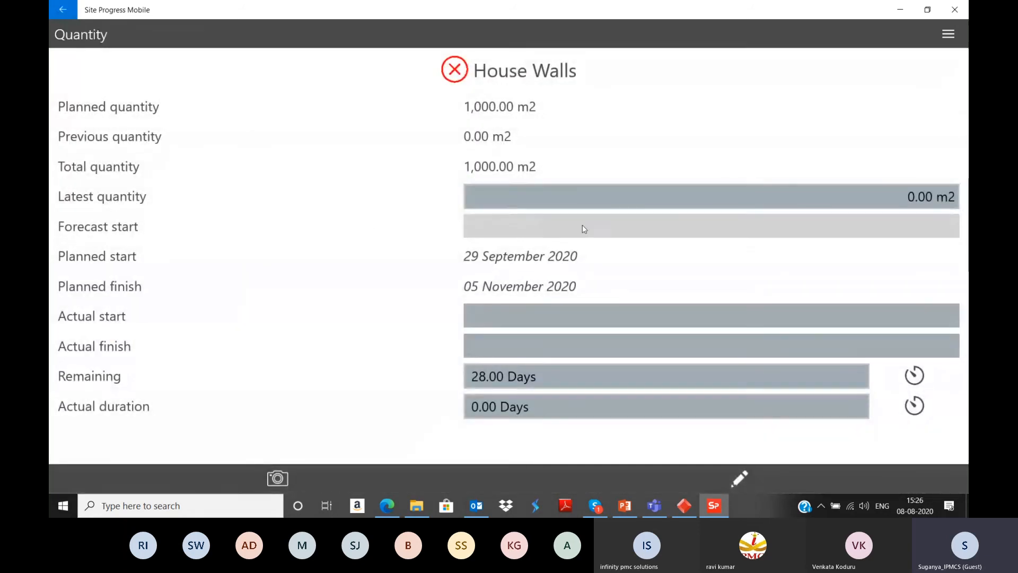
click(595, 202)
text(200)
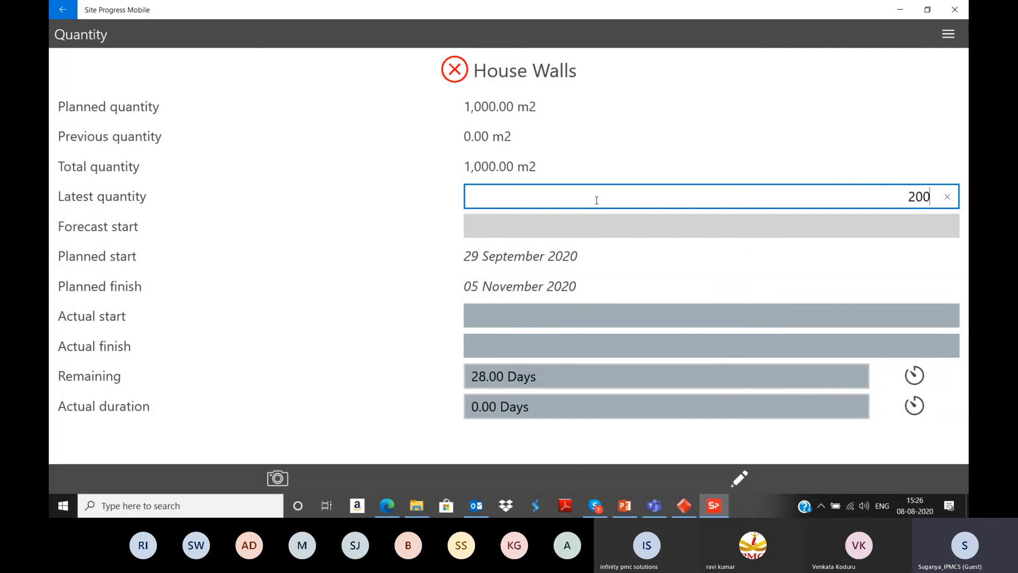
click(610, 229)
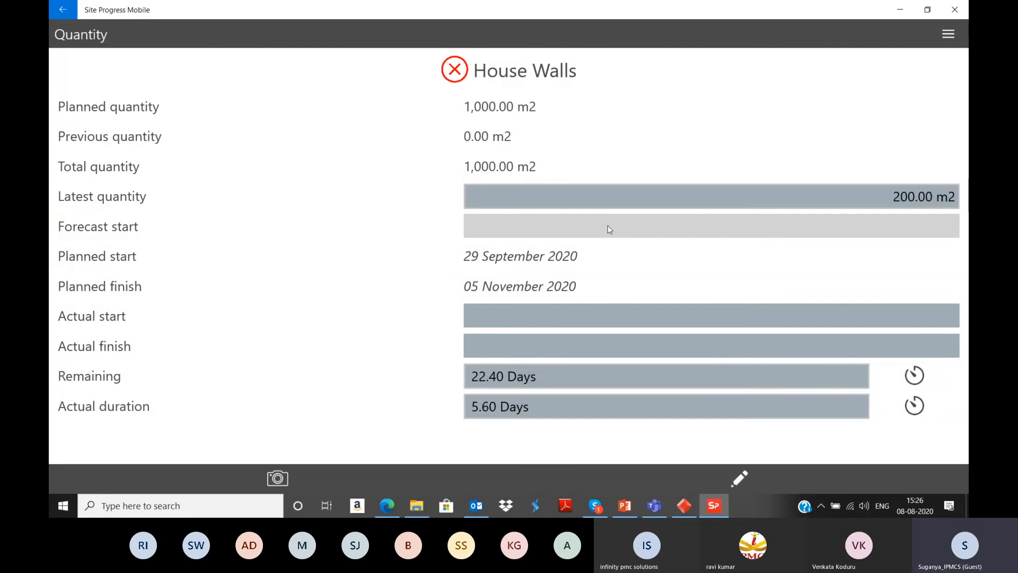
click(61, 10)
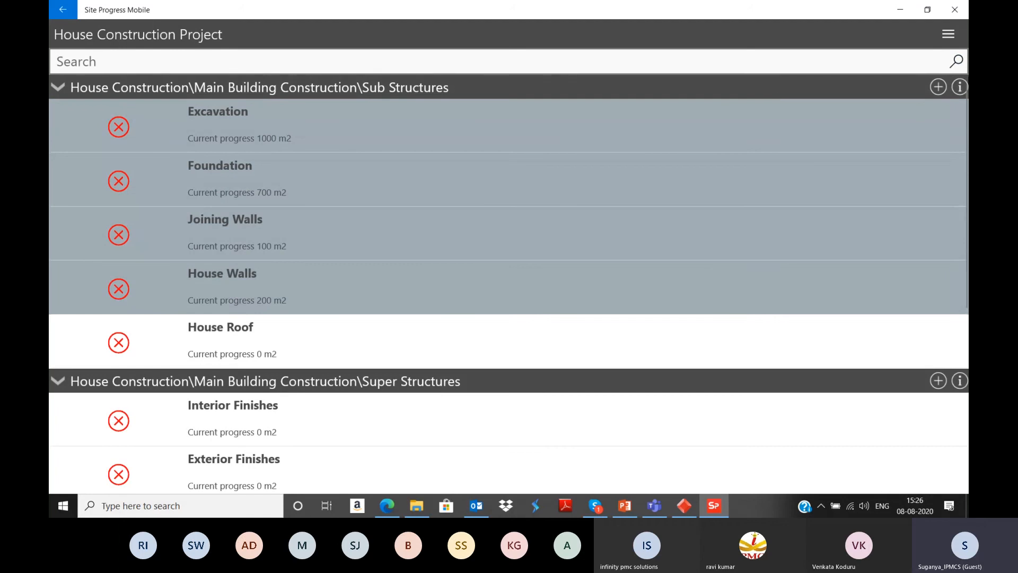
Step: Add a new task named "New Activity" under Sub Structures
click(939, 87)
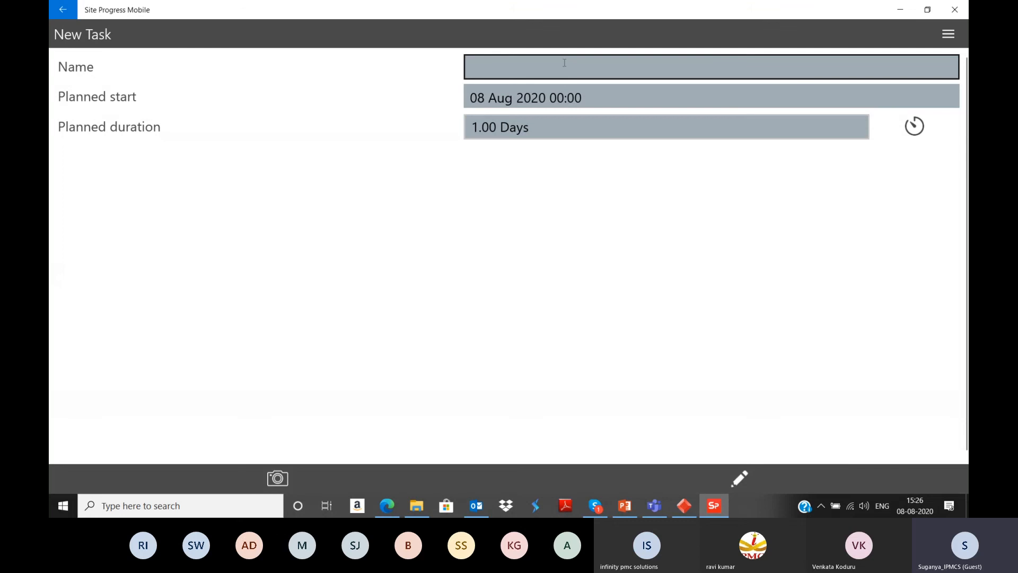
click(564, 63)
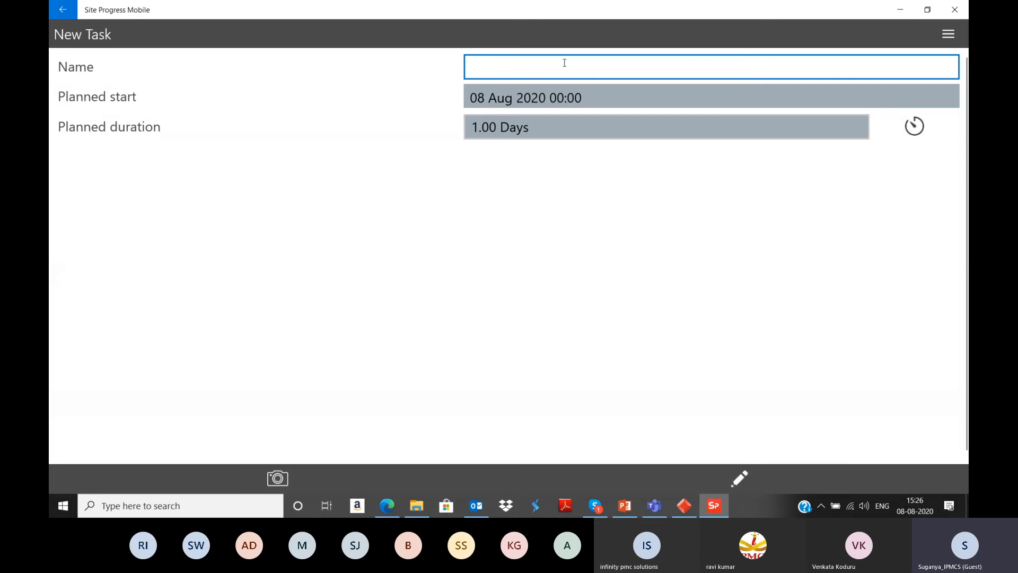
text(N)
key(BackSpace)
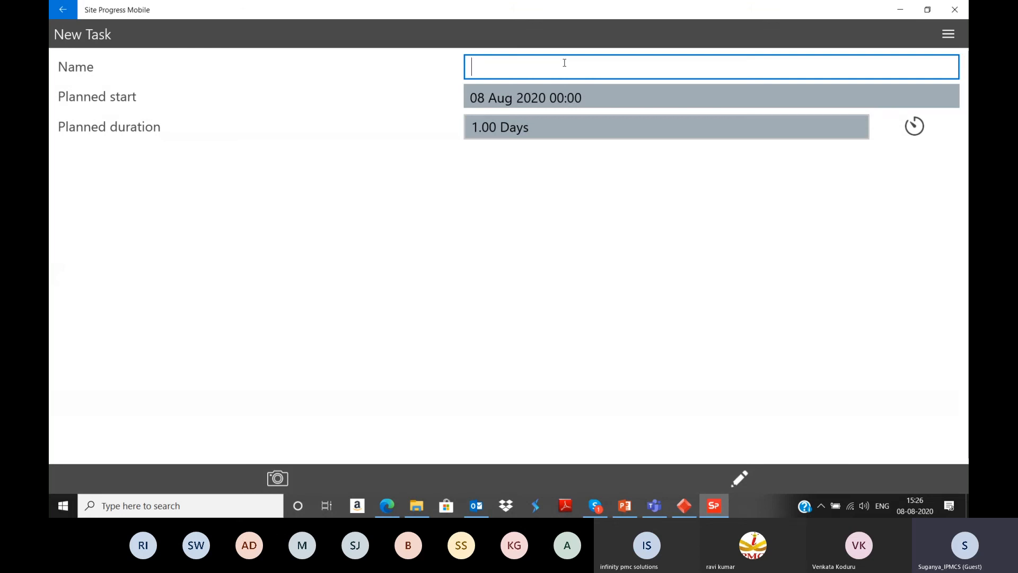
text(A)
key(BackSpace)
text(New )
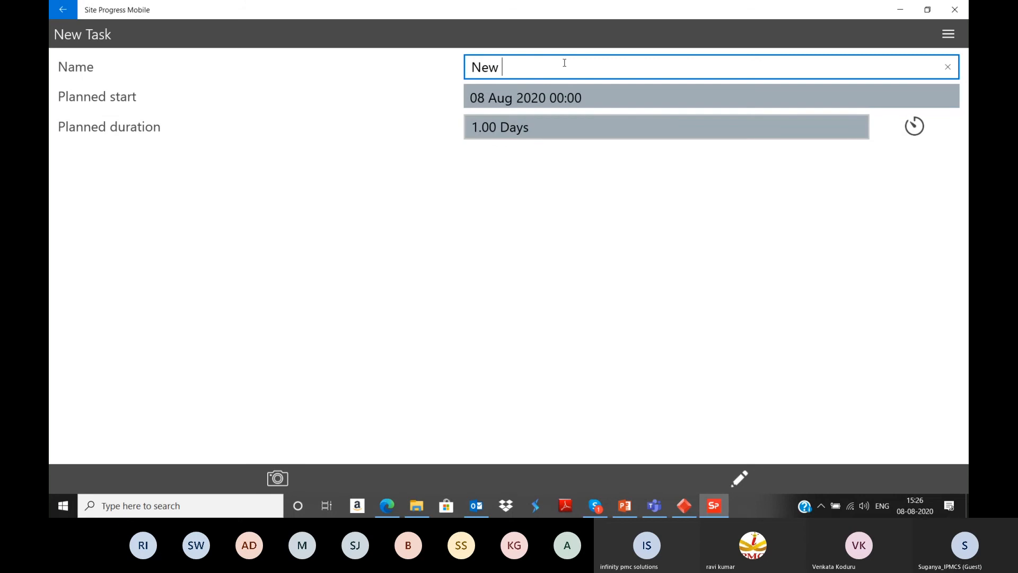
text(Activity)
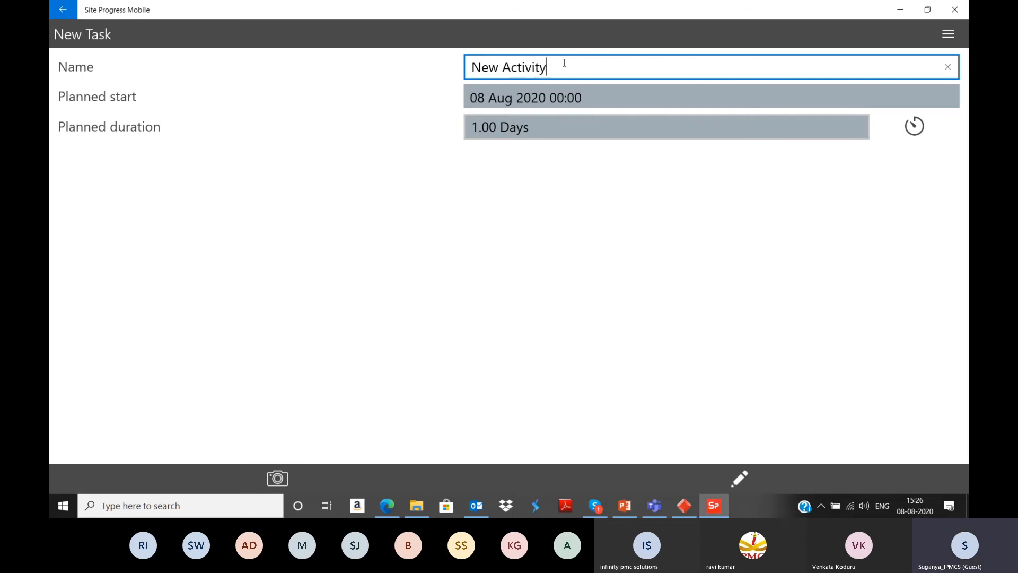
Step: Set the new task's planned duration to 5 days and return to the task list
click(575, 128)
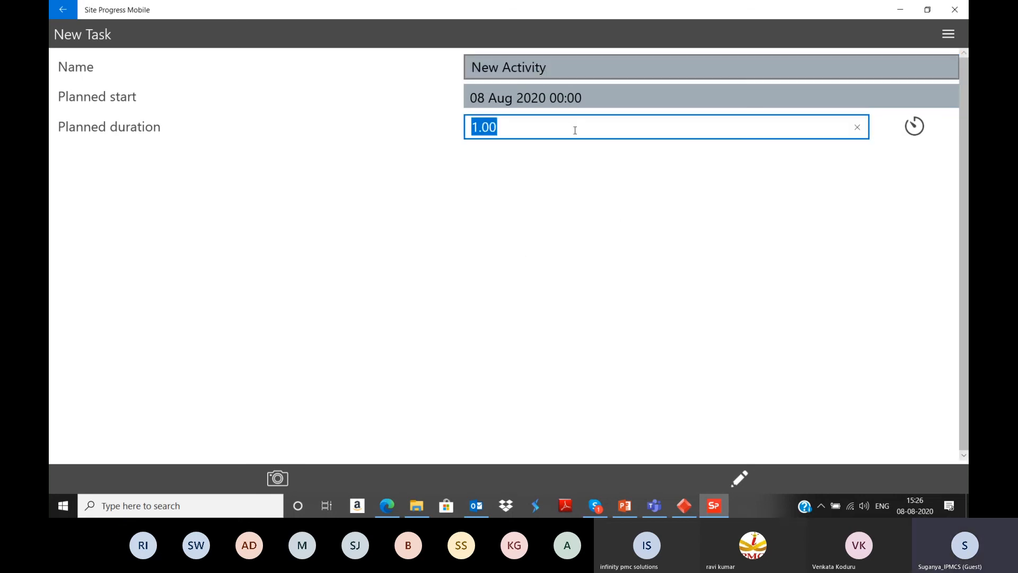
drag(557, 131, 361, 118)
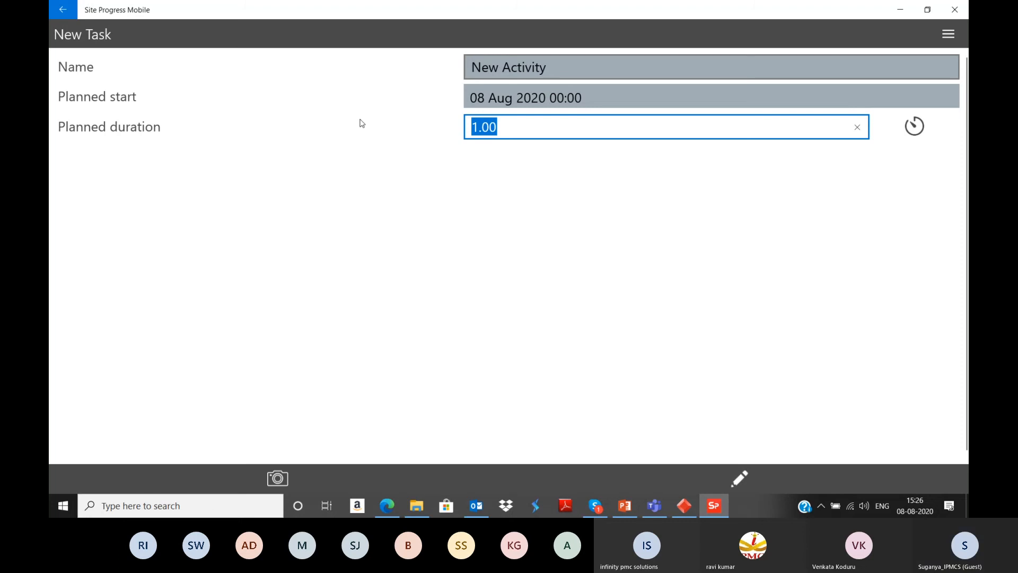
key(BackSpace)
text(5)
key(Tab)
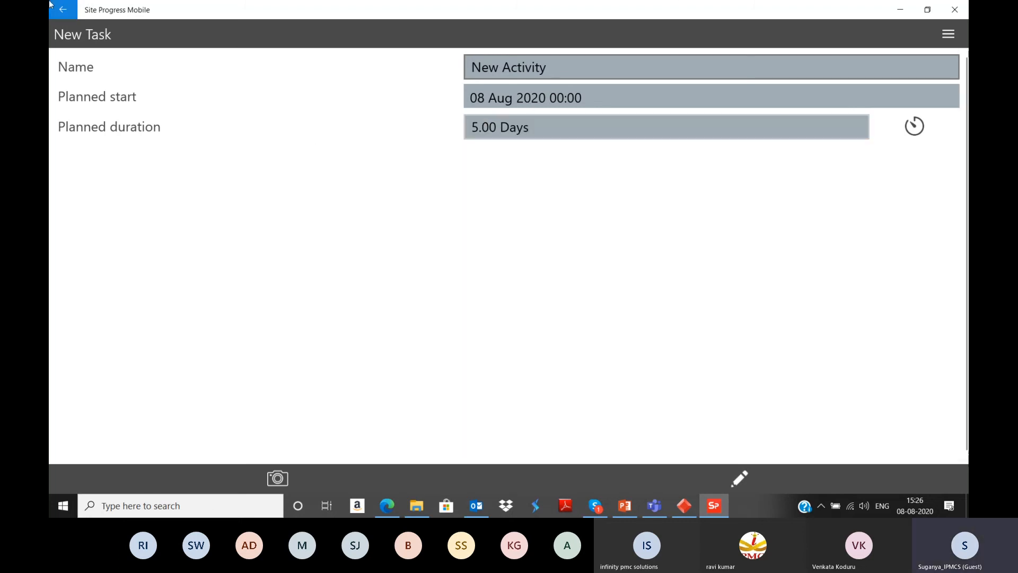
click(64, 12)
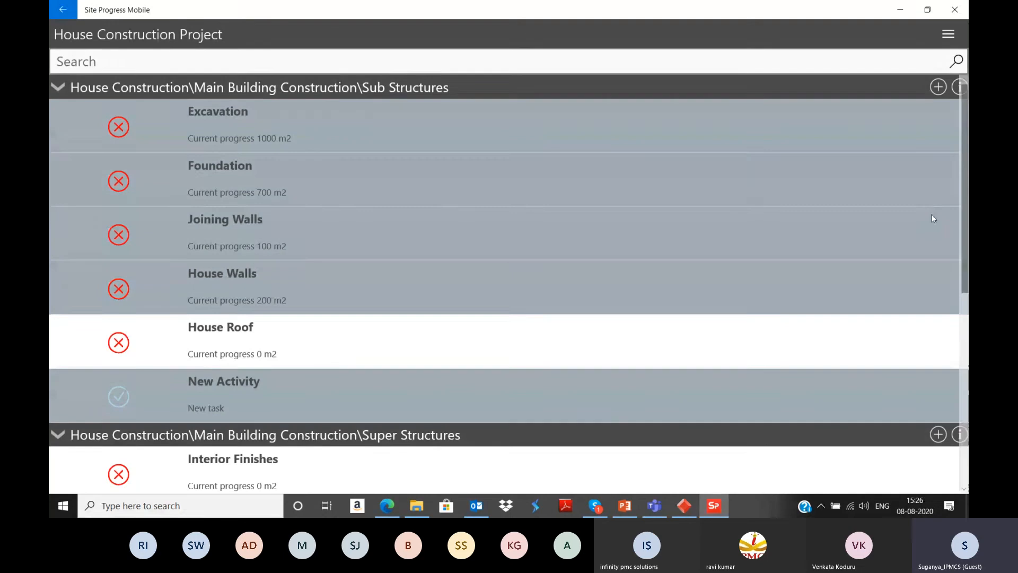
Step: Submit the House Construction Project's progress and refresh the project list, declining to recall the submission
click(953, 37)
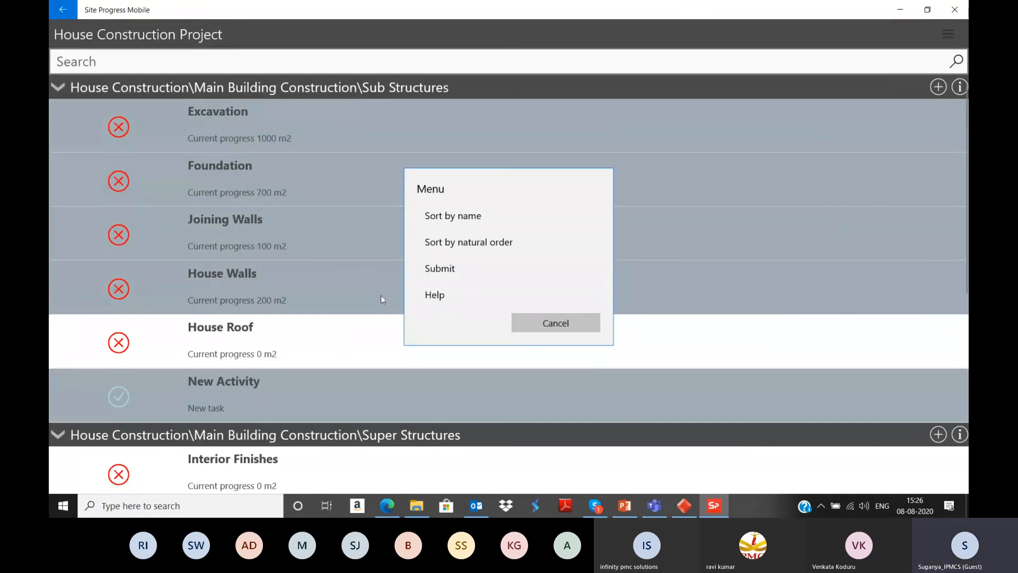
click(449, 270)
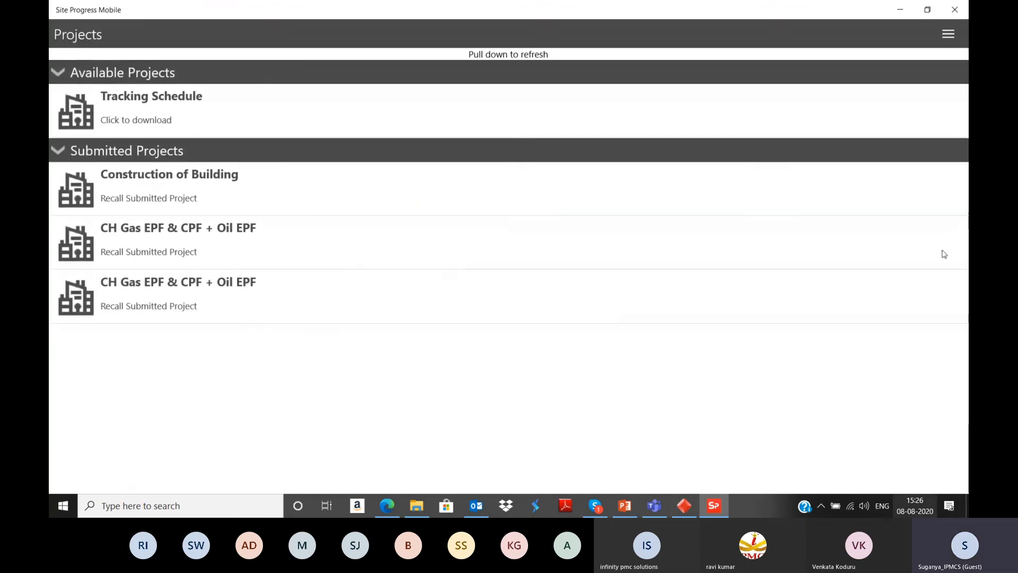
drag(510, 85, 519, 205)
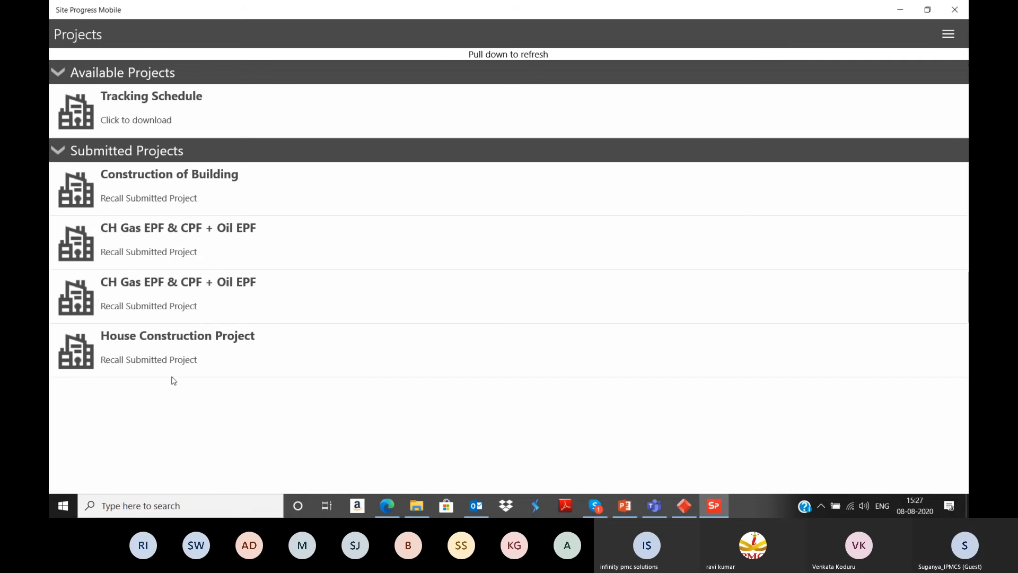
click(201, 358)
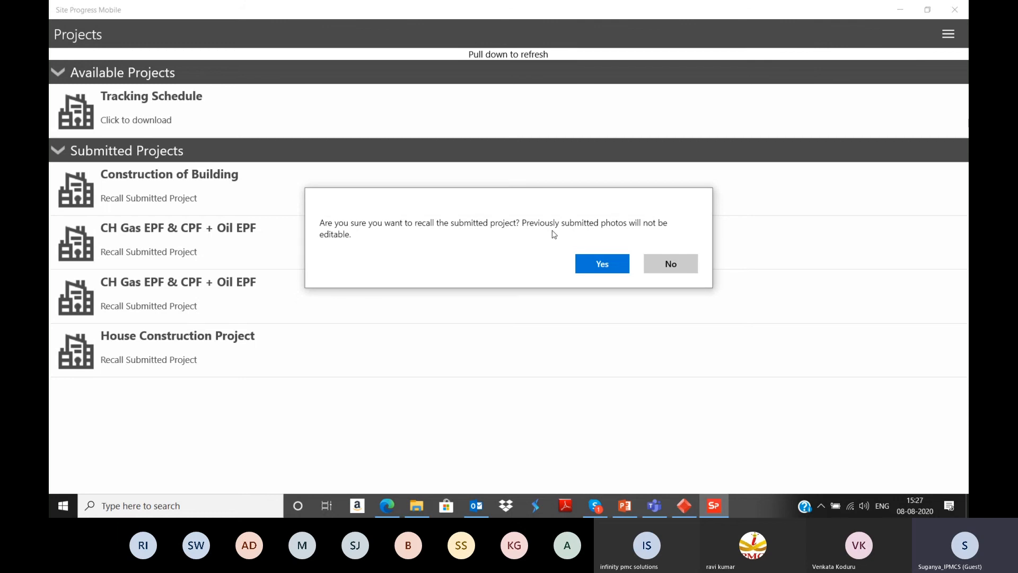
click(678, 267)
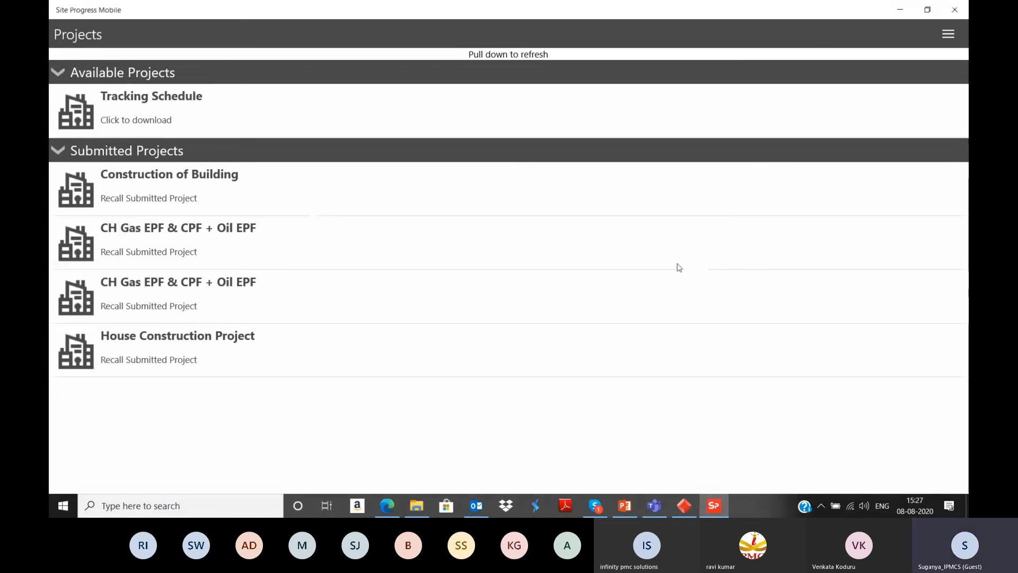
Step: Switch to Powerproject and start importing the submitted Site Progress user job, choosing a progress date from the calendar
click(900, 3)
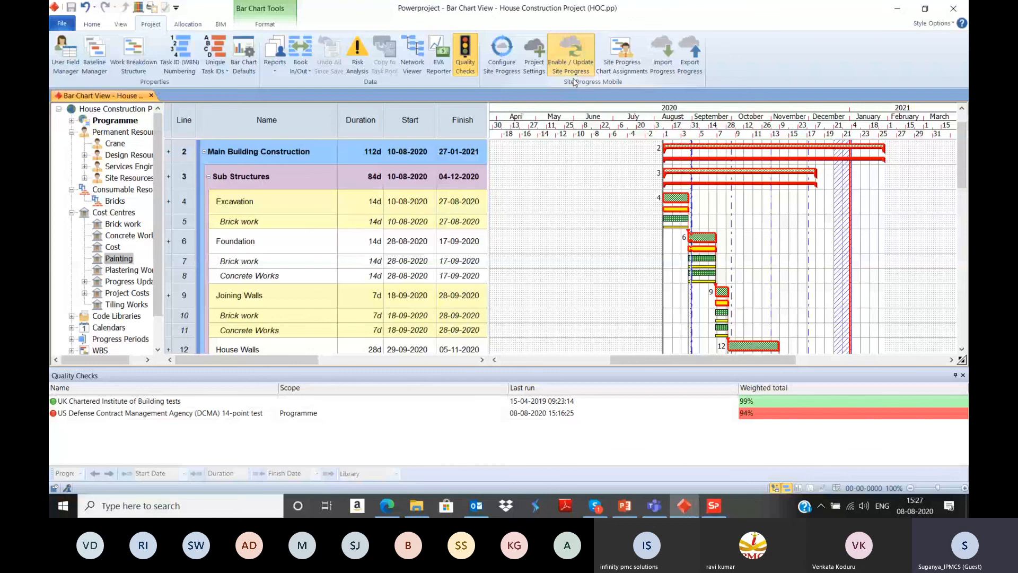
click(662, 74)
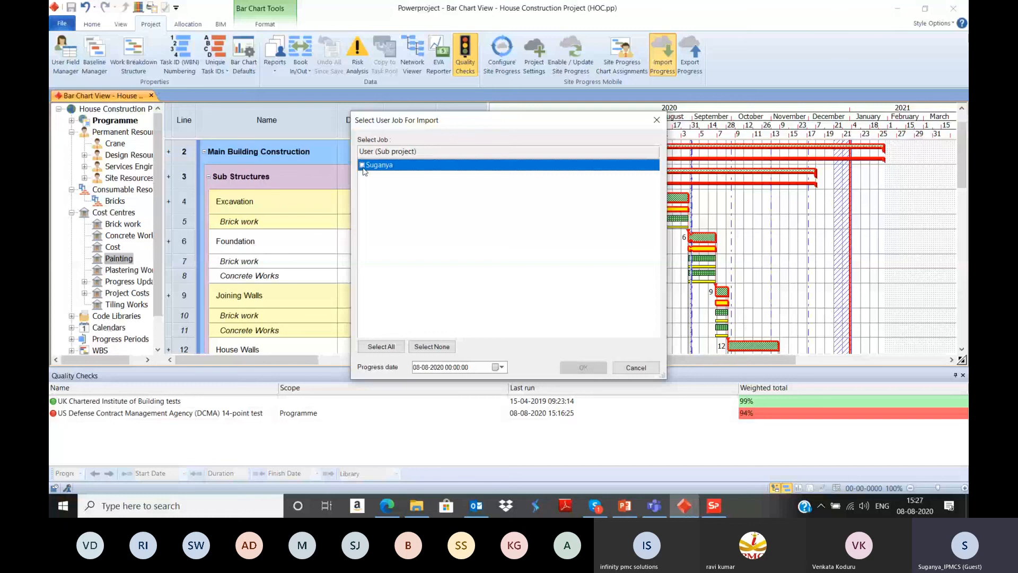
click(363, 166)
click(501, 367)
click(501, 384)
click(501, 383)
click(501, 383)
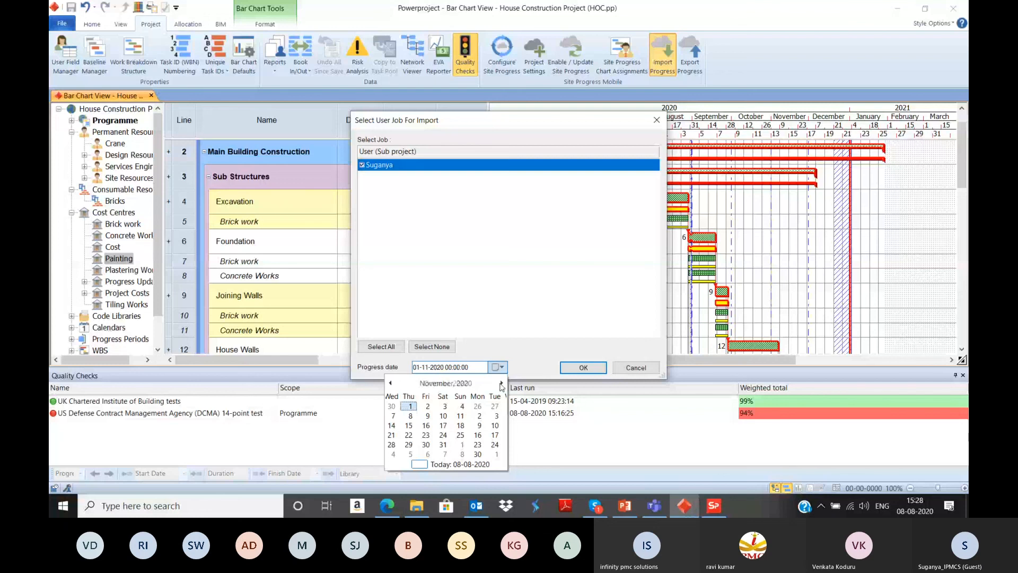
click(501, 384)
click(501, 383)
click(429, 445)
click(575, 368)
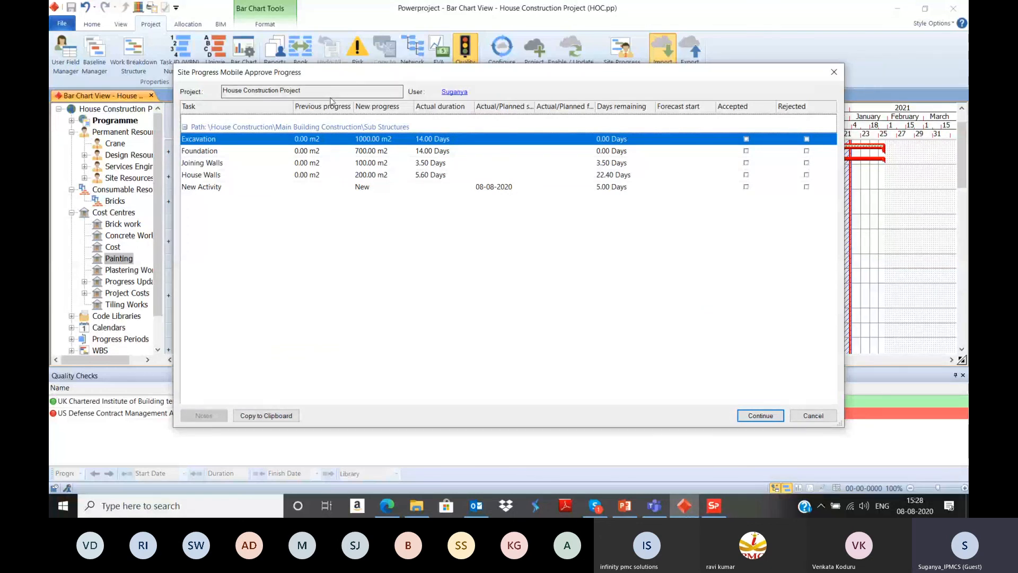
Step: Accept the submitted progress for Excavation, Foundation, Joining Walls and New Activity
mouse_move(359, 78)
mouse_down()
mouse_move(362, 104)
mouse_move(356, 83)
mouse_up()
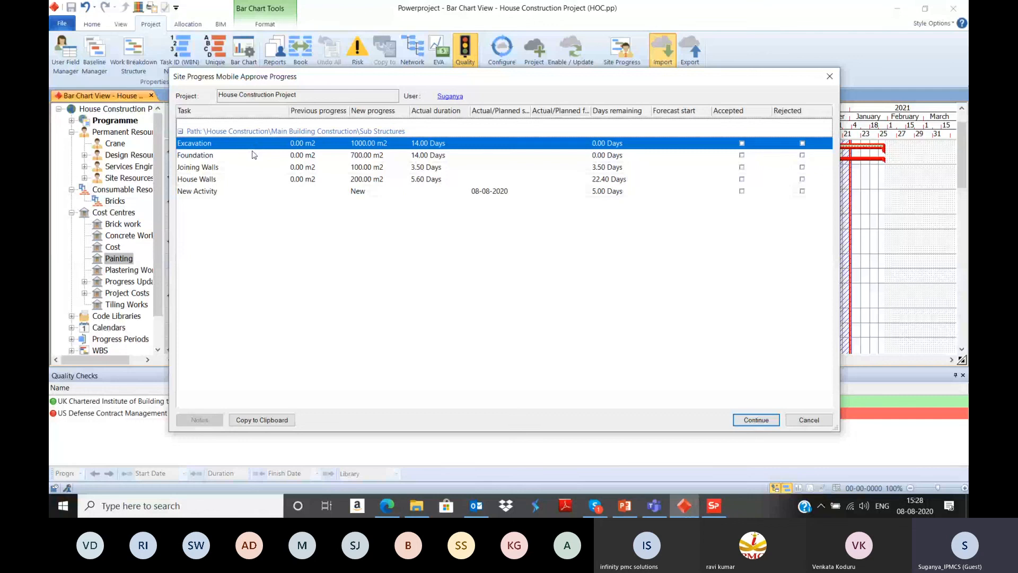
key(Down)
key(Down)
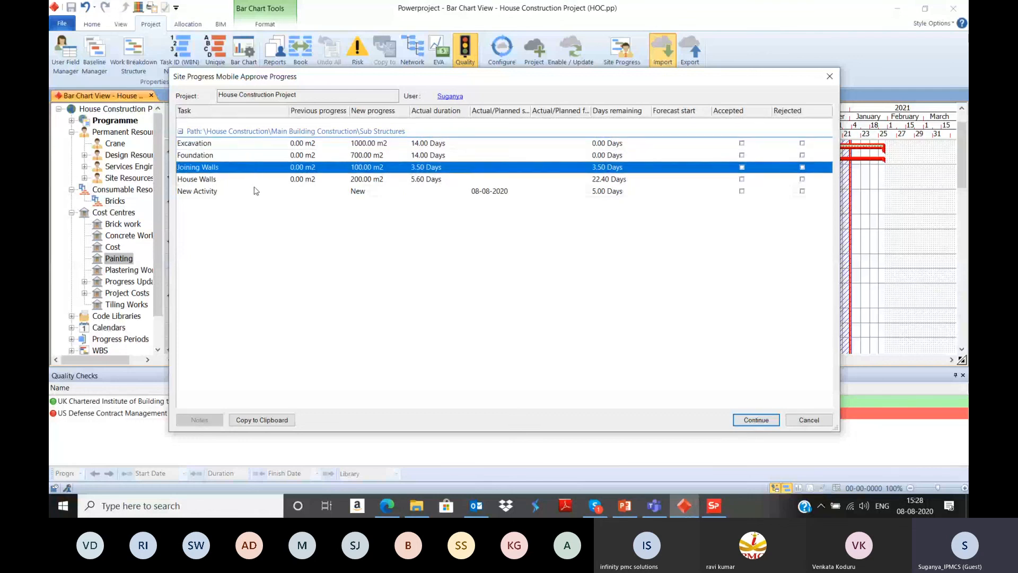
click(253, 193)
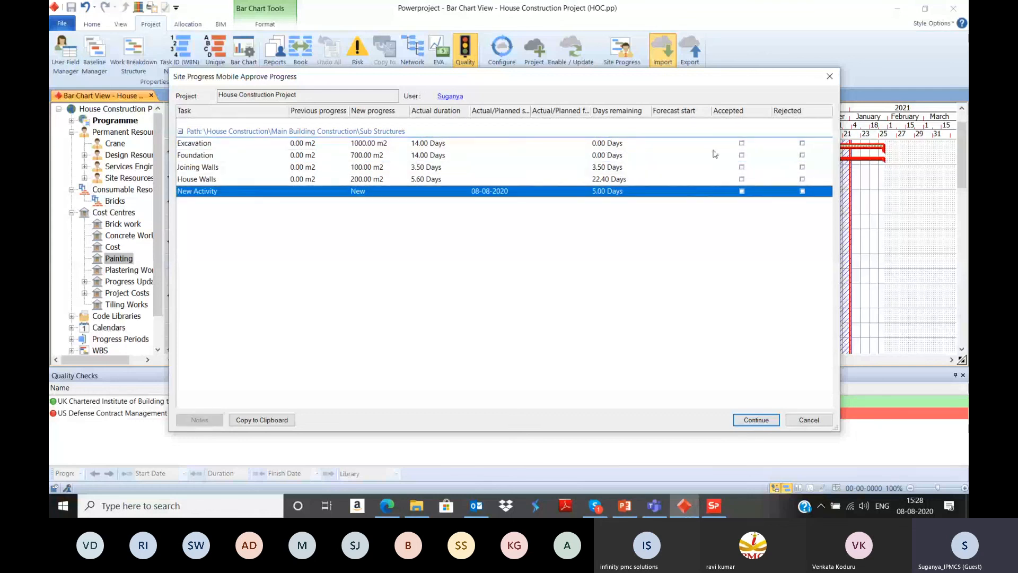
click(742, 143)
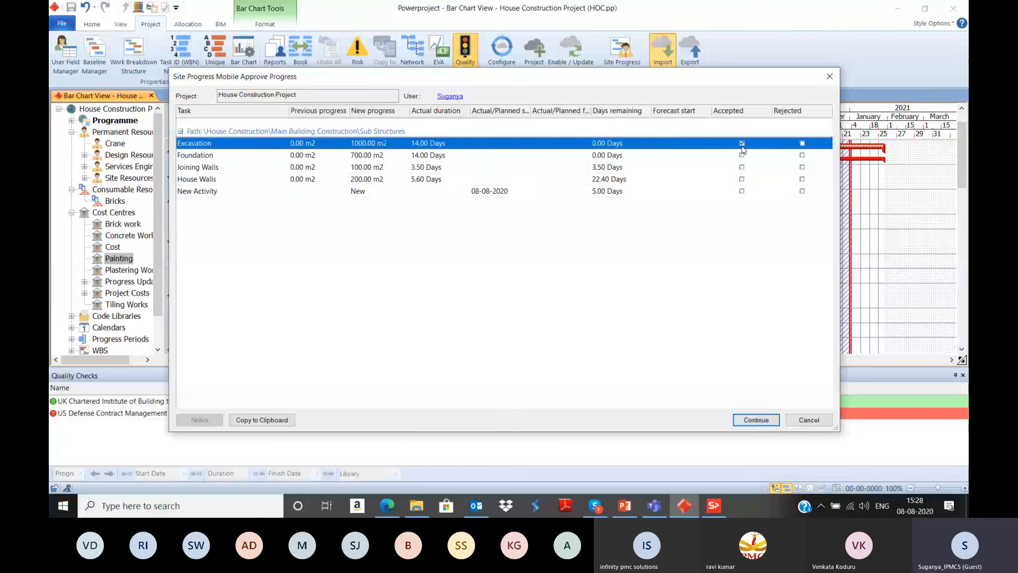
click(742, 155)
click(742, 167)
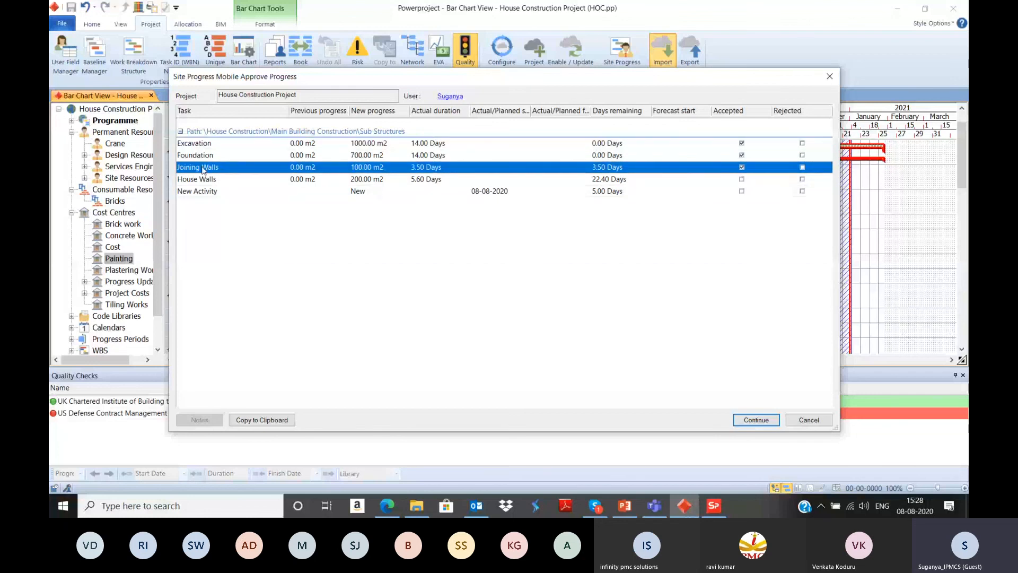
click(742, 191)
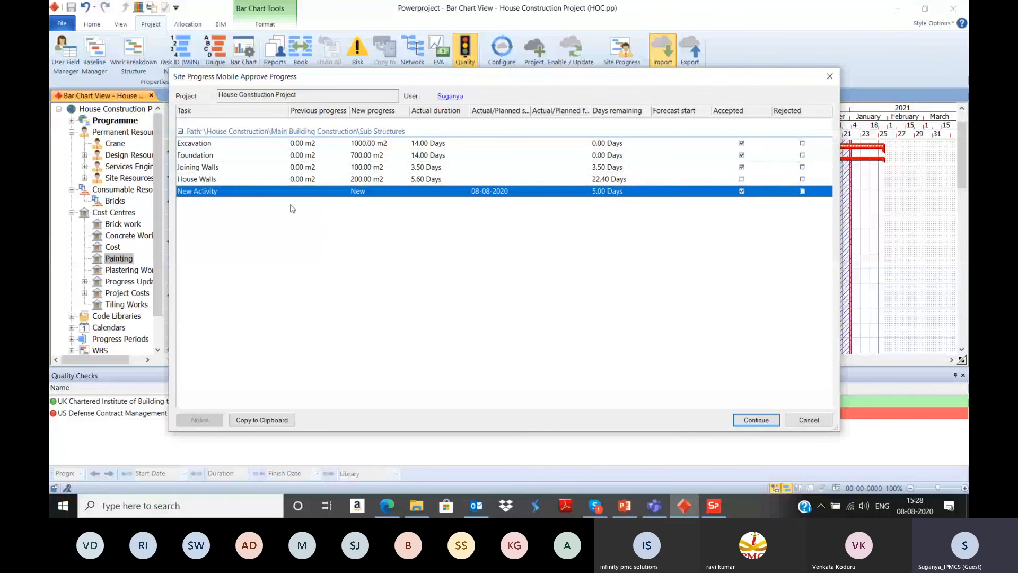
Step: Reject the submitted progress for House Walls and complete the progress import
click(269, 180)
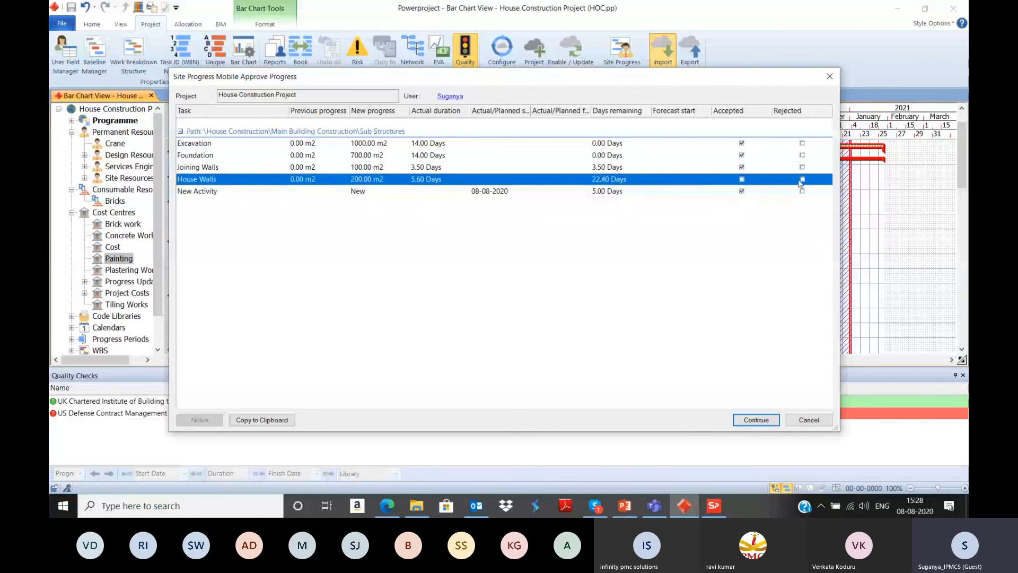
click(803, 179)
click(761, 420)
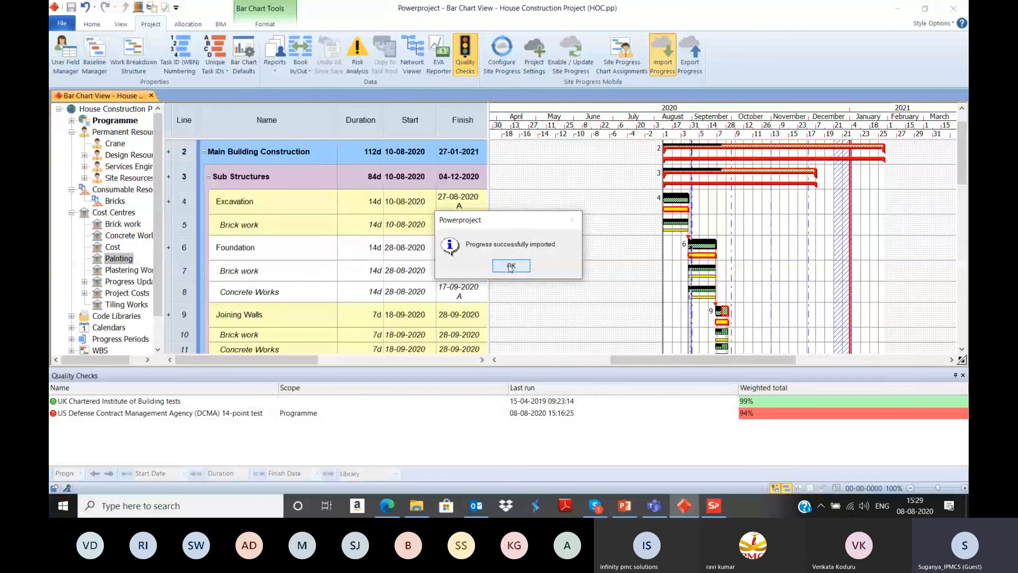
click(505, 263)
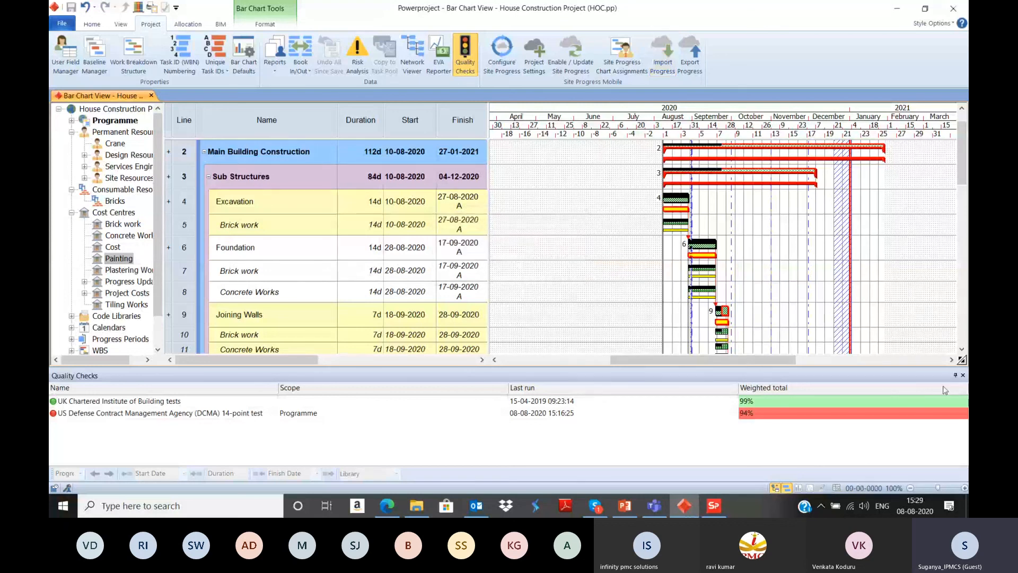
Step: Close the quality checks results and hide the cost allocations in the bar chart
click(964, 375)
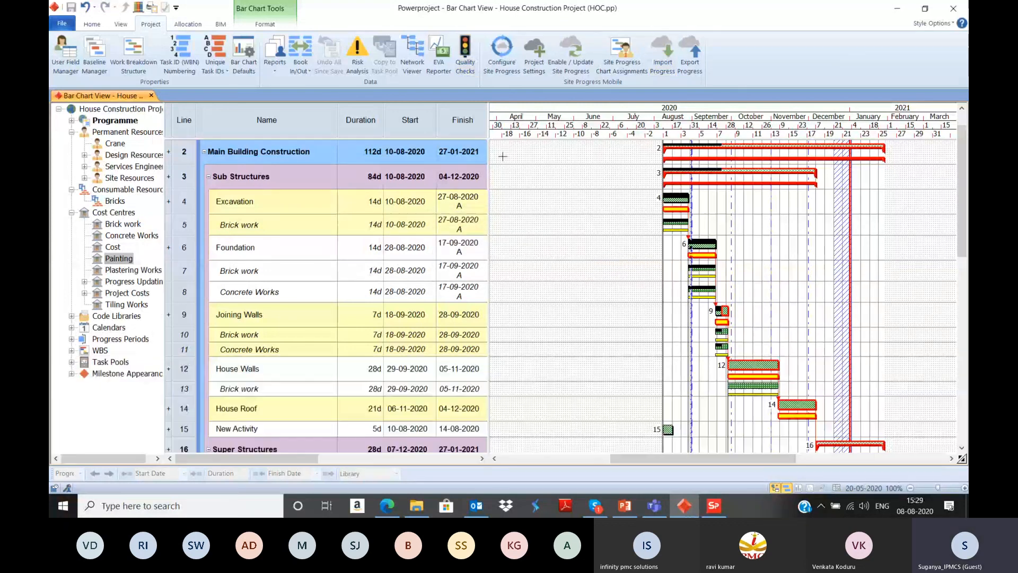
click(243, 48)
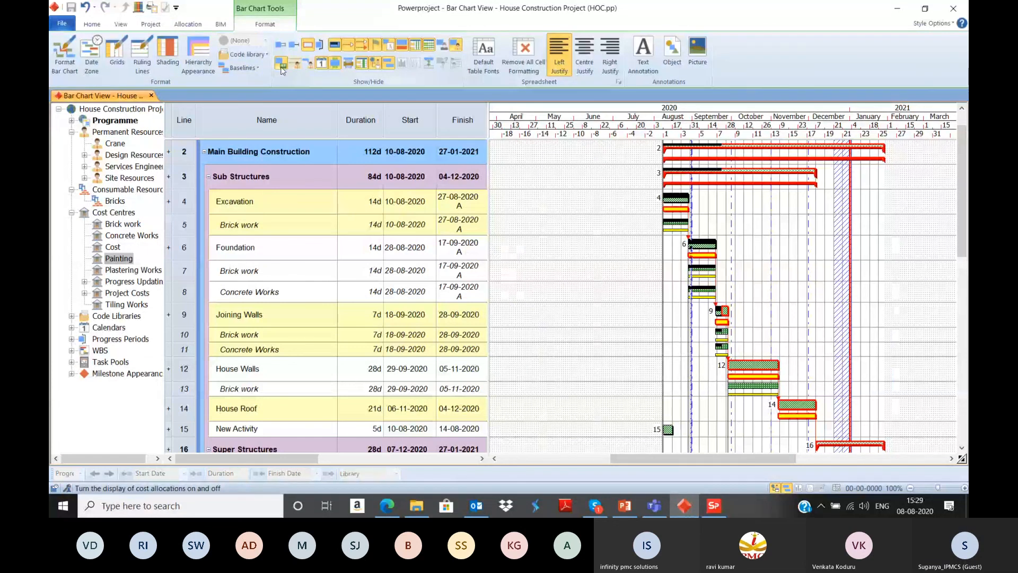
click(281, 66)
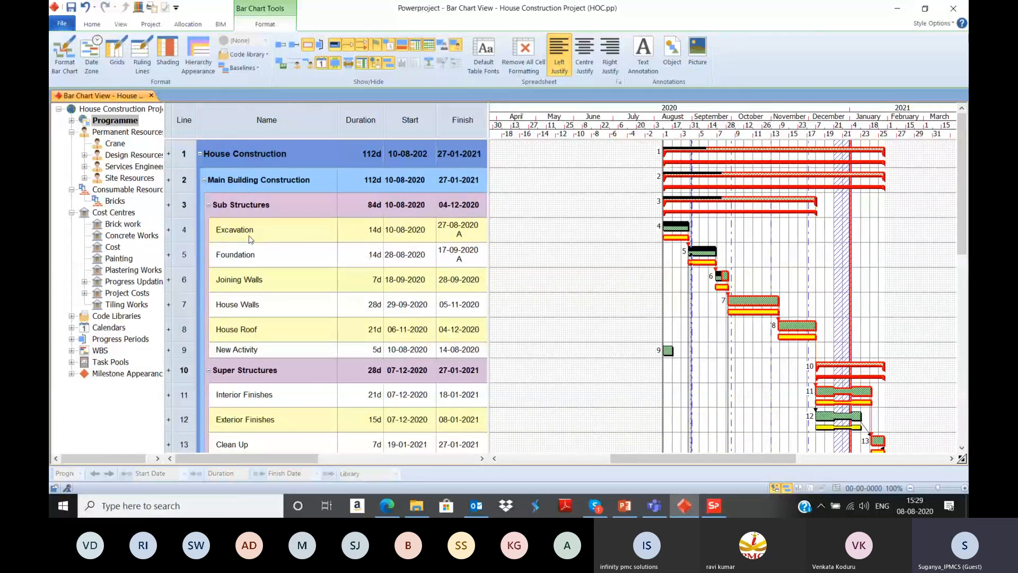
Step: Examine the imported progress of the Foundation, Joining Walls and House Walls tasks in the bar chart
click(254, 258)
click(260, 280)
click(267, 312)
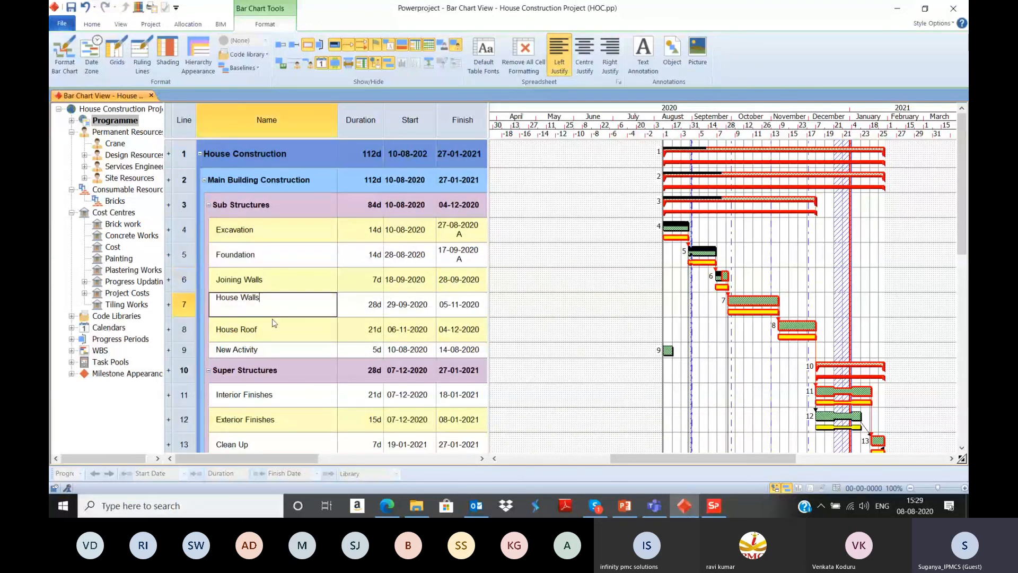
Step: Switch back from the meeting window to the House Construction Project bar chart in Powerproject
click(275, 329)
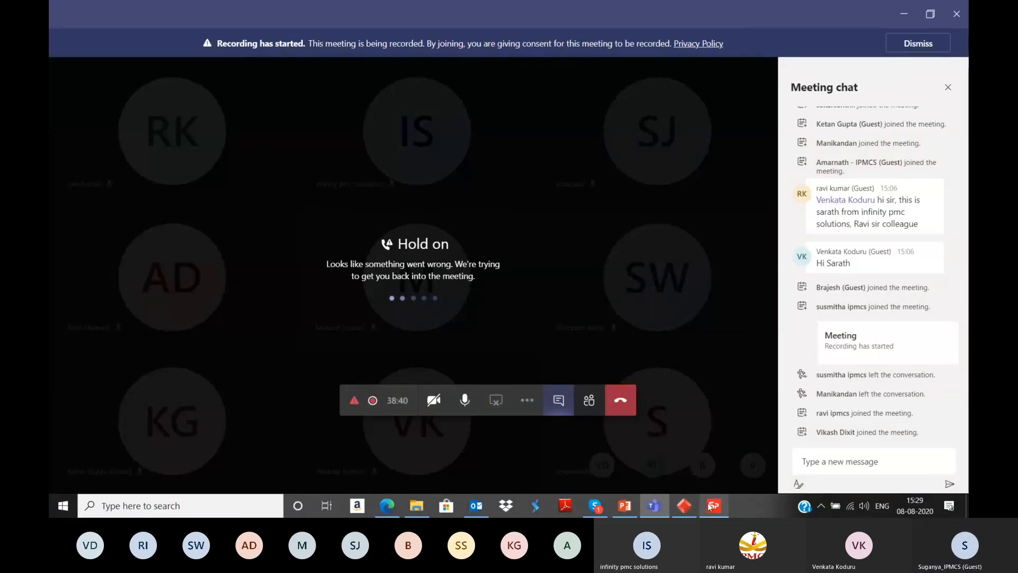
mouse_move(688, 508)
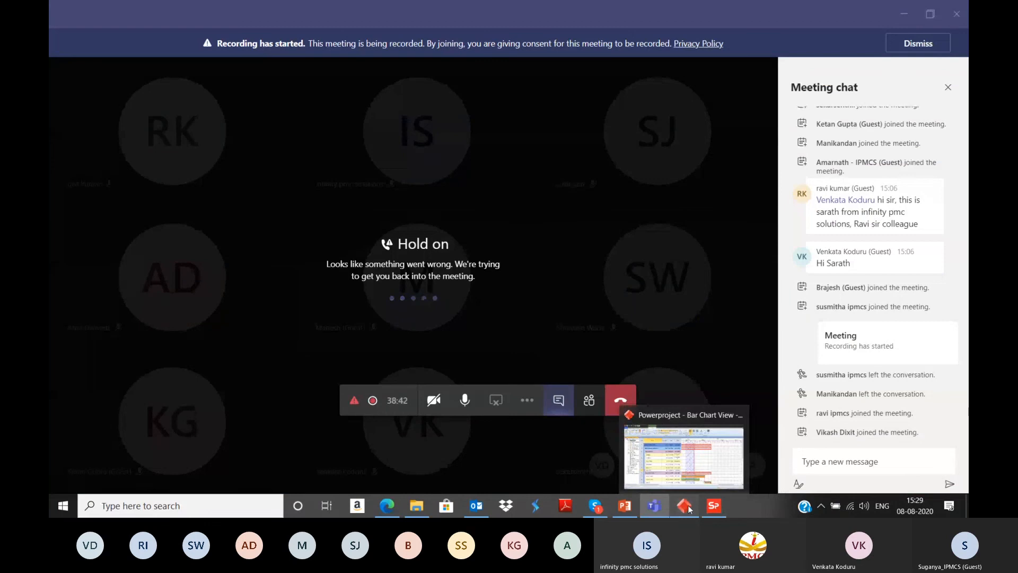
right_click(629, 167)
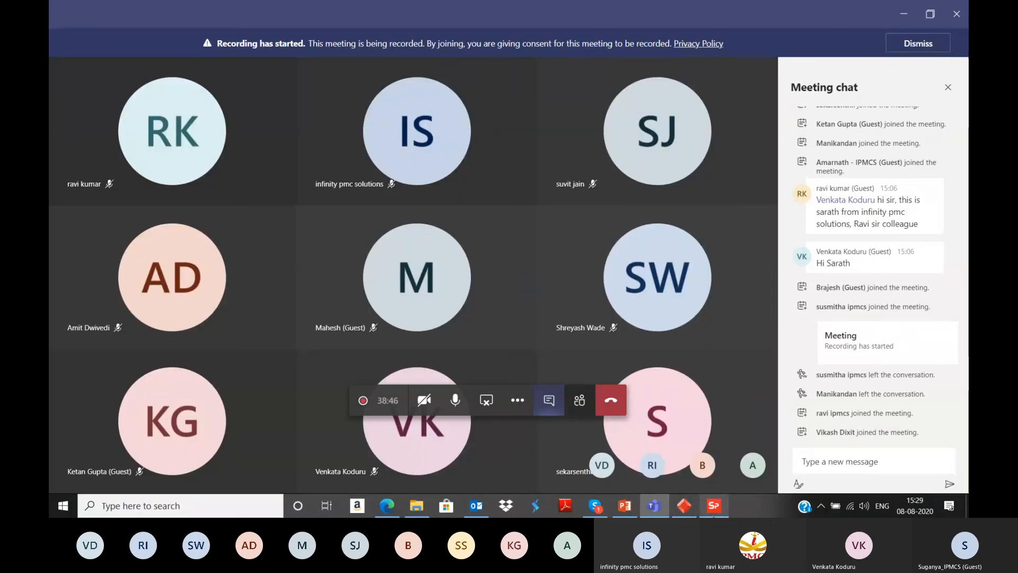
click(685, 508)
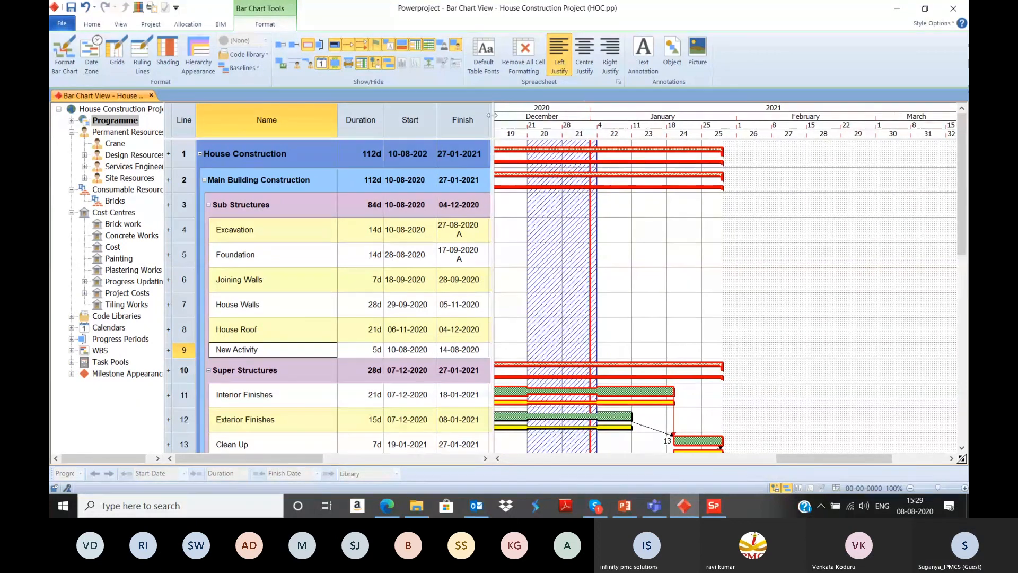
Step: Widen the spreadsheet area and add an Actual percent complete (APC) progress column before the Duration column
drag(488, 138, 785, 138)
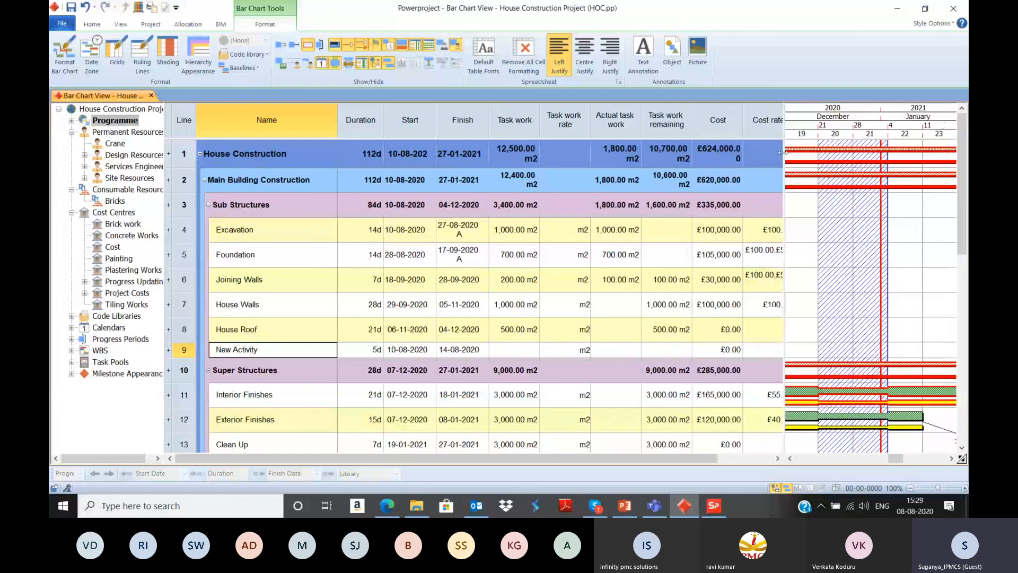
right_click(359, 112)
mouse_move(413, 238)
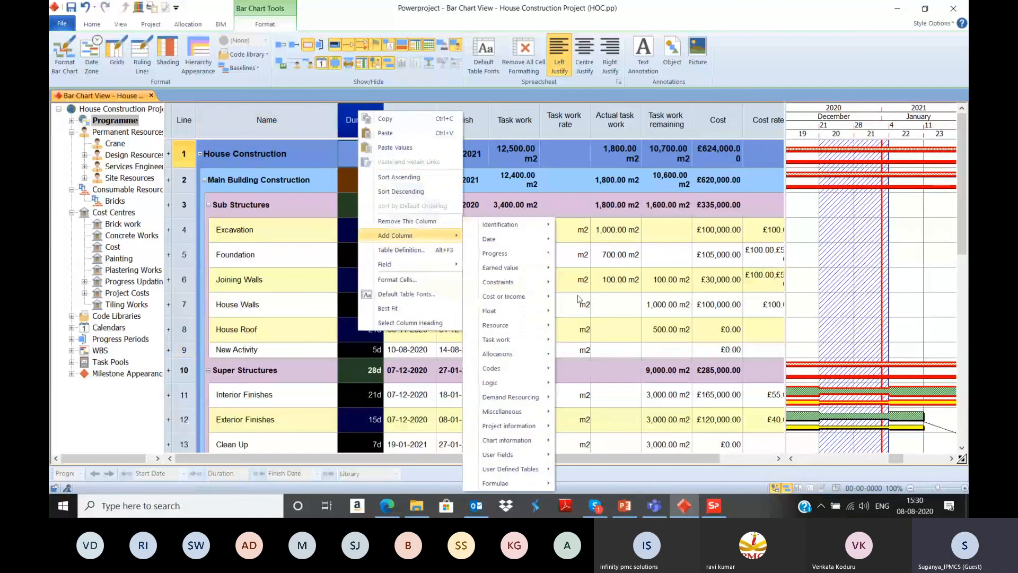
mouse_move(506, 258)
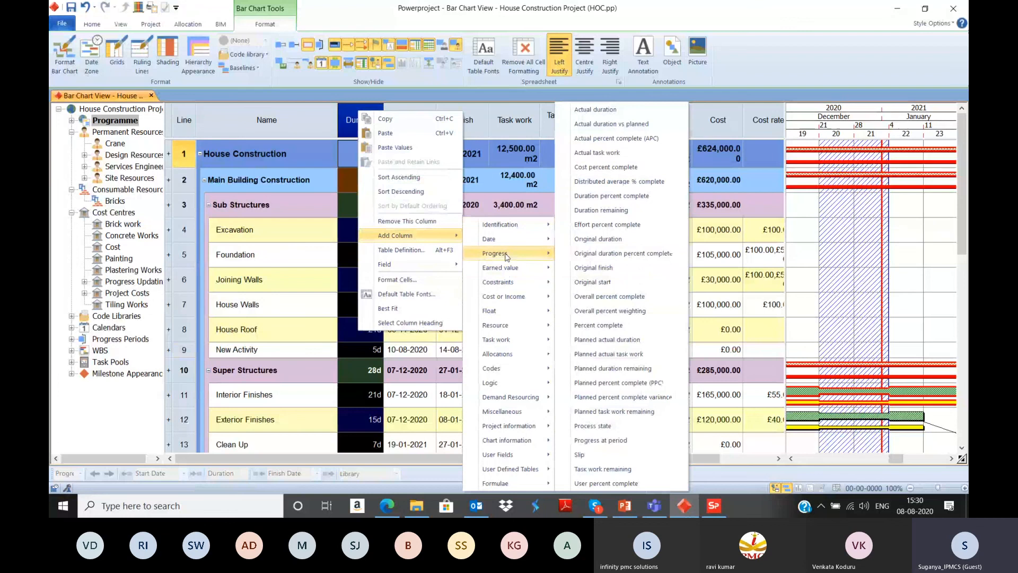
click(597, 140)
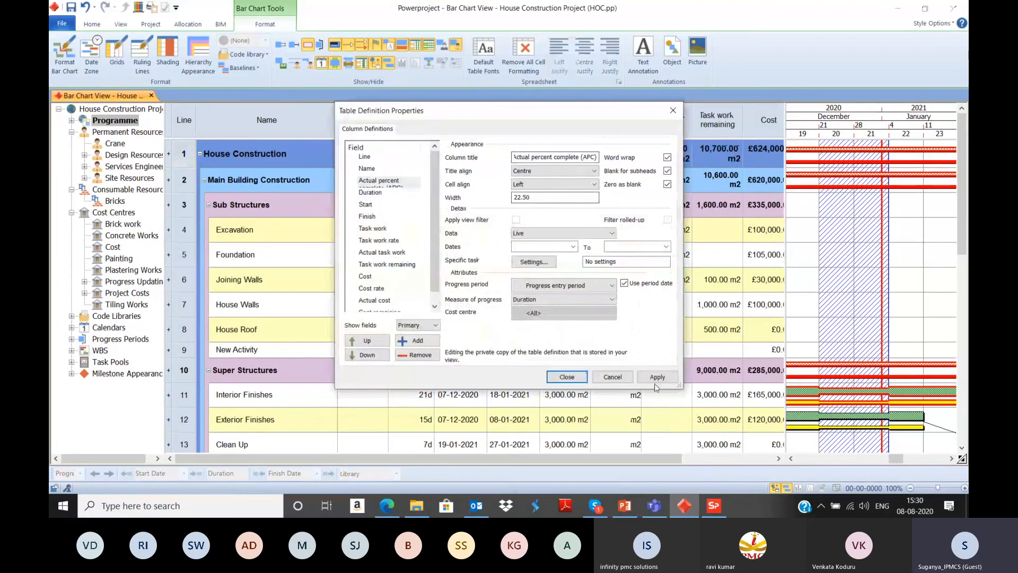
click(566, 377)
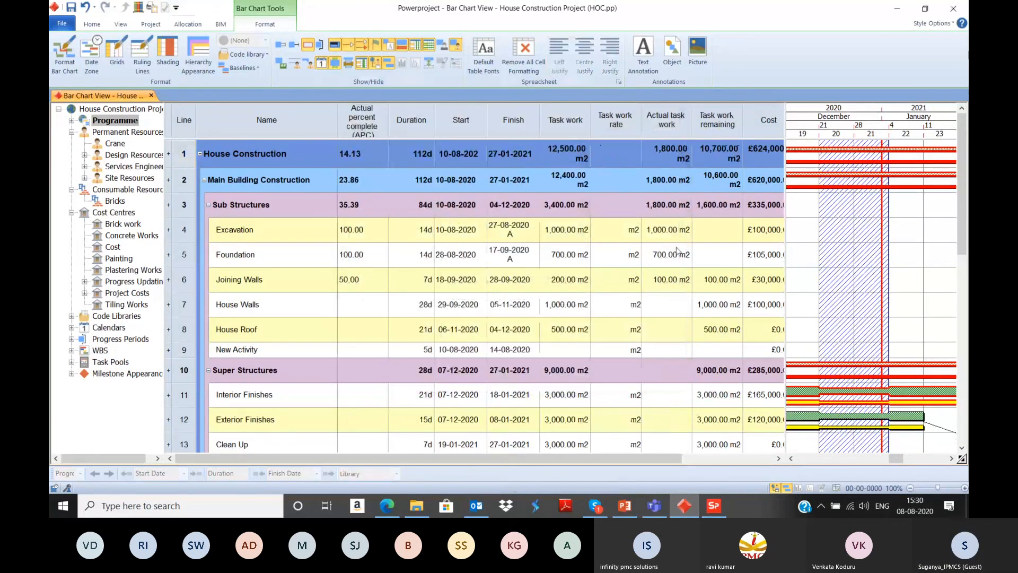
Step: Compare the task work and actual task work of the Excavation, Foundation and Joining Walls tasks
drag(462, 456, 562, 455)
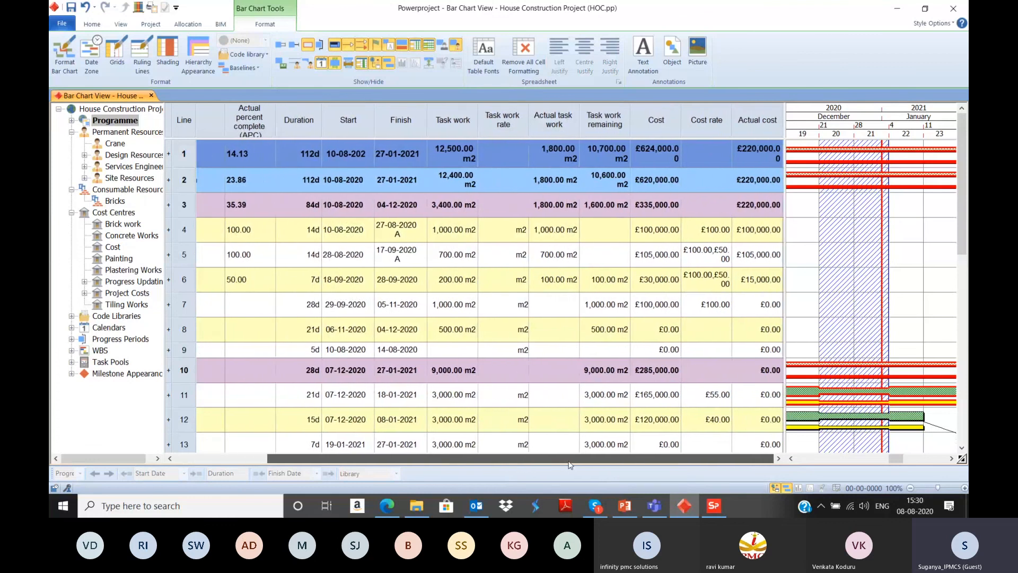
click(457, 233)
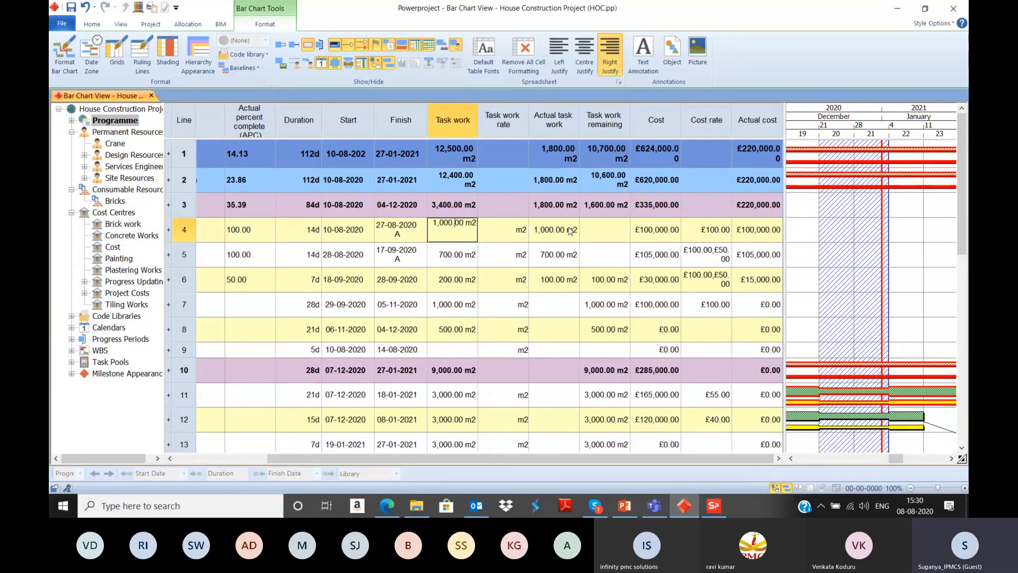
click(530, 229)
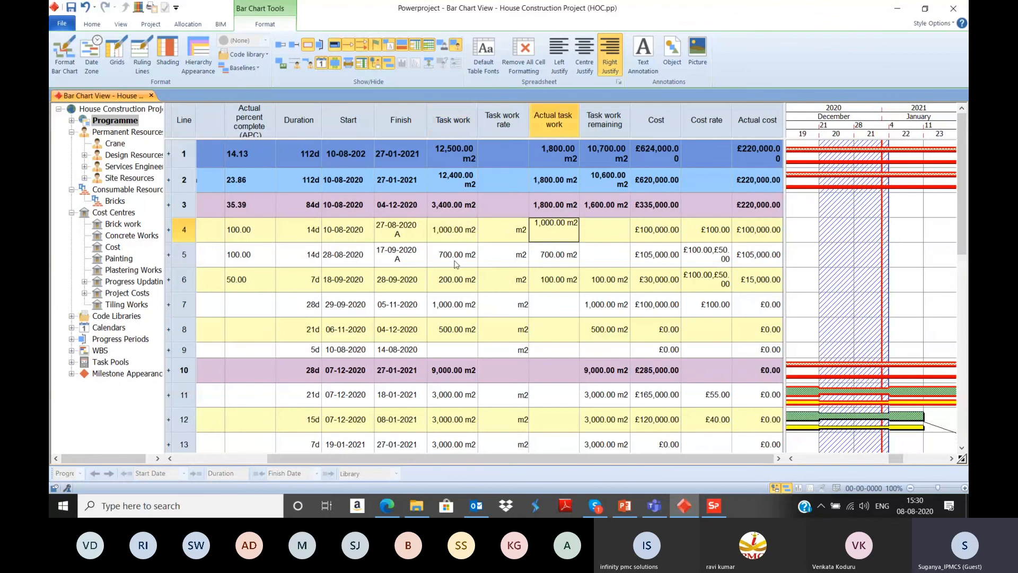
key(Return)
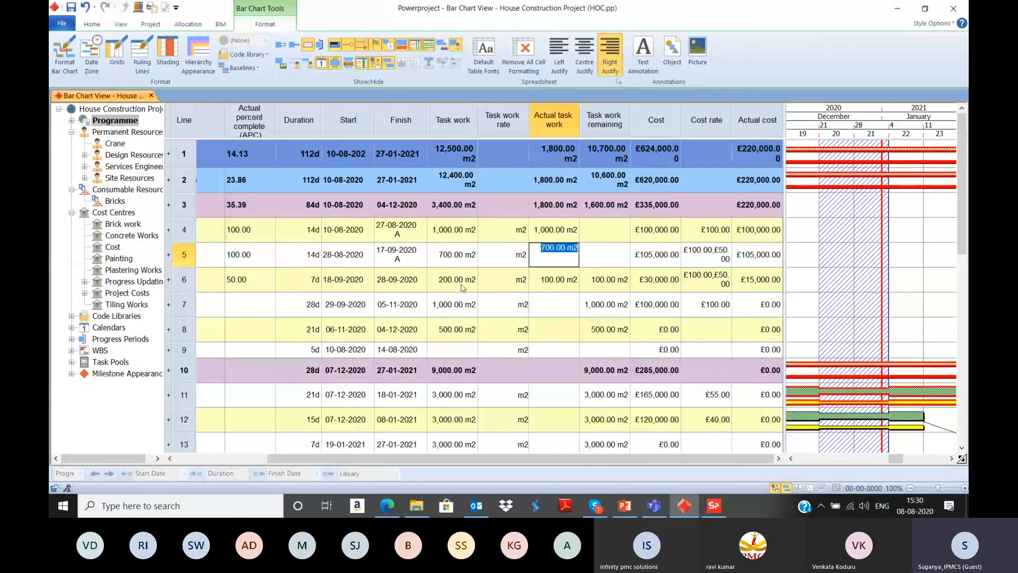
click(461, 288)
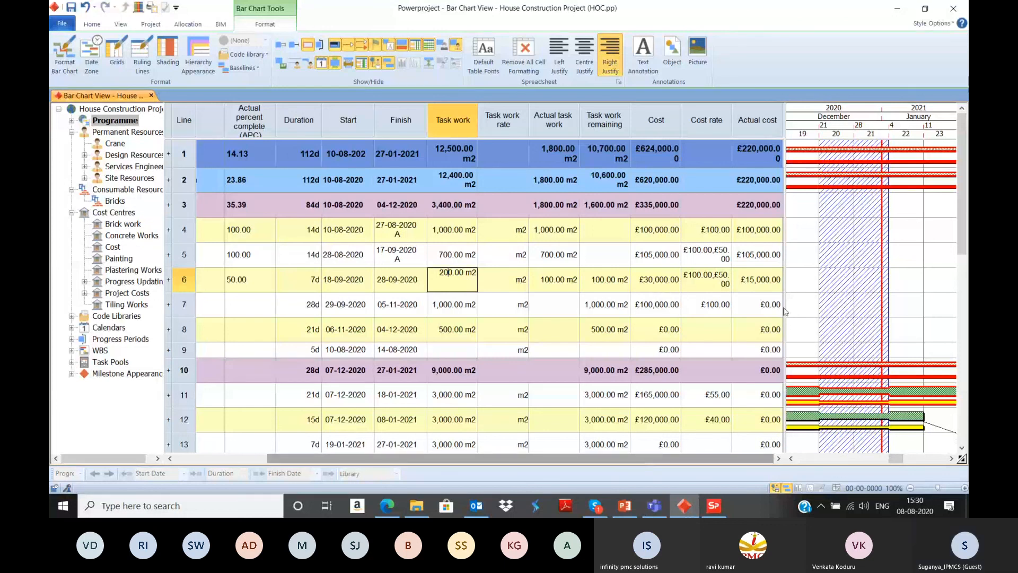
Step: Compare the overall task work with the actual task work on the House Construction summary line
drag(785, 403, 826, 371)
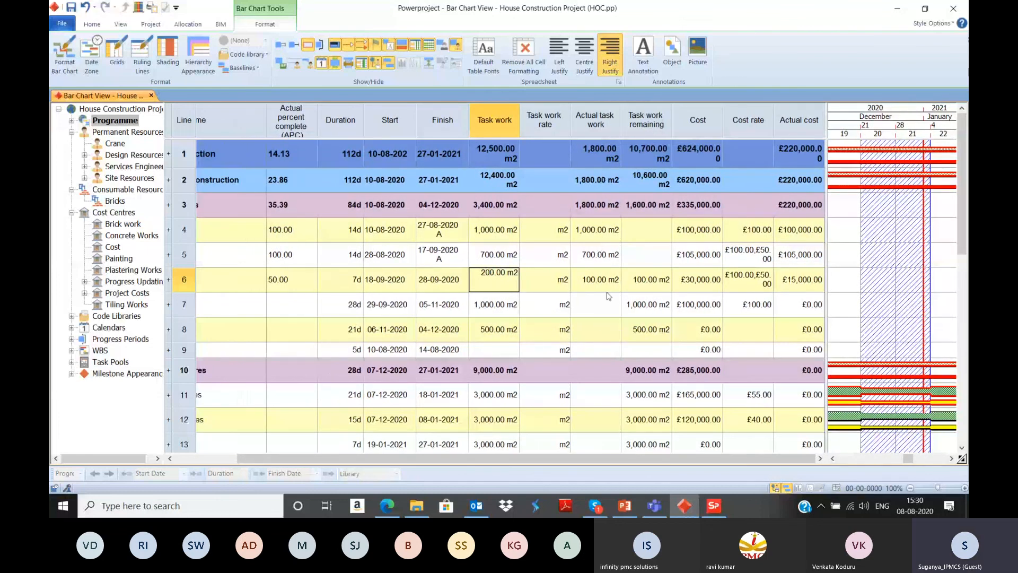
click(590, 154)
click(499, 153)
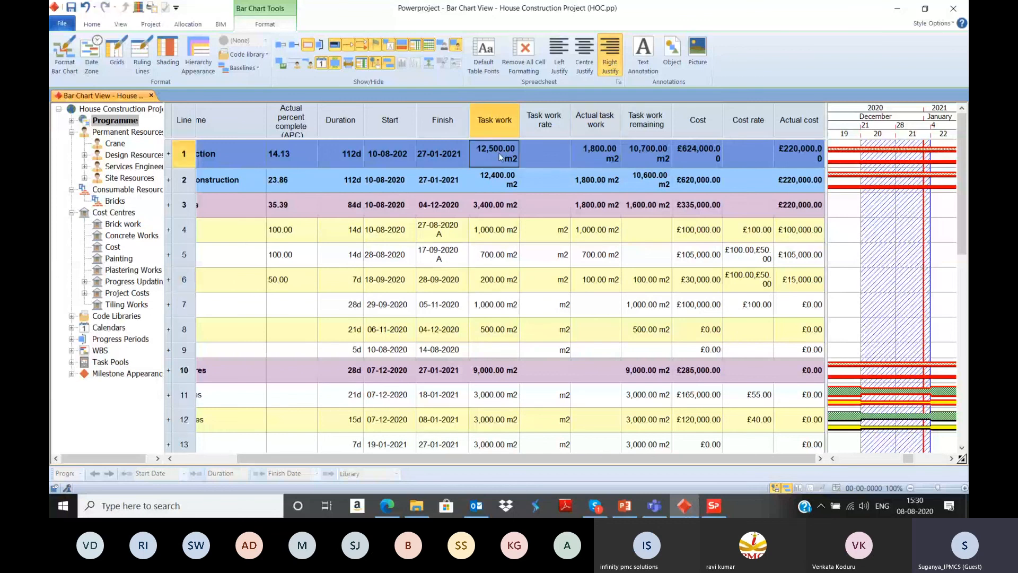
click(597, 150)
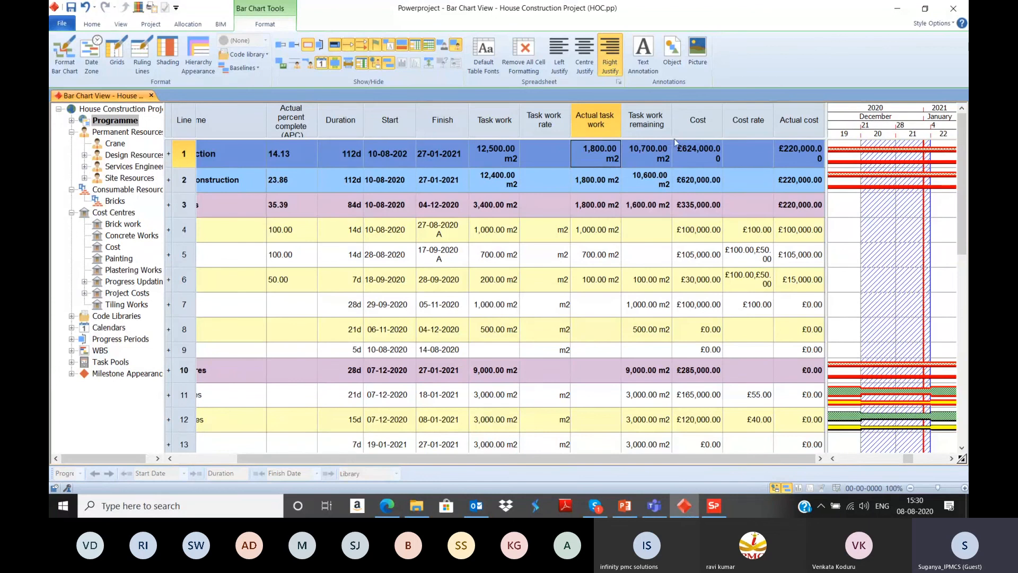
Step: Narrow the spreadsheet area and show task names and actual percent complete beside the progress bars from August 2020
drag(825, 132, 452, 132)
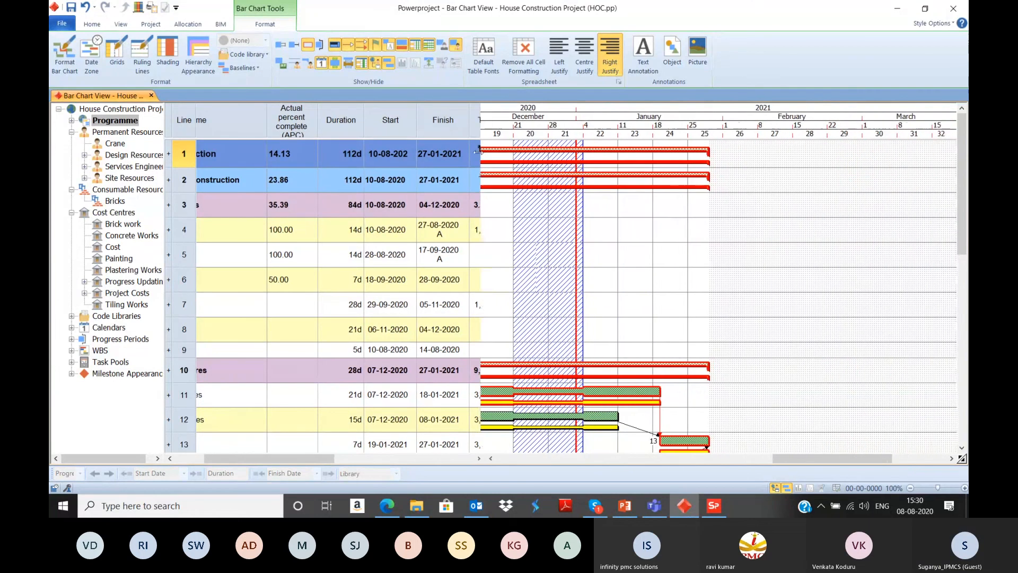
drag(788, 458, 601, 438)
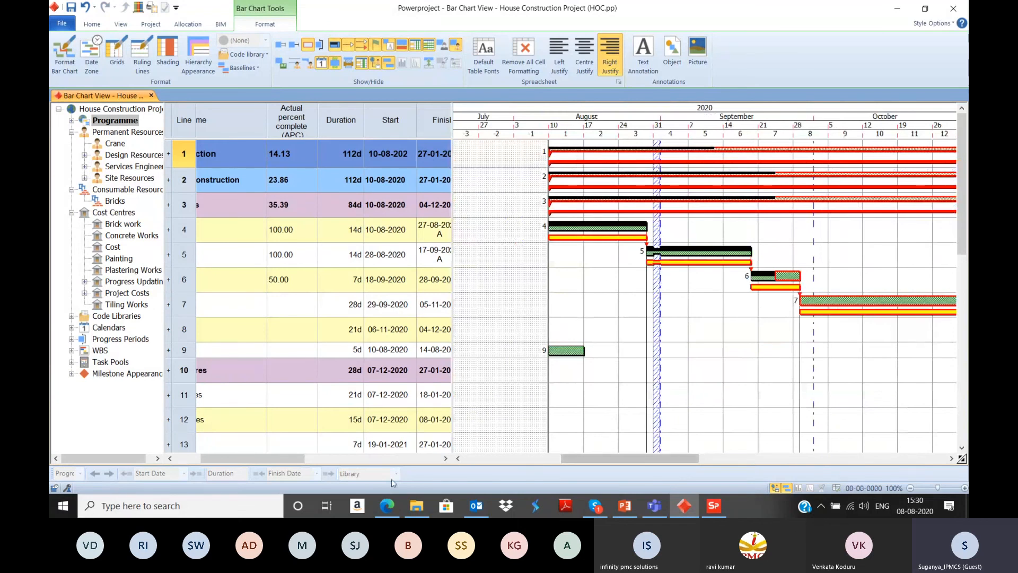
drag(288, 458, 262, 458)
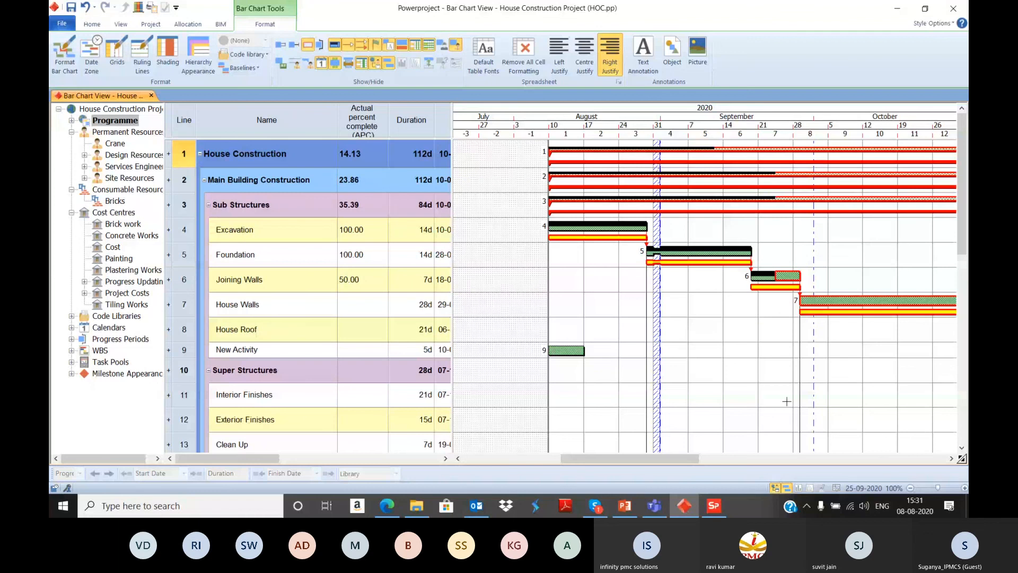
Step: Switch to the pp.pptx presentation in PowerPoint
click(625, 506)
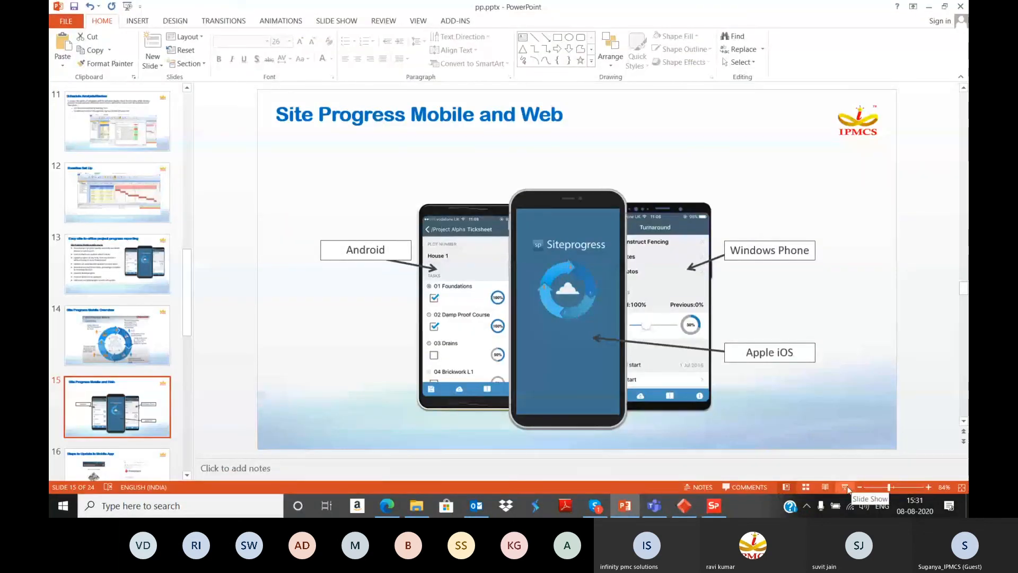